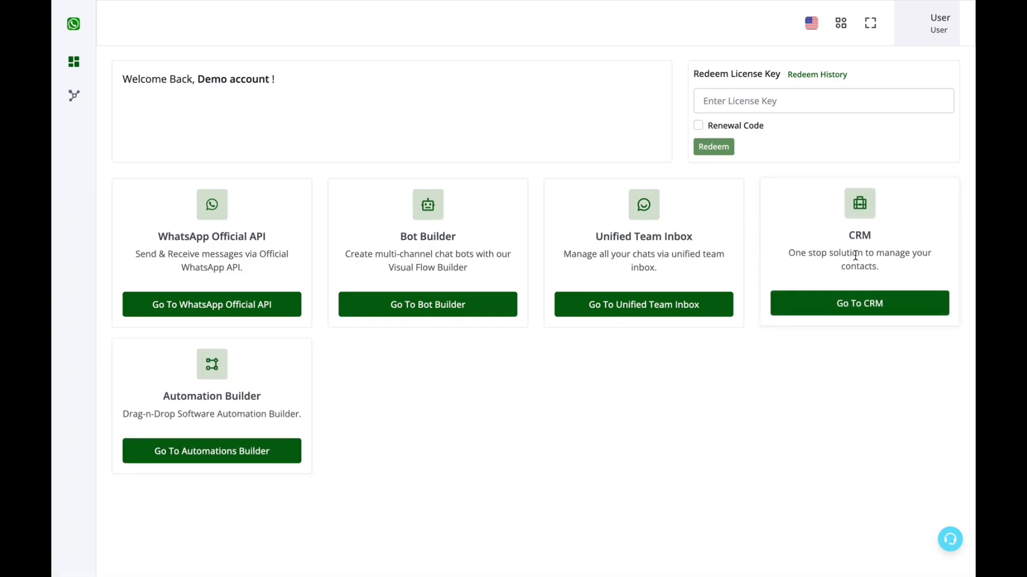
Open the CRM's custom fields list and examine the Lead Stage field
{"action": "key", "text": "ctrl+Tab"}
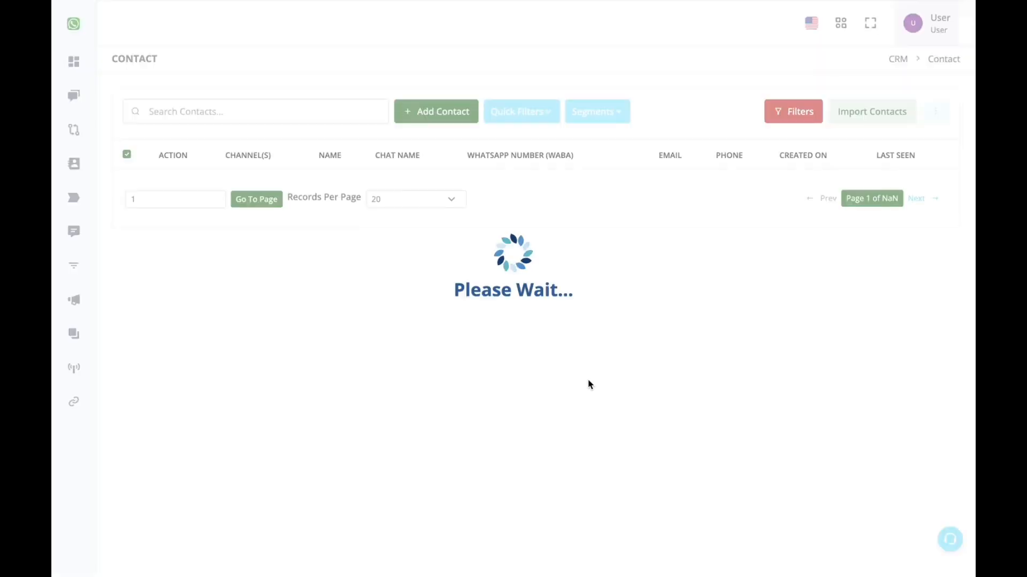
{"action": "mouse_move", "coordinate": [52, 261]}
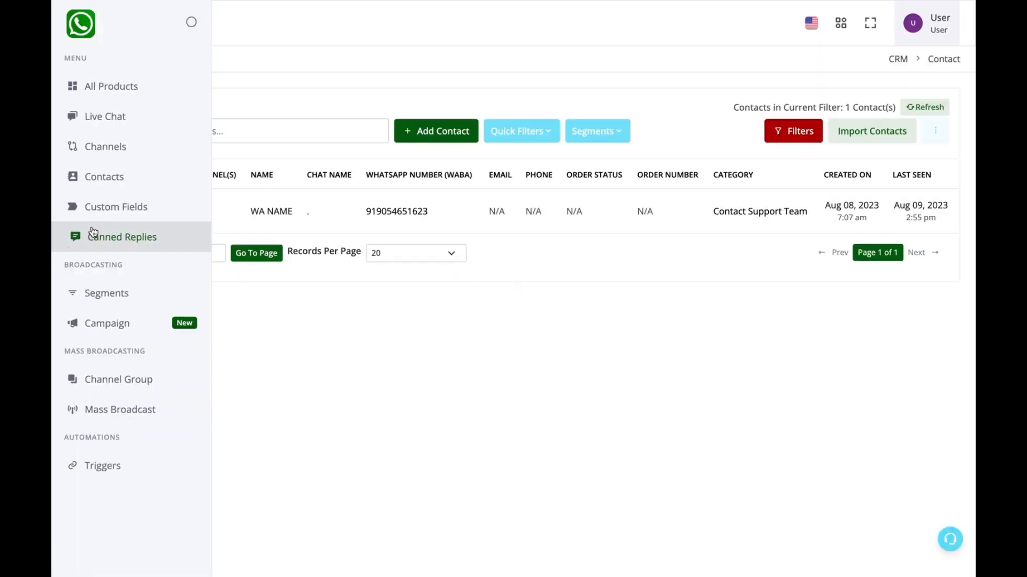
{"action": "left_click", "coordinate": [110, 208]}
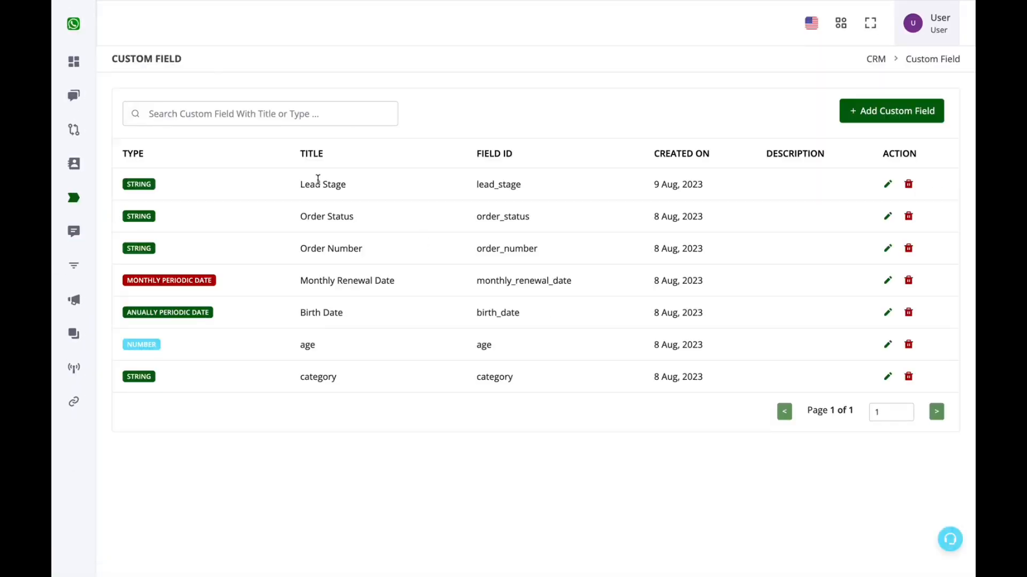
{"action": "left_click_drag", "start_coordinate": [353, 185], "coordinate": [301, 189]}
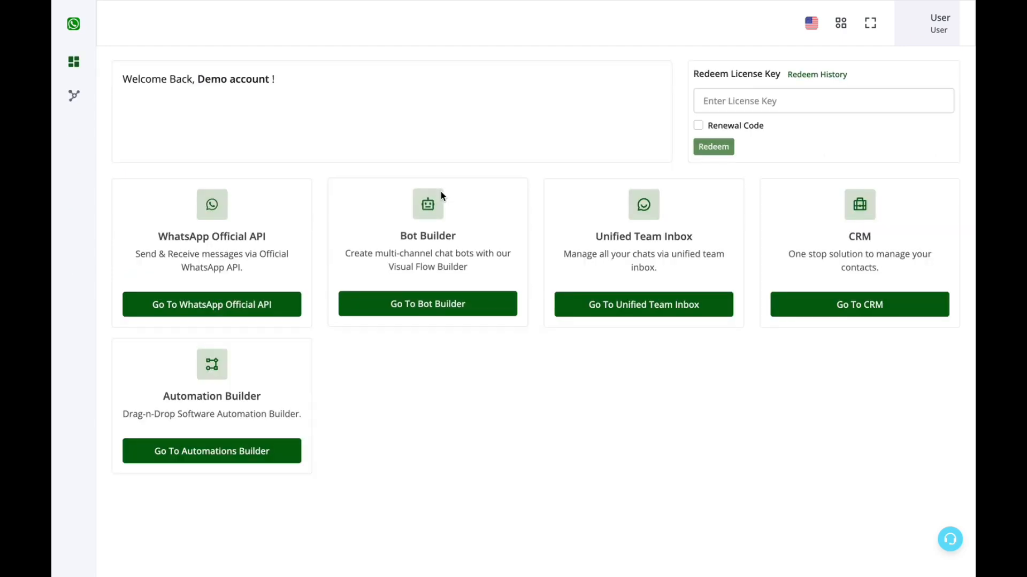
Create a new workflow in the Automation Builder and name it "drip 1"
{"action": "left_click_drag", "start_coordinate": [172, 391], "coordinate": [264, 392]}
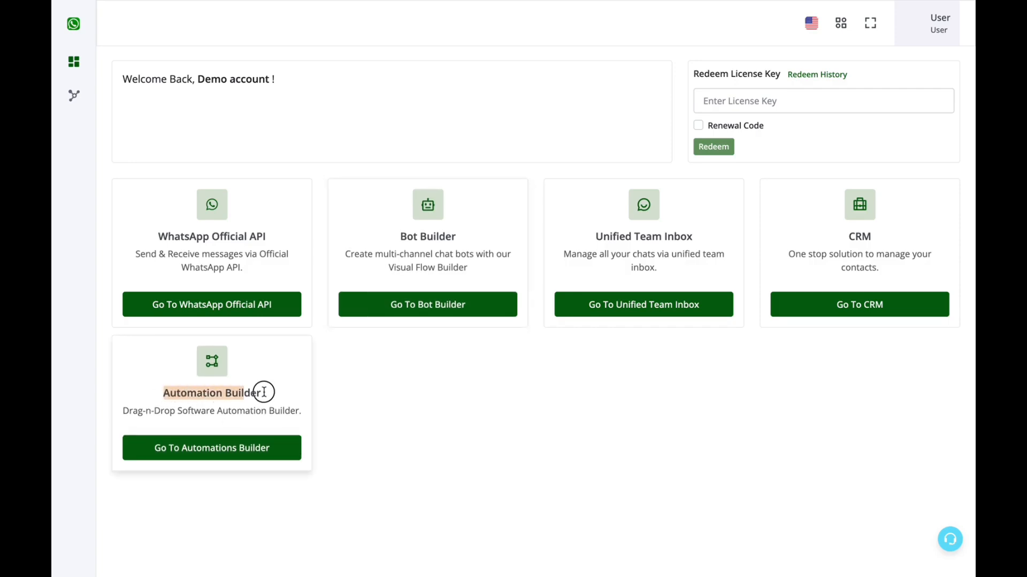
{"action": "left_click", "coordinate": [252, 447]}
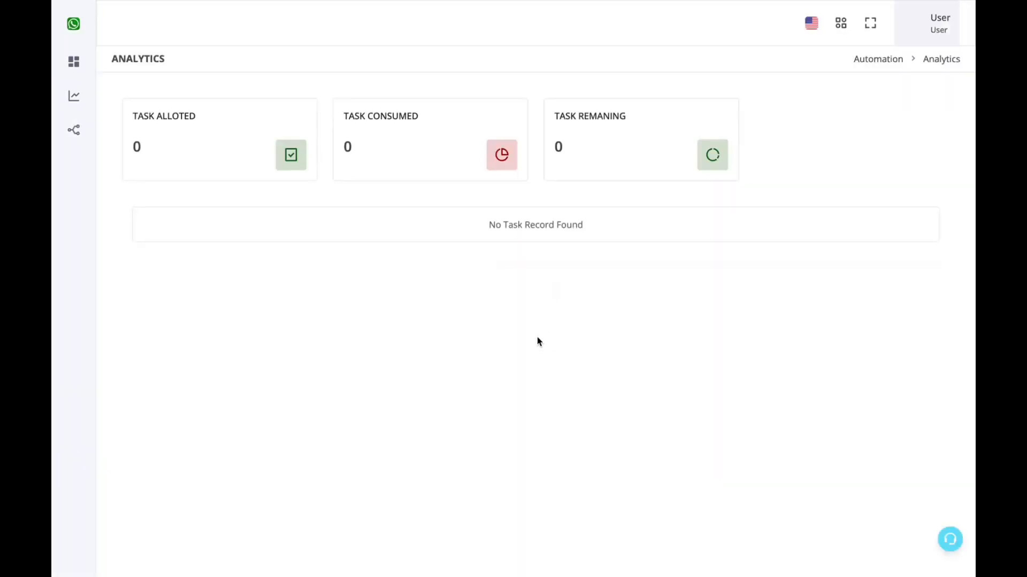
{"action": "mouse_move", "coordinate": [62, 166]}
{"action": "left_click", "coordinate": [80, 148]}
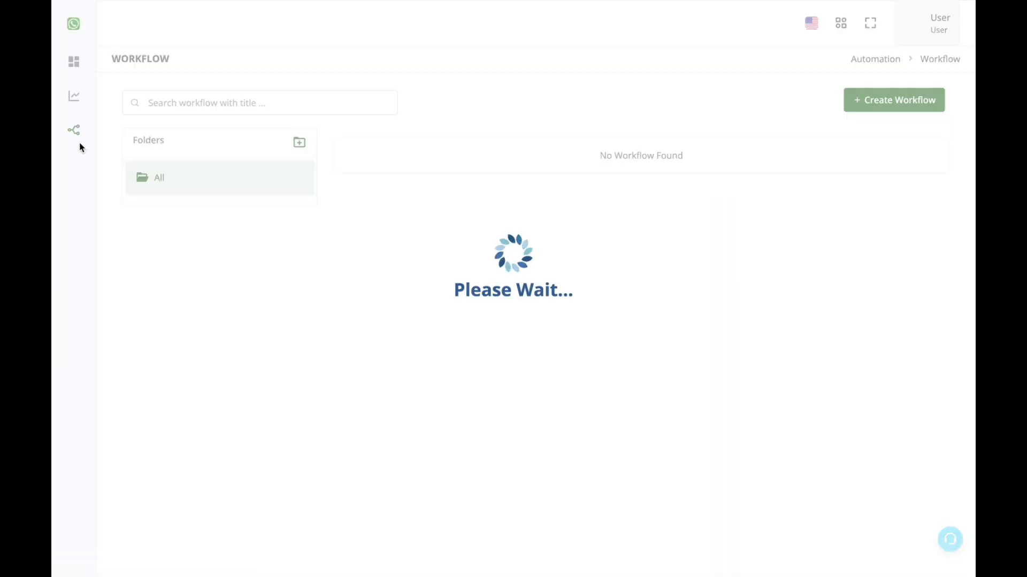
{"action": "left_click", "coordinate": [868, 102]}
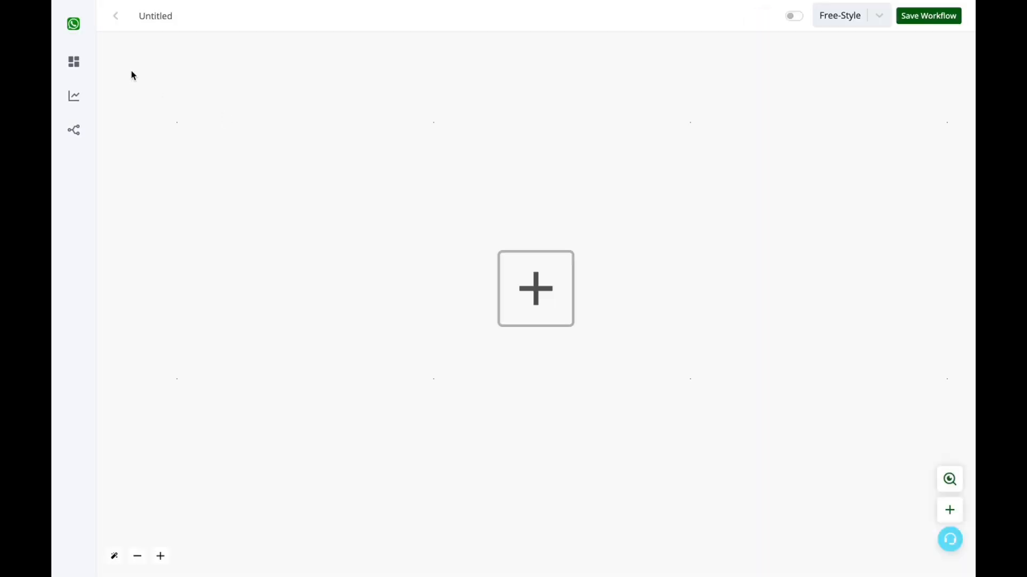
{"action": "double_click", "coordinate": [150, 17]}
{"action": "type", "text": "drip 1"}
Add the CRM's Trigger on Specific Custom Field Update as the workflow's first node
{"action": "left_click", "coordinate": [544, 283]}
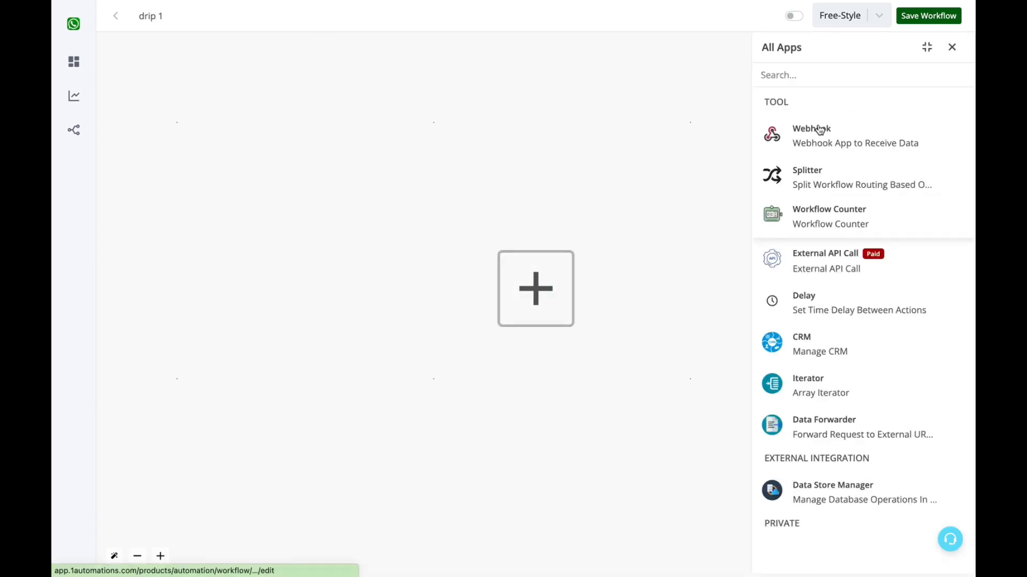
{"action": "left_click", "coordinate": [812, 345]}
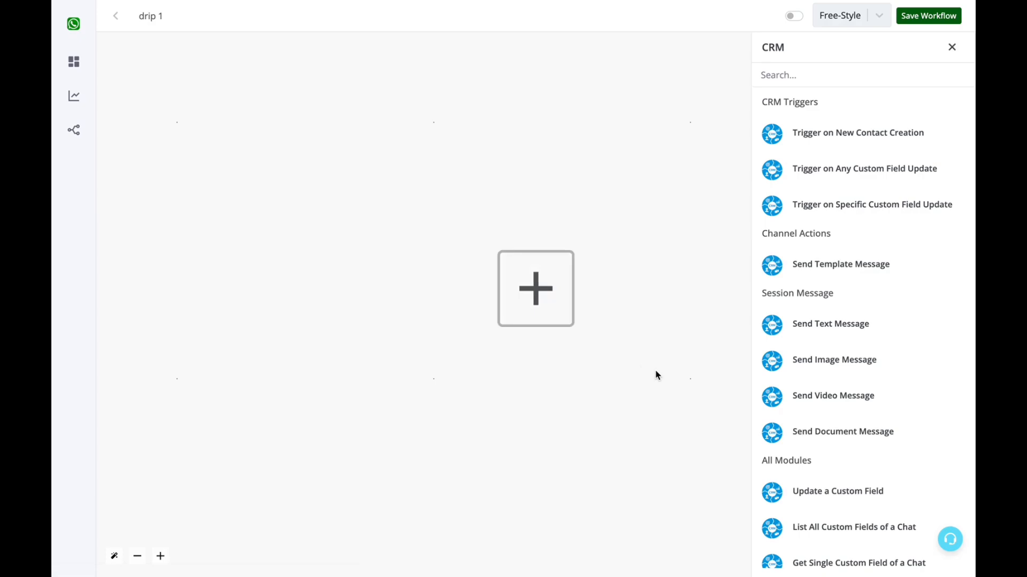
{"action": "left_click", "coordinate": [817, 213]}
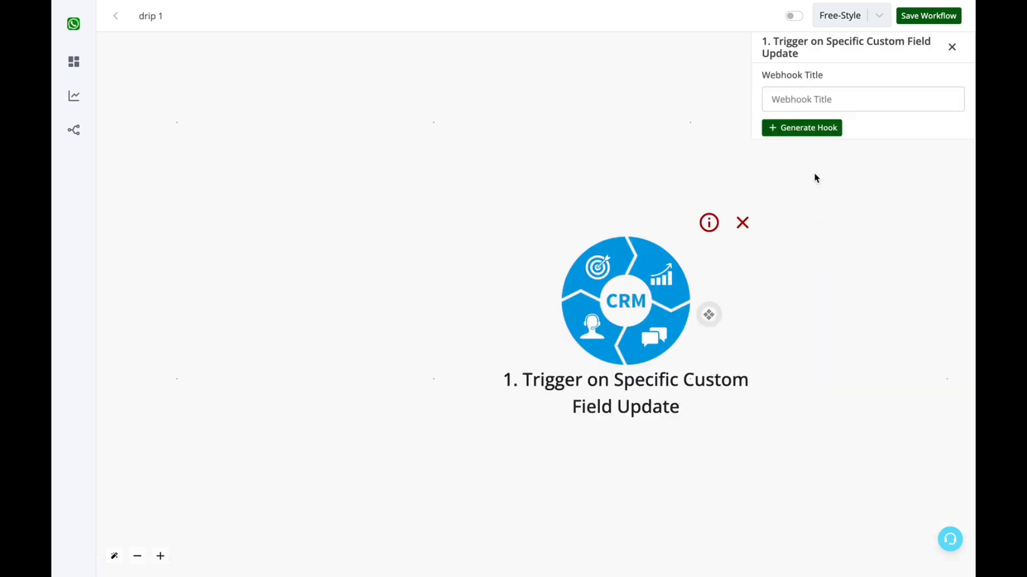
Title the trigger's webhook "drip 1", choose Lead Stage as its custom field and generate the hook
{"action": "left_click", "coordinate": [818, 99]}
{"action": "type", "text": "dri"}
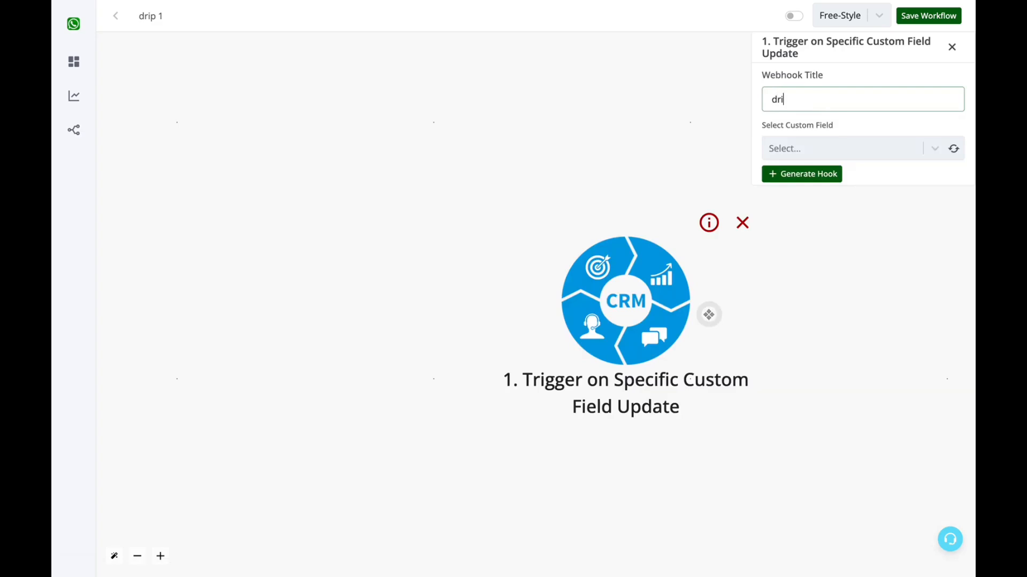
{"action": "type", "text": "p 1"}
{"action": "left_click", "coordinate": [904, 152]}
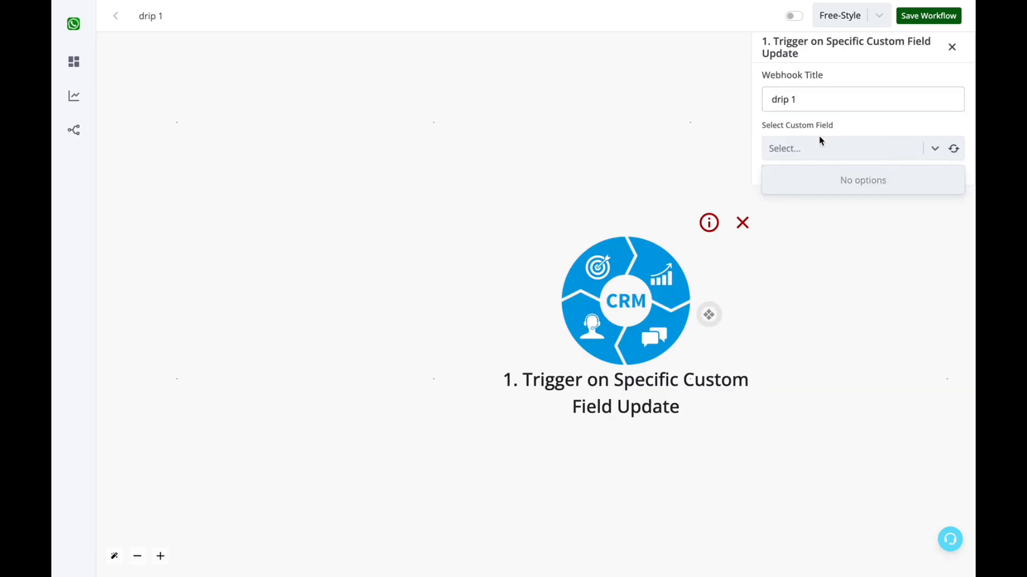
{"action": "left_click", "coordinate": [935, 155]}
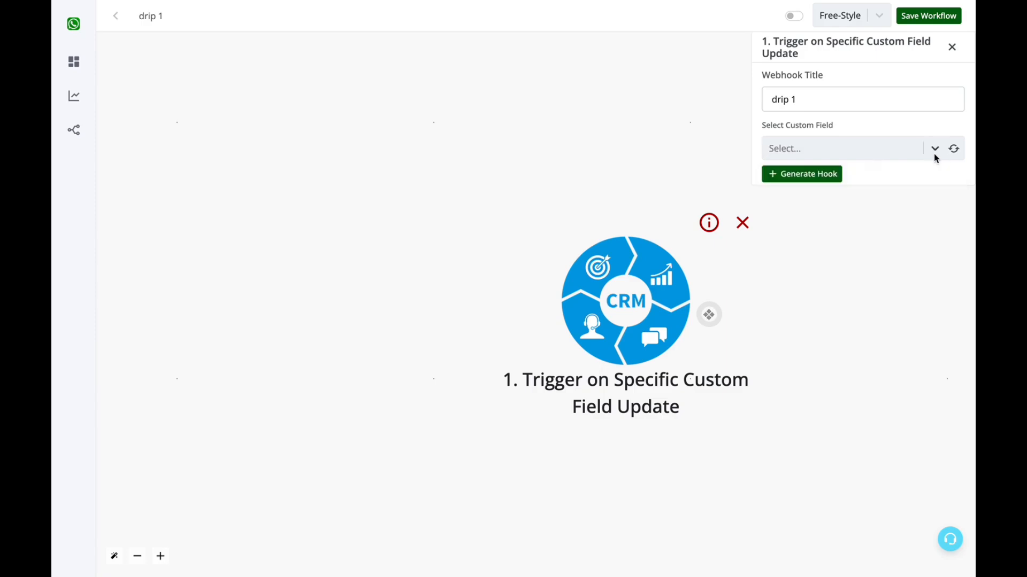
{"action": "left_click", "coordinate": [956, 152]}
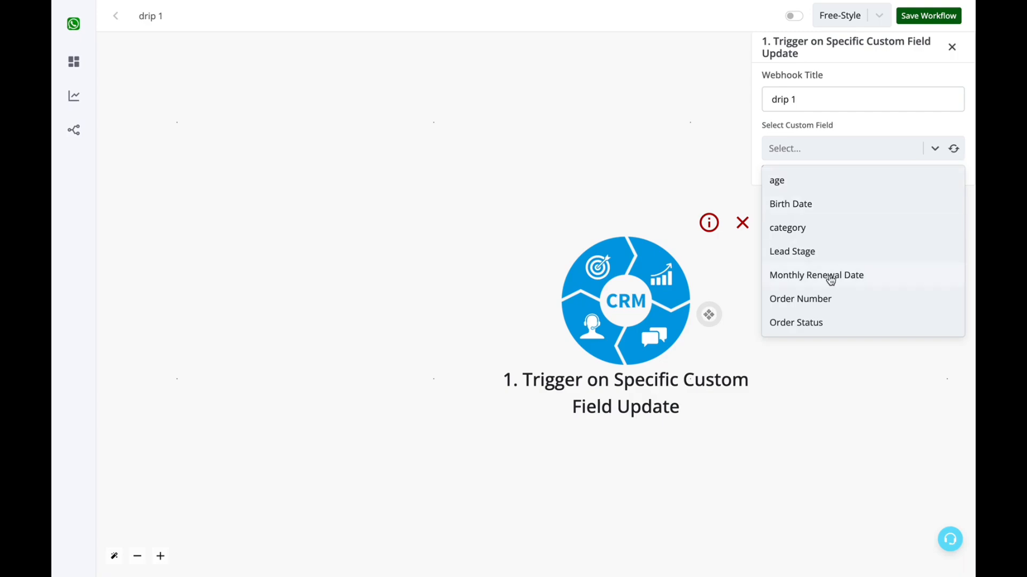
{"action": "left_click", "coordinate": [798, 255]}
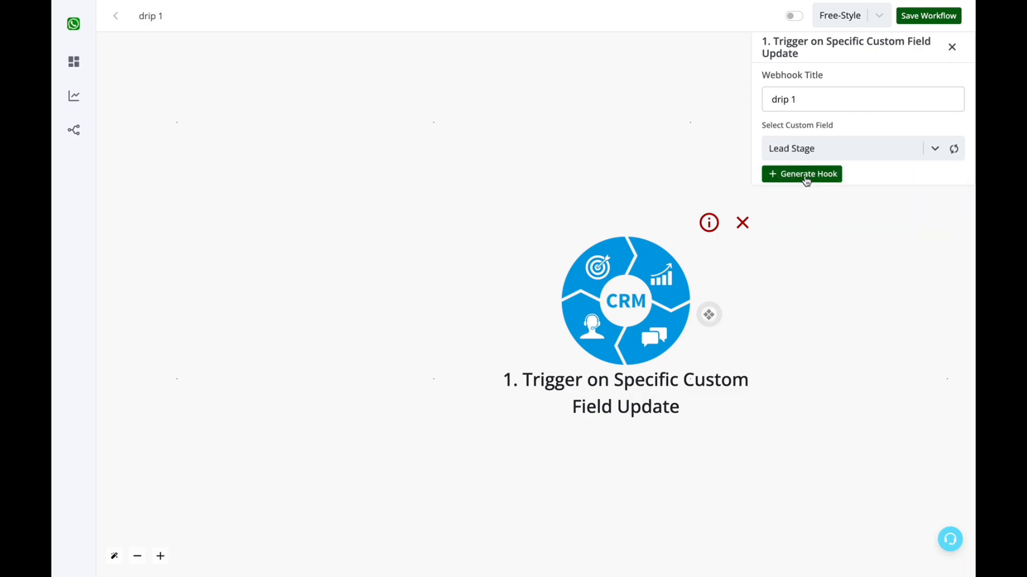
{"action": "left_click", "coordinate": [807, 178]}
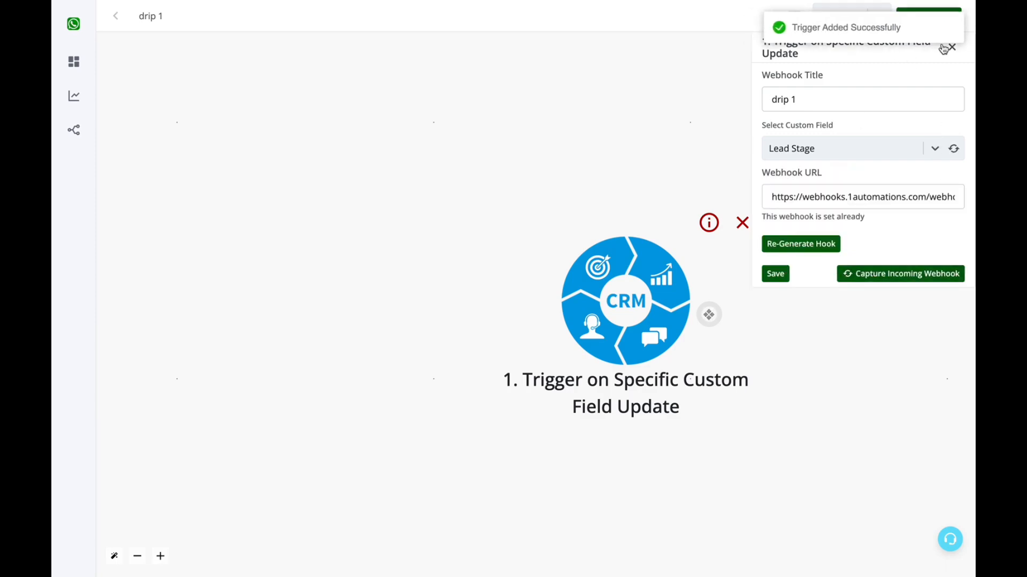
Start capturing the incoming webhook for the custom field trigger
{"action": "scroll", "coordinate": [693, 320], "scroll_direction": "down", "scroll_amount": 4}
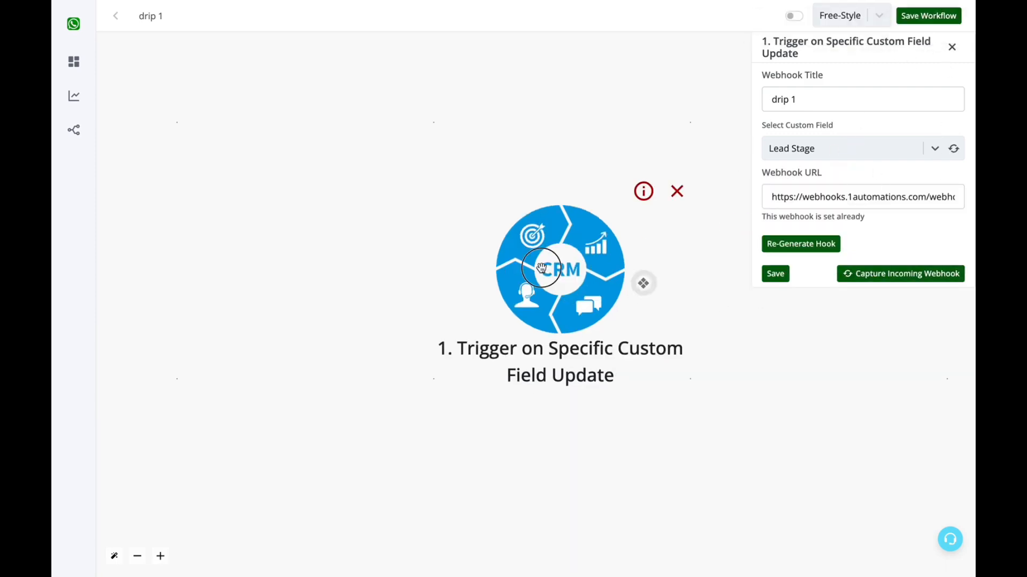
{"action": "scroll", "coordinate": [540, 260], "scroll_direction": "down", "scroll_amount": 1}
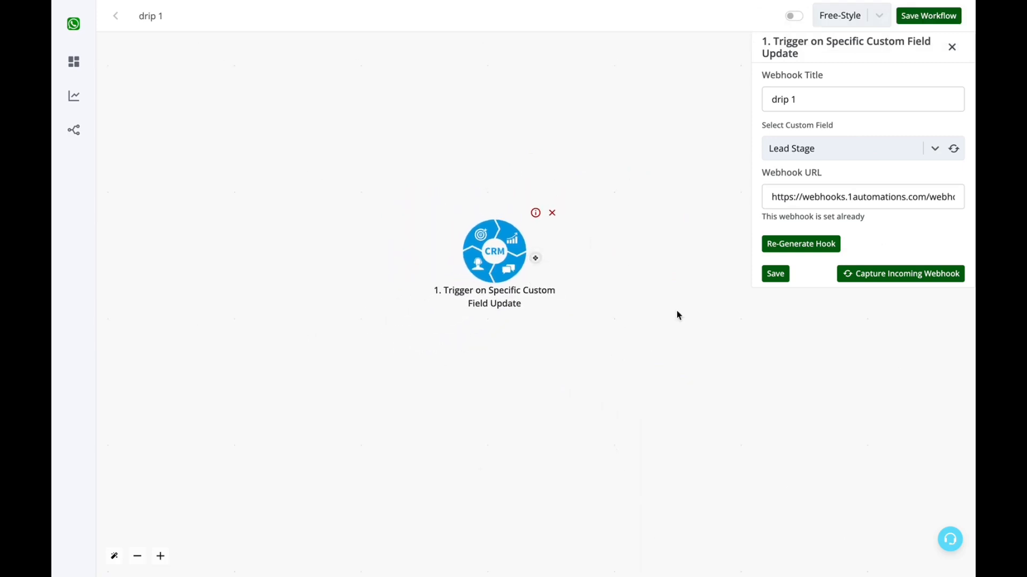
{"action": "left_click", "coordinate": [909, 280]}
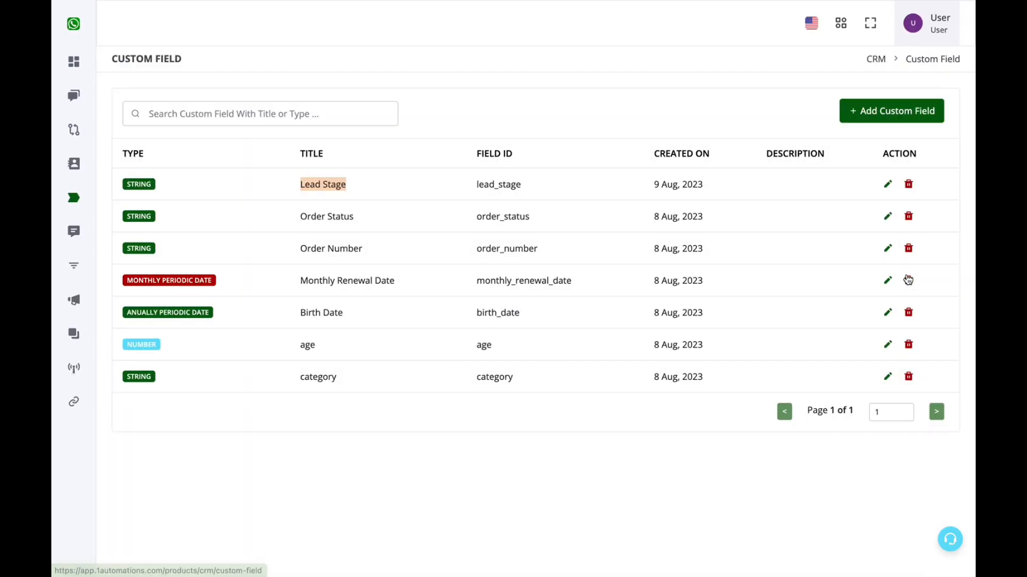
In the CRM contacts, open the WhatsApp contact's custom details and save them with Lead Stage Cold
{"action": "mouse_move", "coordinate": [74, 208]}
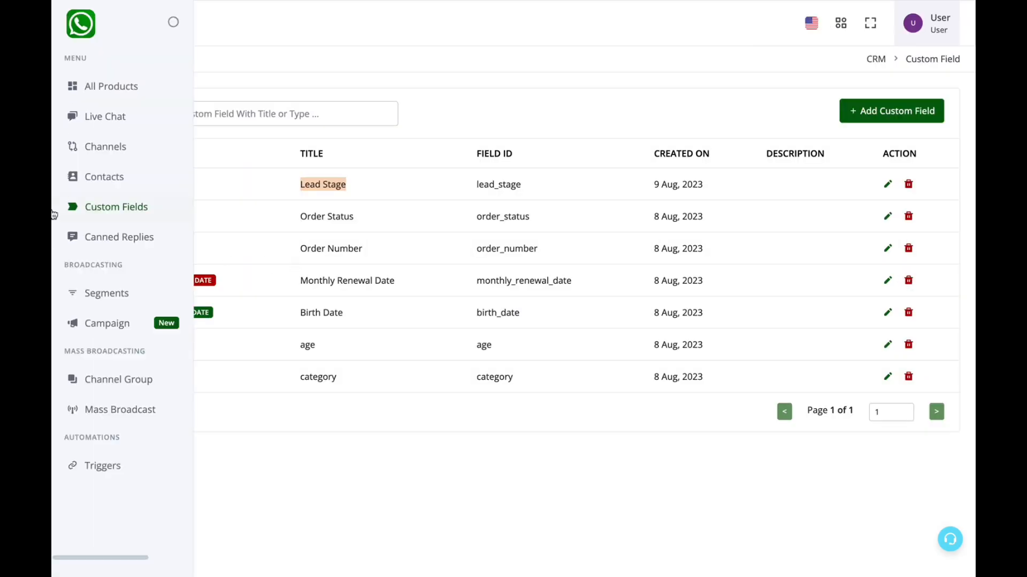
{"action": "left_click", "coordinate": [89, 181]}
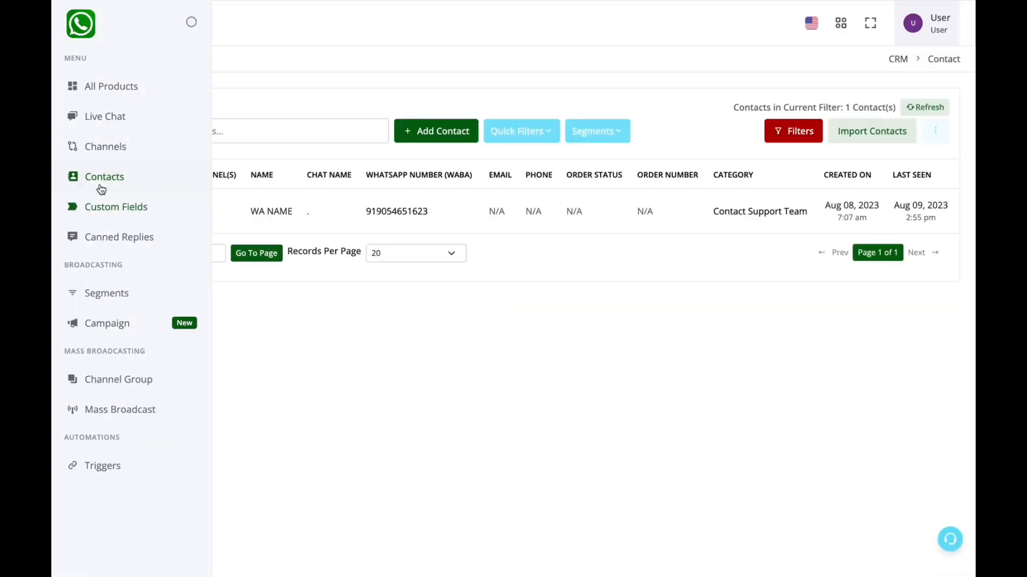
{"action": "left_click", "coordinate": [151, 212]}
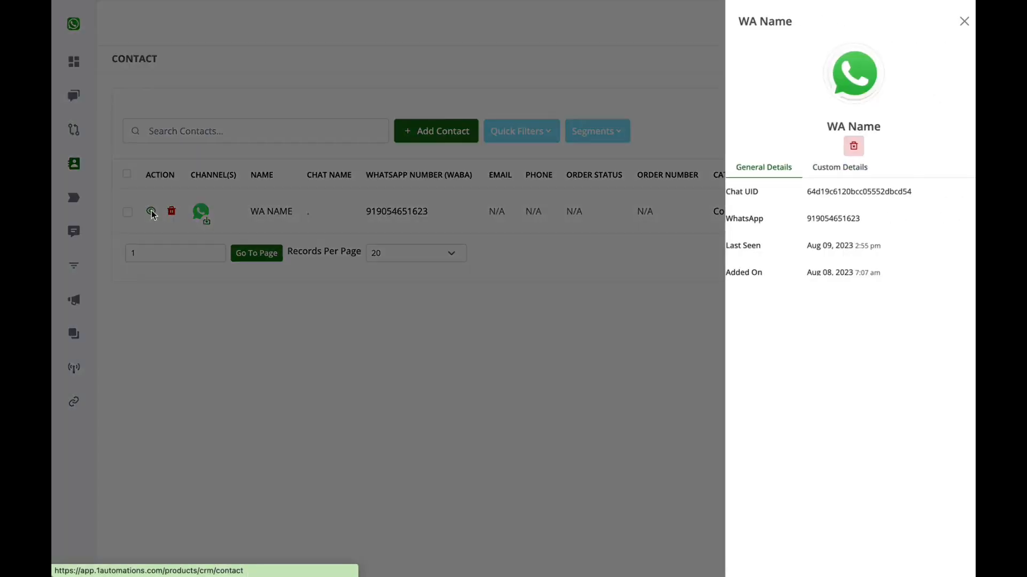
{"action": "left_click", "coordinate": [834, 170]}
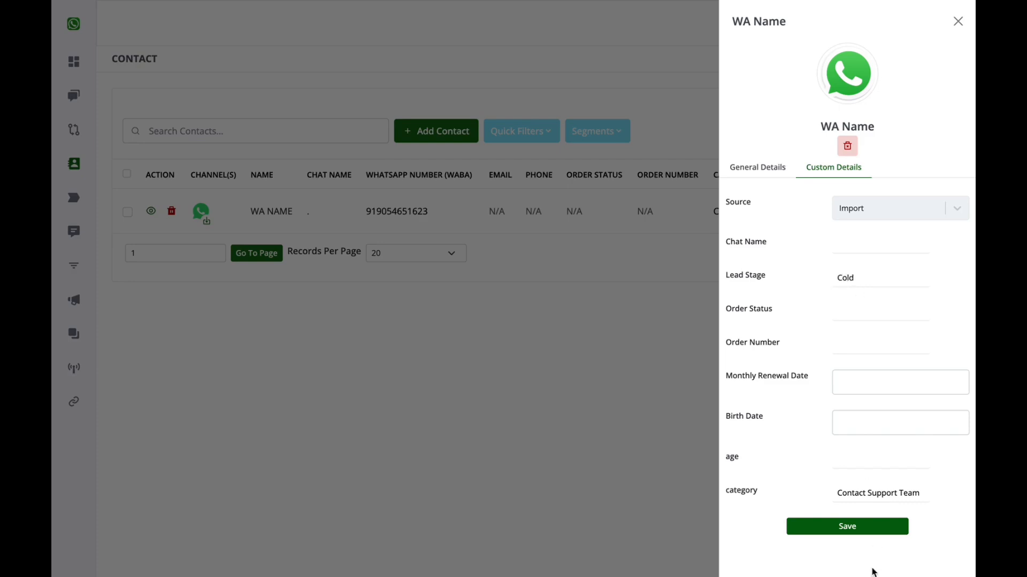
{"action": "double_click", "coordinate": [848, 277]}
{"action": "left_click", "coordinate": [866, 531]}
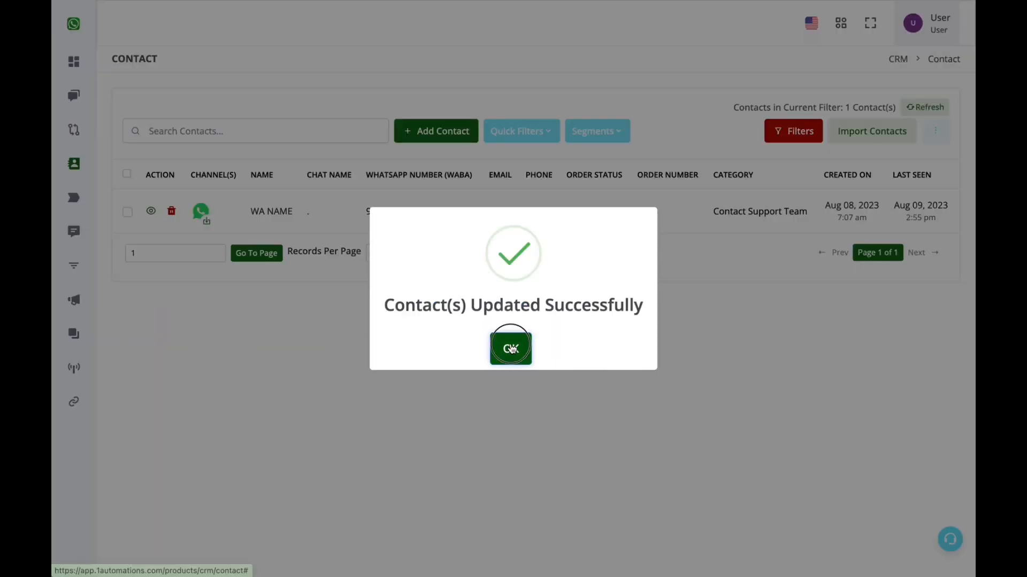
{"action": "left_click", "coordinate": [510, 349]}
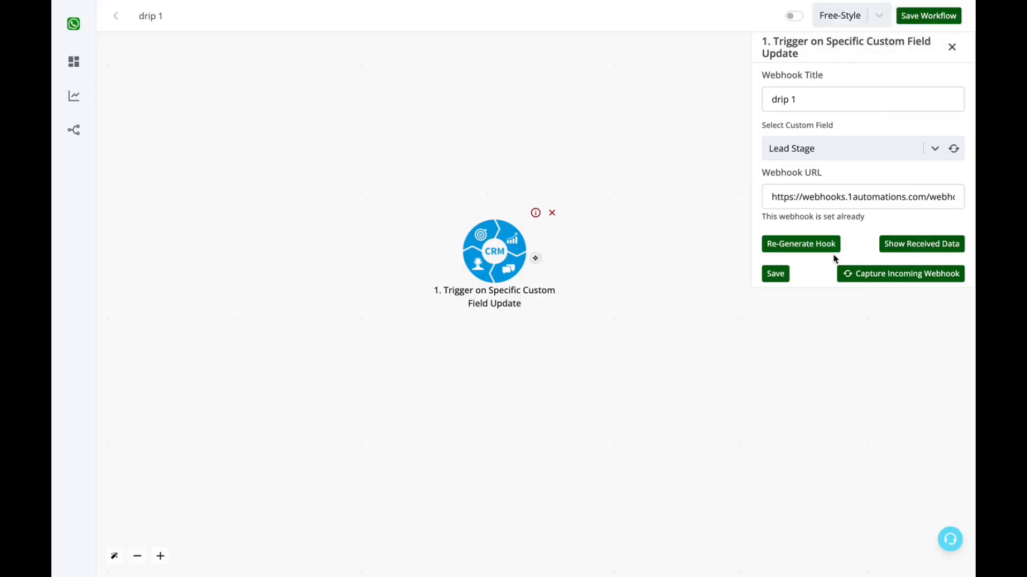
Review the update section of the workflow trigger's received data, and save the trigger
{"action": "left_click", "coordinate": [911, 245]}
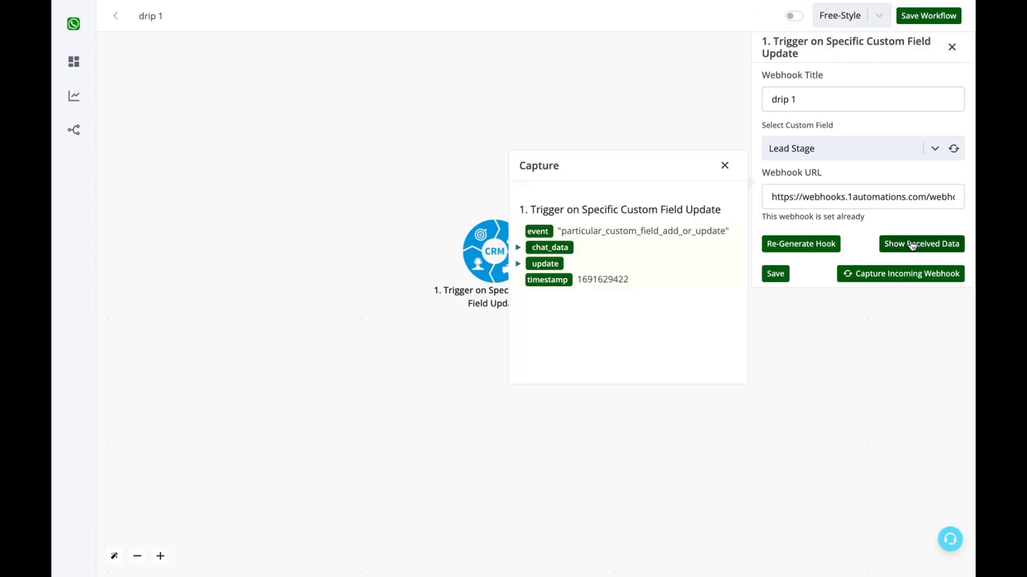
{"action": "left_click", "coordinate": [517, 265]}
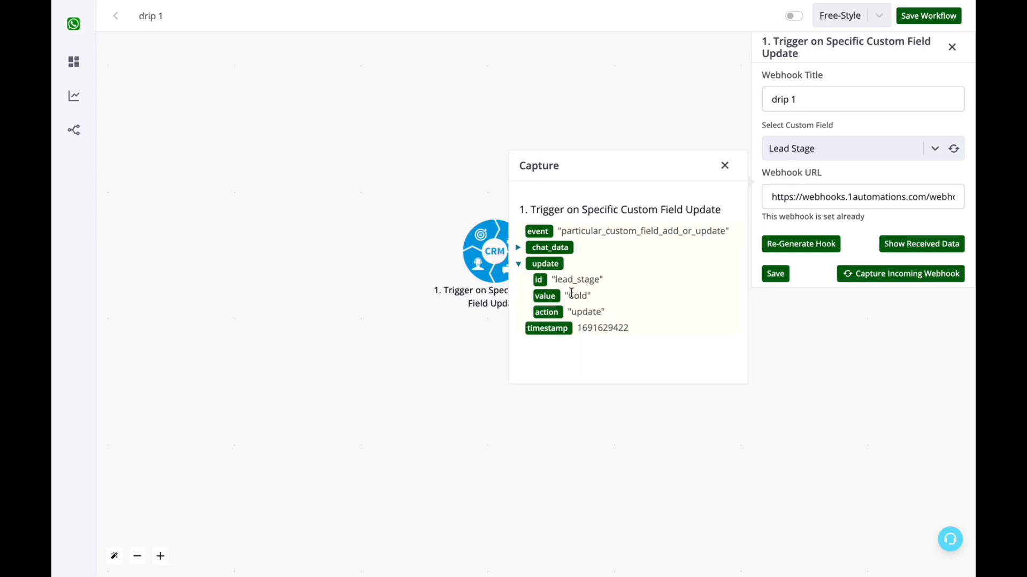
{"action": "left_click", "coordinate": [724, 166]}
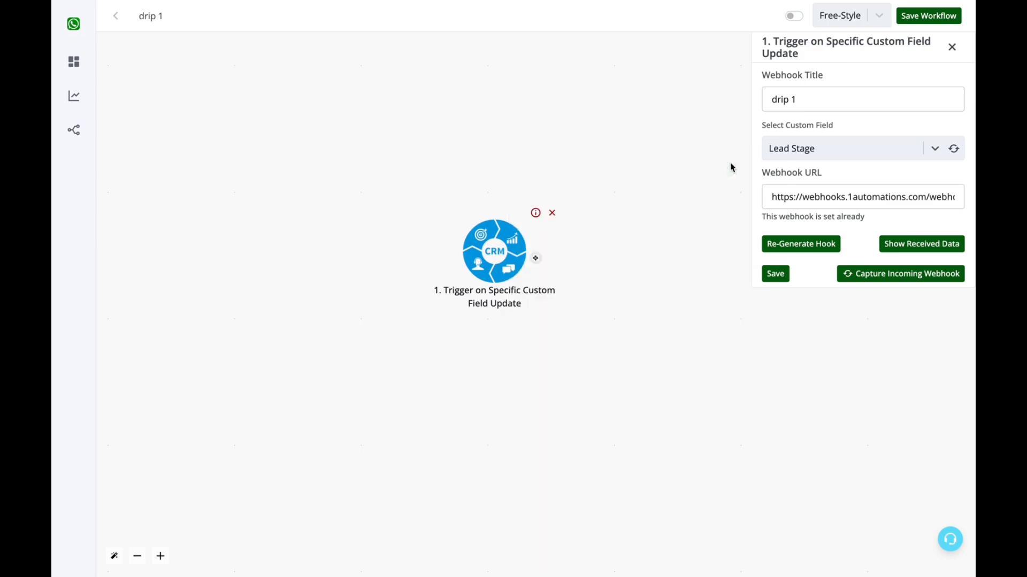
{"action": "left_click", "coordinate": [782, 275]}
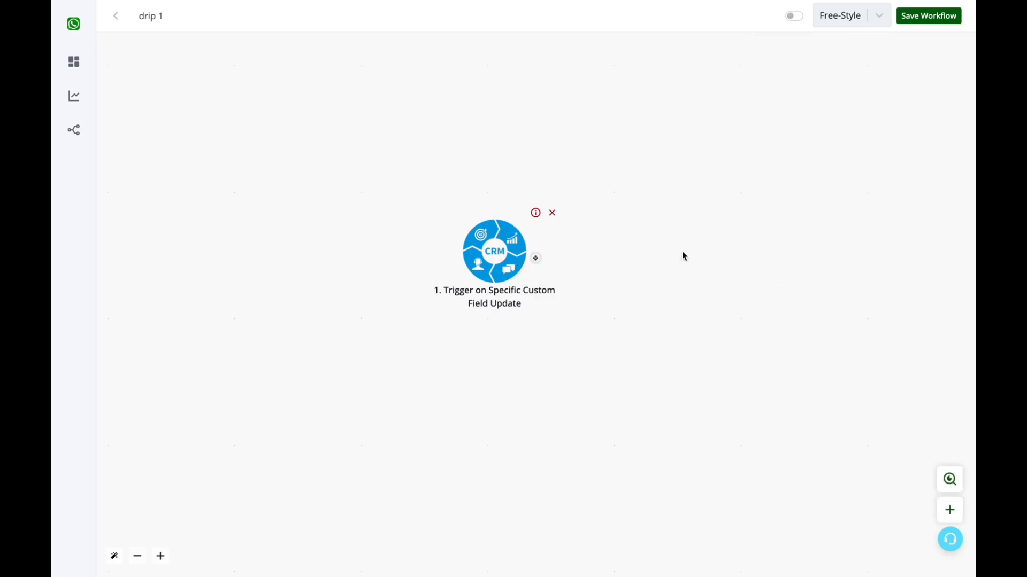
Add a connected placeholder node after the trigger and insert a Basic Router into their connection
{"action": "left_click", "coordinate": [536, 258]}
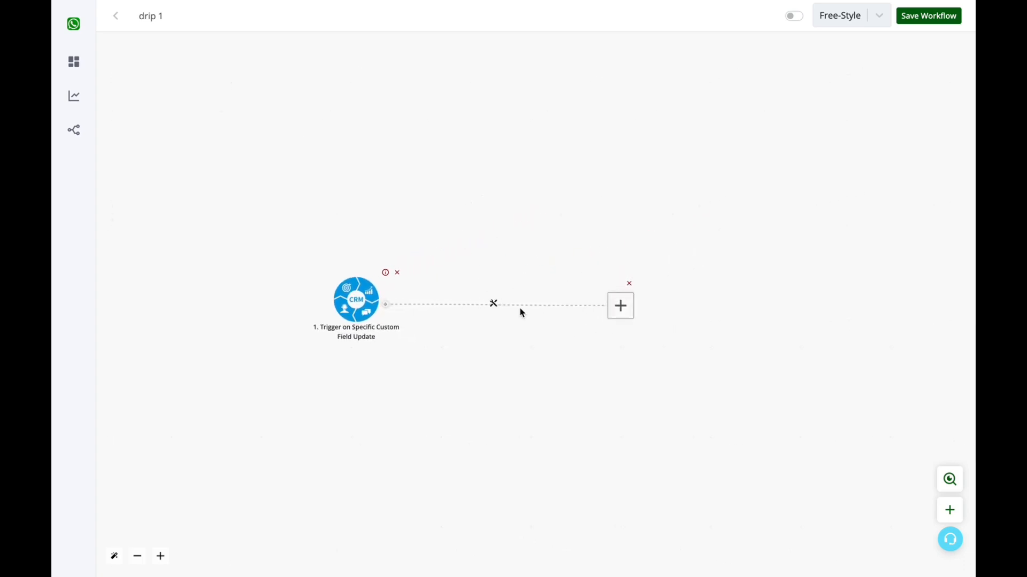
{"action": "left_click", "coordinate": [494, 304]}
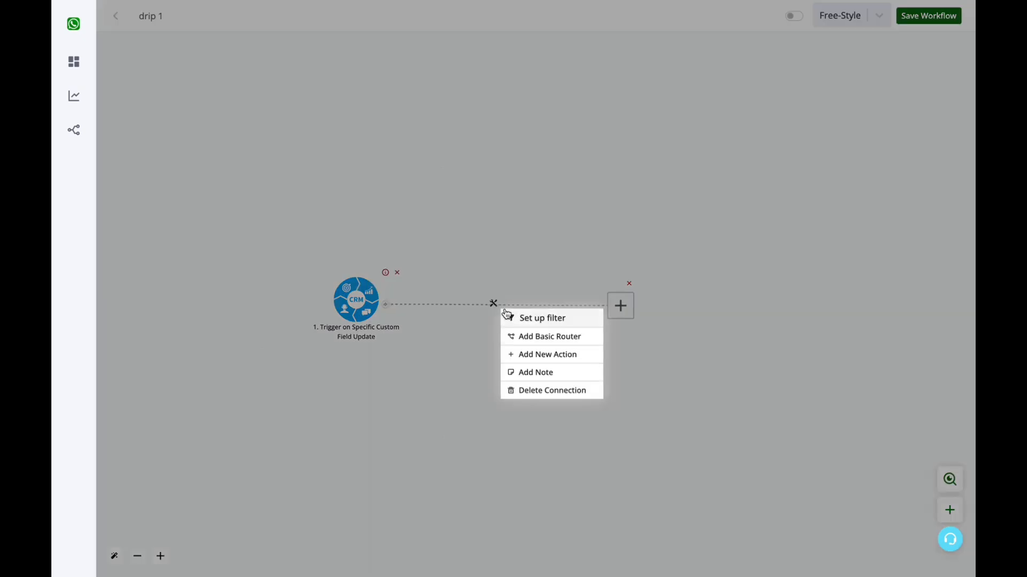
{"action": "left_click", "coordinate": [530, 340]}
Give the Basic Router three outgoing branches, spacing the upper and lower placeholder nodes apart
{"action": "left_click_drag", "start_coordinate": [626, 298], "coordinate": [721, 230]}
{"action": "left_click", "coordinate": [566, 305]}
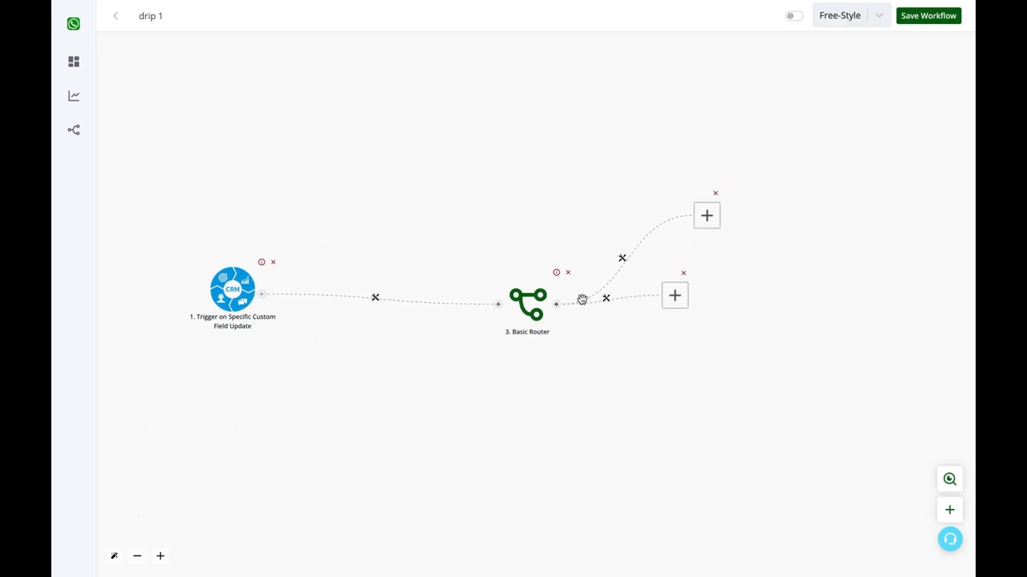
{"action": "left_click_drag", "start_coordinate": [539, 301], "coordinate": [536, 358]}
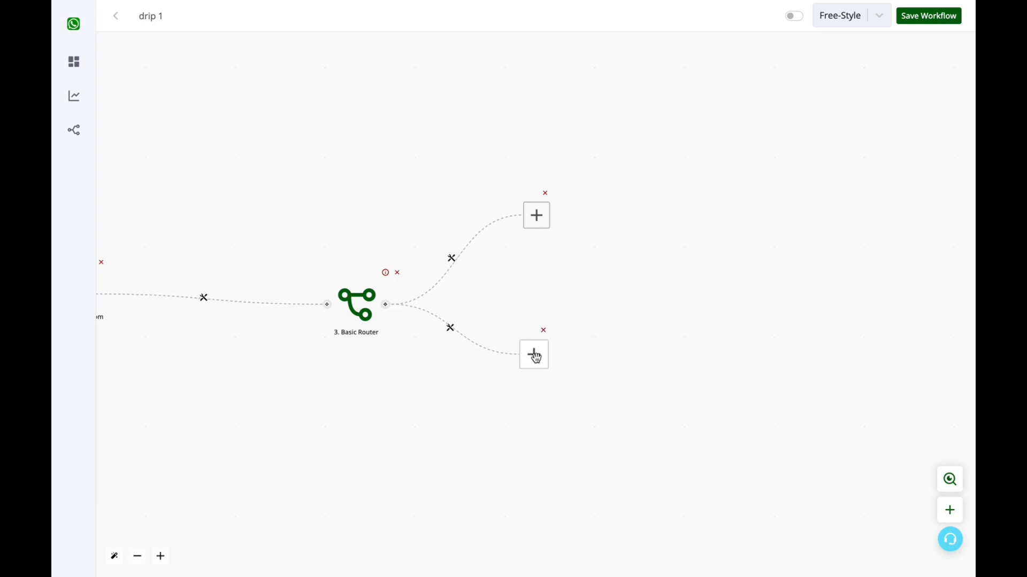
{"action": "left_click_drag", "start_coordinate": [356, 305], "coordinate": [345, 294]}
{"action": "left_click", "coordinate": [345, 294]}
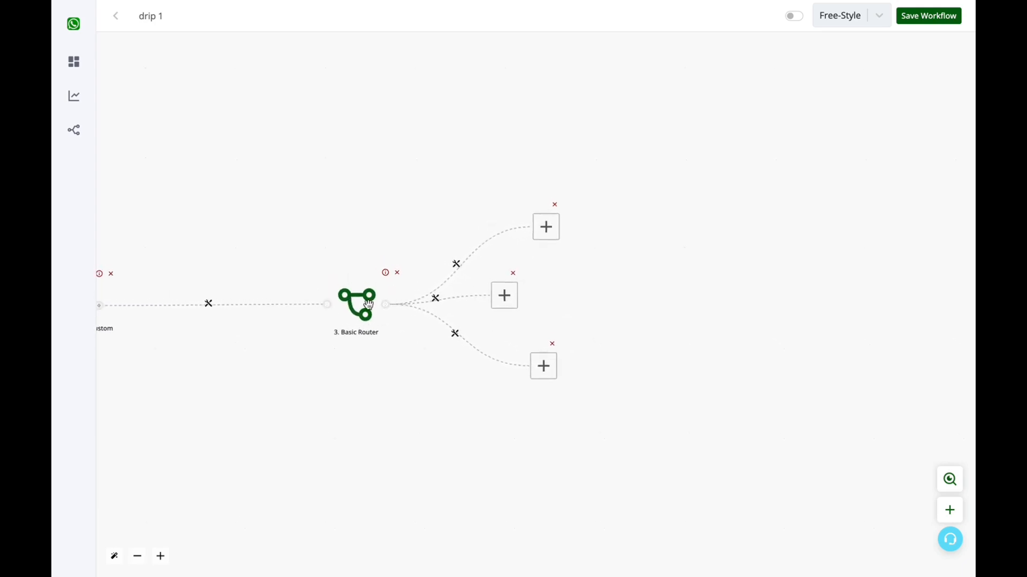
Add a fourth branch to the Basic Router, and delete it together with the third branch
{"action": "left_click_drag", "start_coordinate": [500, 297], "coordinate": [500, 447]}
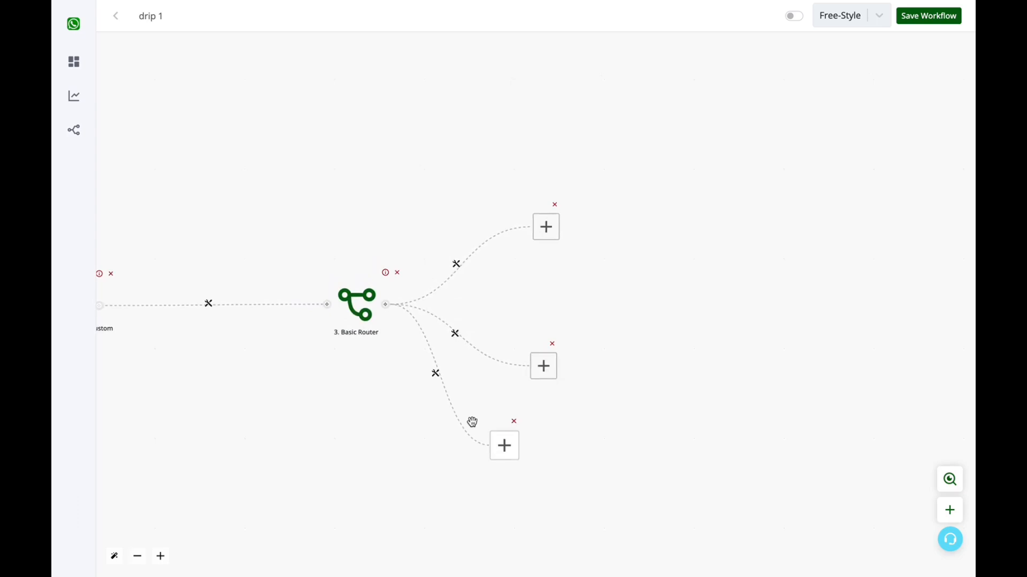
{"action": "left_click", "coordinate": [366, 306]}
{"action": "left_click_drag", "start_coordinate": [487, 294], "coordinate": [500, 494]}
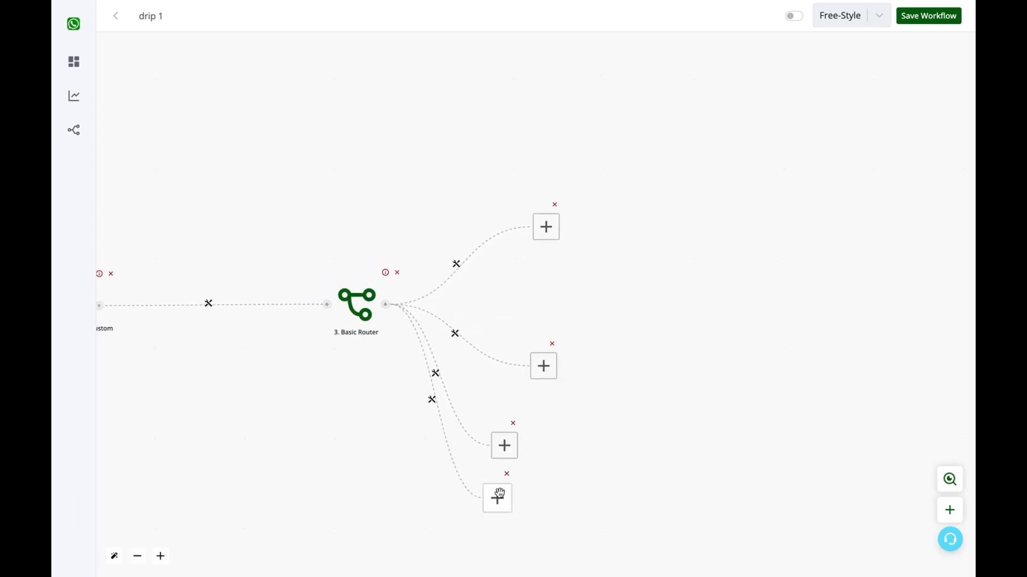
{"action": "left_click", "coordinate": [507, 474]}
{"action": "left_click", "coordinate": [514, 423]}
Set up a filter labelled cold on the Basic Router's upper branch and add its first condition
{"action": "left_click", "coordinate": [456, 265]}
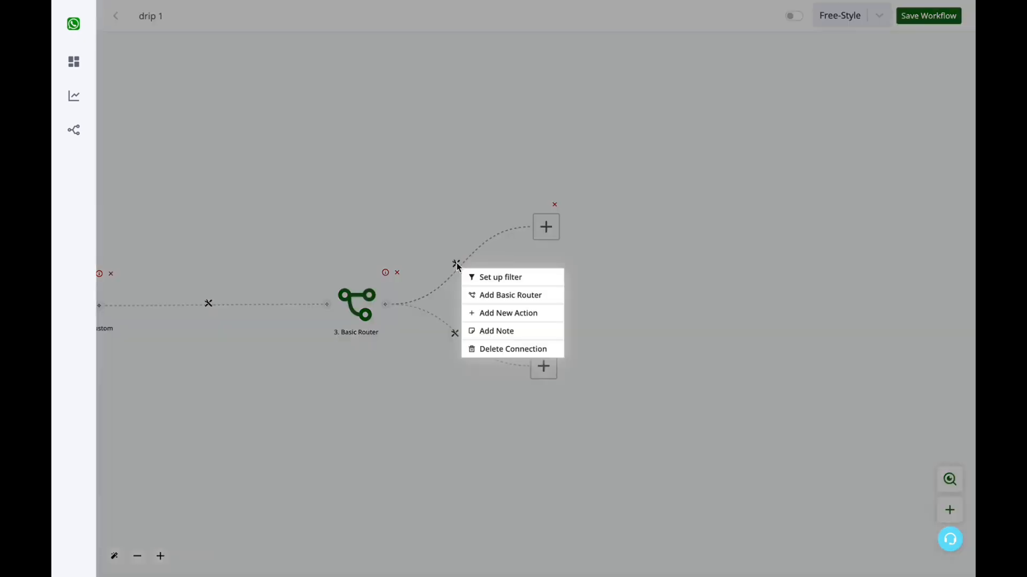
{"action": "left_click", "coordinate": [480, 279]}
{"action": "left_click", "coordinate": [835, 94]}
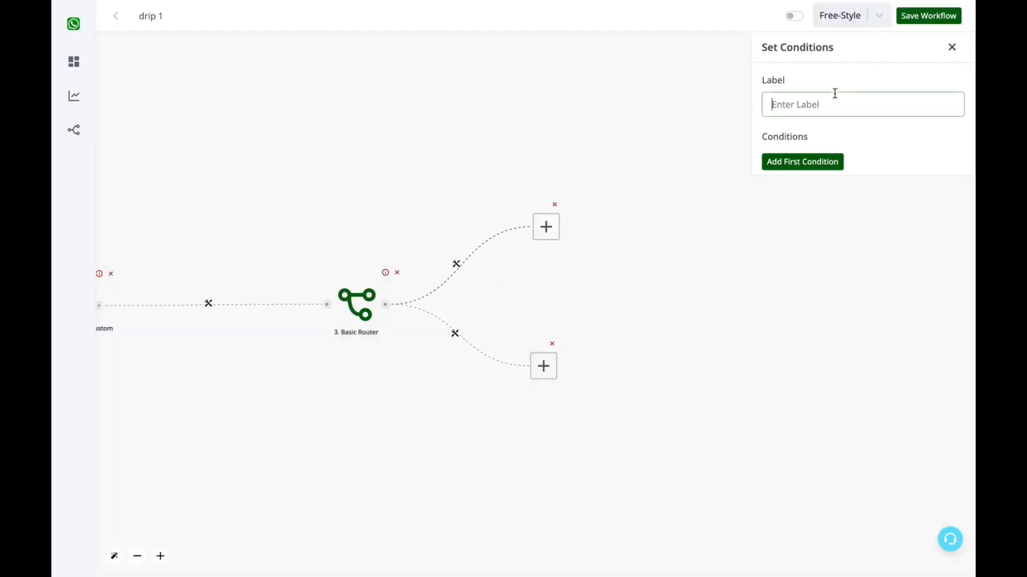
{"action": "type", "text": "cold"}
{"action": "left_click", "coordinate": [810, 161]}
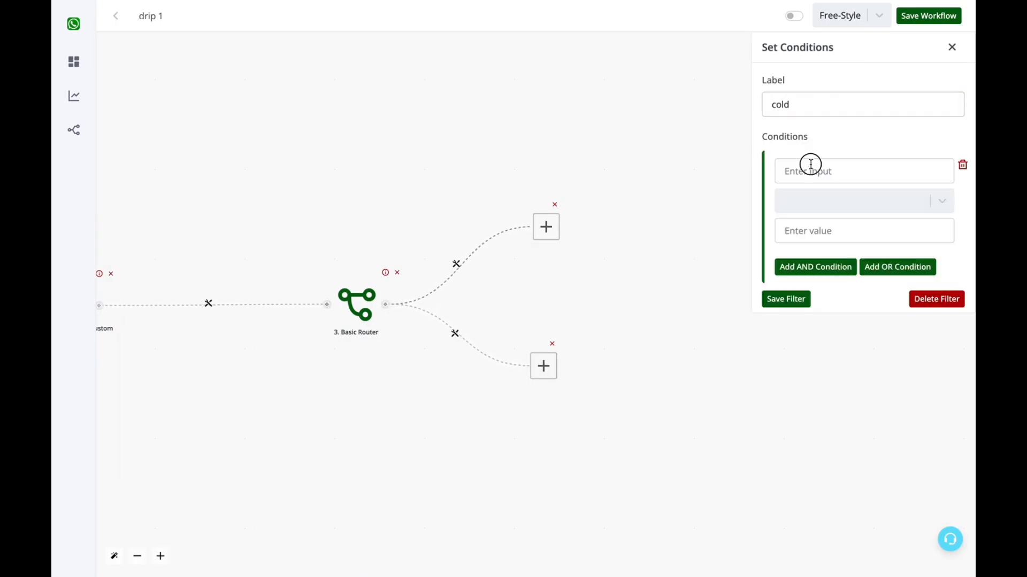
Define the cold filter's condition as the trigger's update value is Cold, and save the filter
{"action": "left_click", "coordinate": [812, 169]}
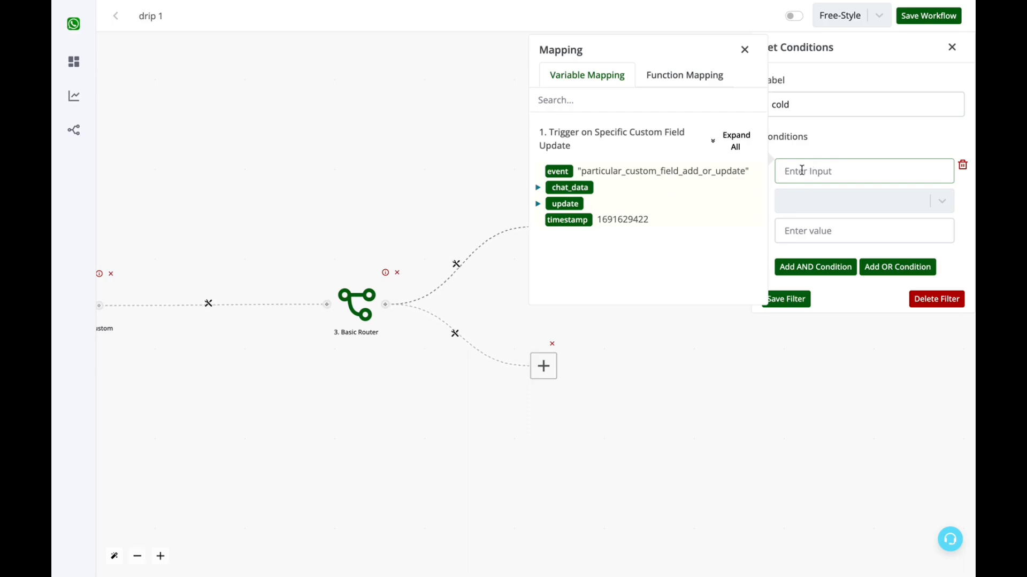
{"action": "left_click", "coordinate": [729, 141]}
{"action": "scroll", "coordinate": [631, 232], "scroll_direction": "down", "scroll_amount": 5}
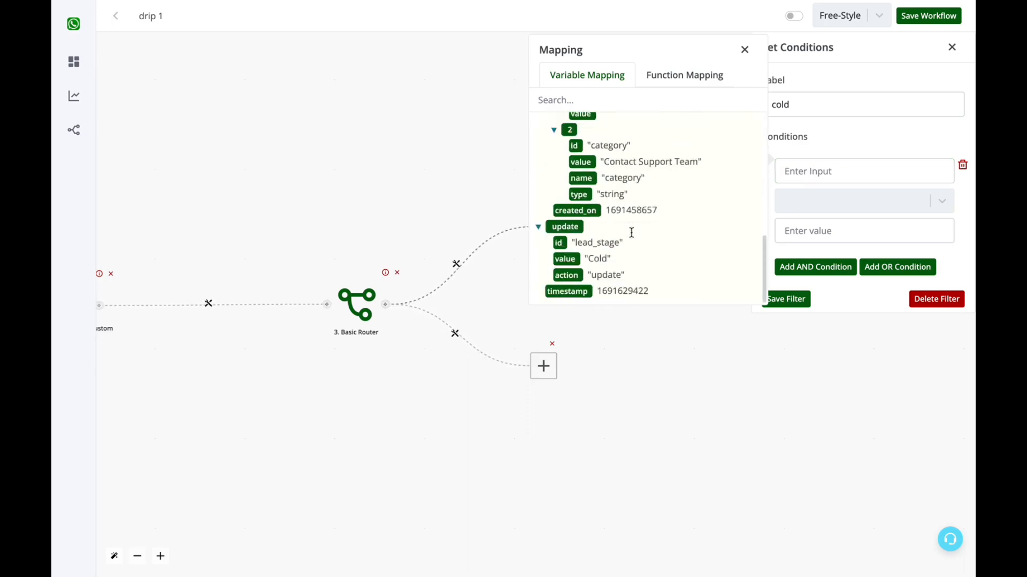
{"action": "left_click", "coordinate": [566, 260]}
{"action": "left_click", "coordinate": [826, 201]}
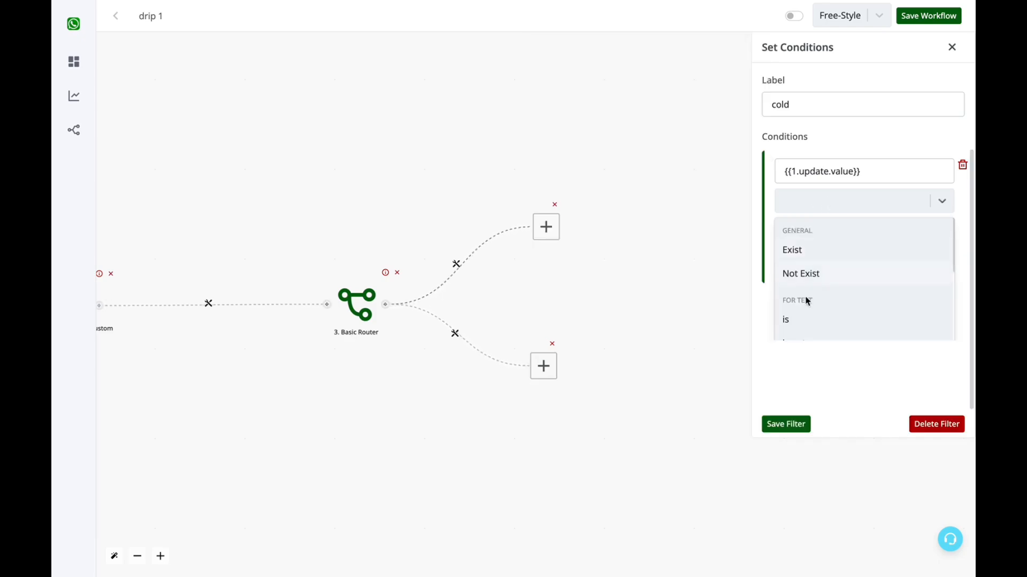
{"action": "left_click", "coordinate": [797, 324]}
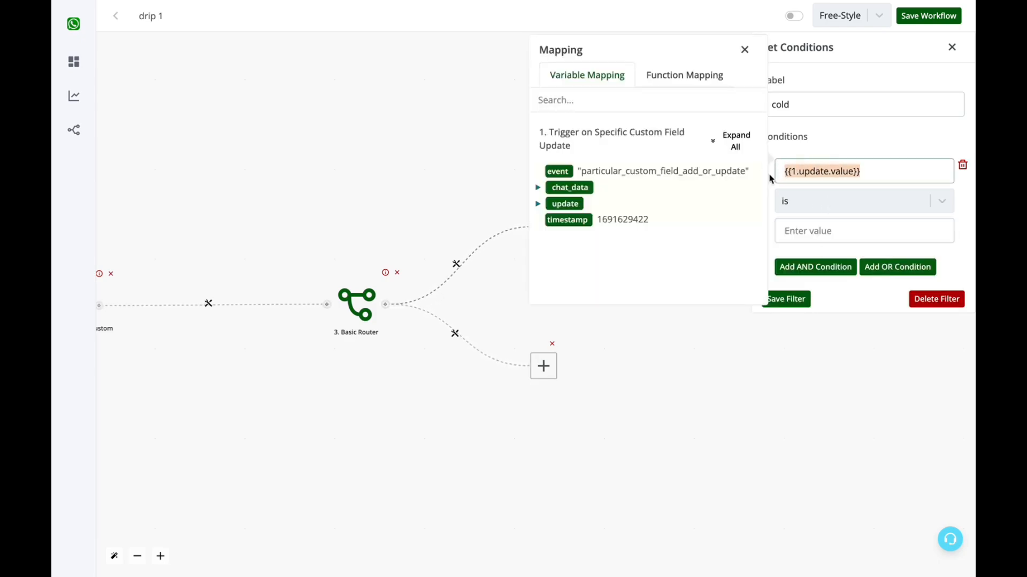
{"action": "left_click", "coordinate": [819, 230]}
{"action": "type", "text": "Cold"}
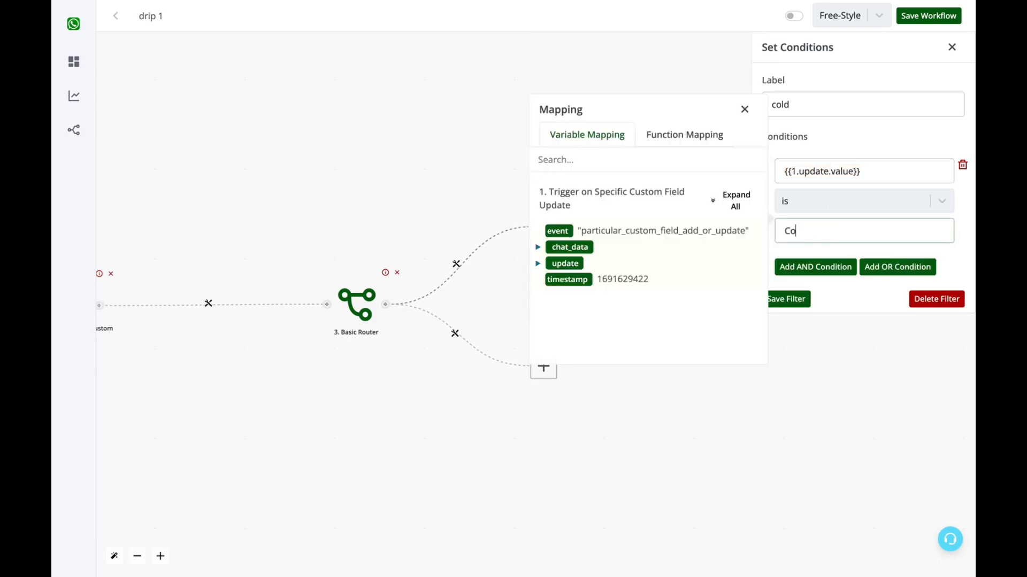
{"action": "left_click", "coordinate": [783, 300]}
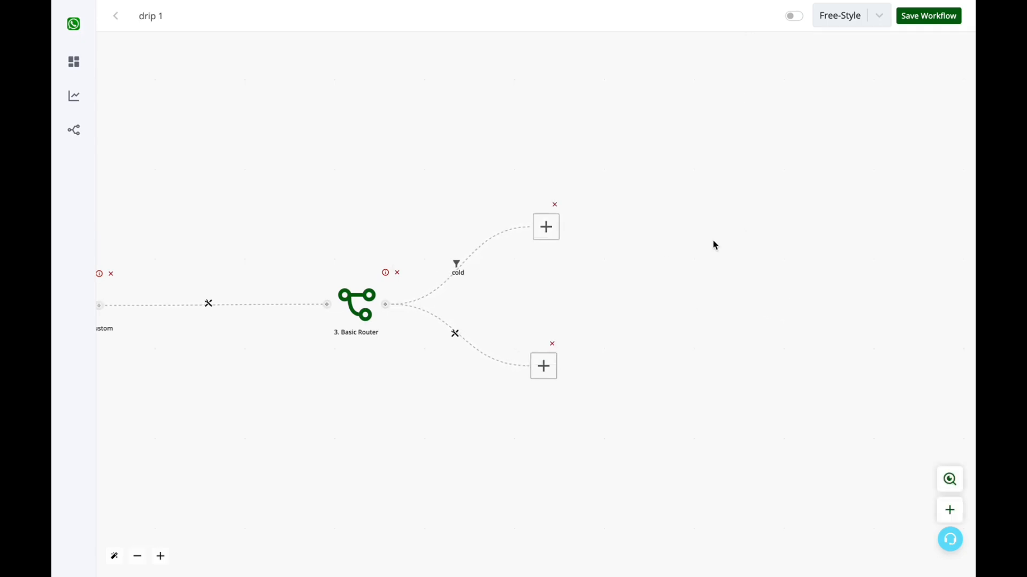
Set up a filter labelled Hot on the Basic Router's lower branch and add its first condition
{"action": "left_click", "coordinate": [457, 337]}
{"action": "left_click", "coordinate": [472, 345]}
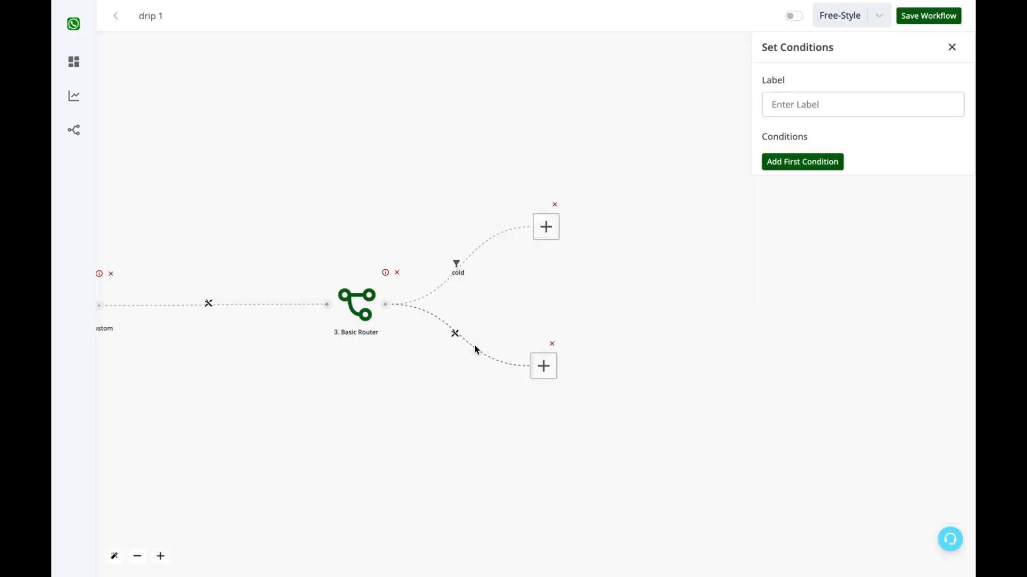
{"action": "left_click", "coordinate": [835, 107]}
{"action": "type", "text": "Hot"}
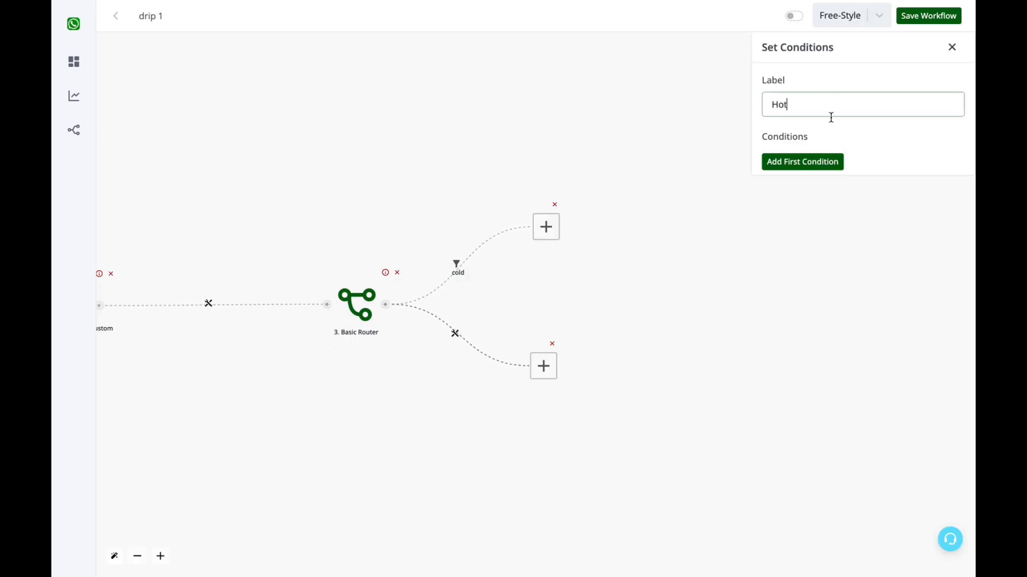
{"action": "left_click", "coordinate": [829, 161]}
Define the Hot filter's condition as the trigger's update value is Hot
{"action": "left_click", "coordinate": [827, 170]}
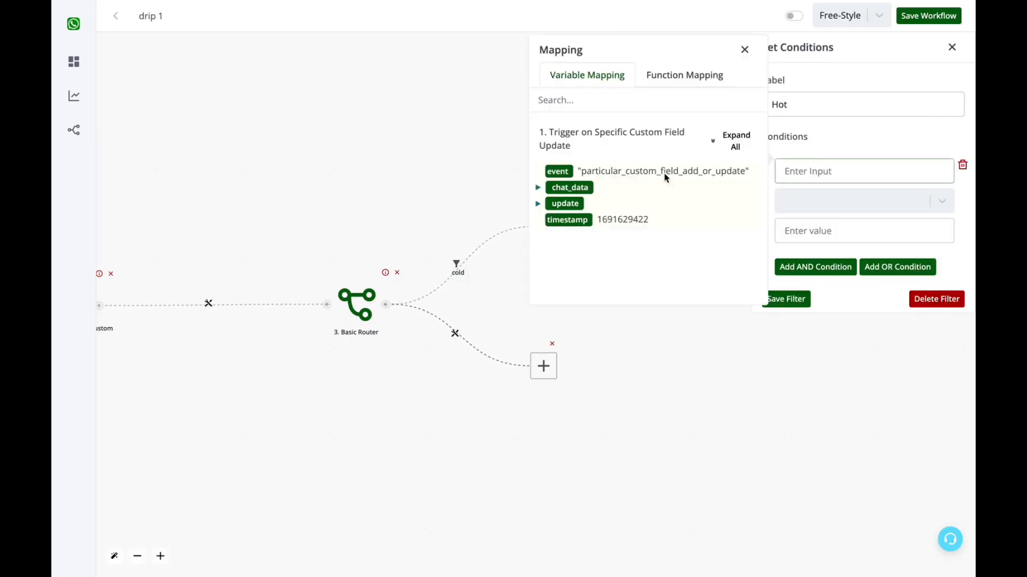
{"action": "left_click", "coordinate": [734, 144]}
{"action": "scroll", "coordinate": [651, 230], "scroll_direction": "down", "scroll_amount": 5}
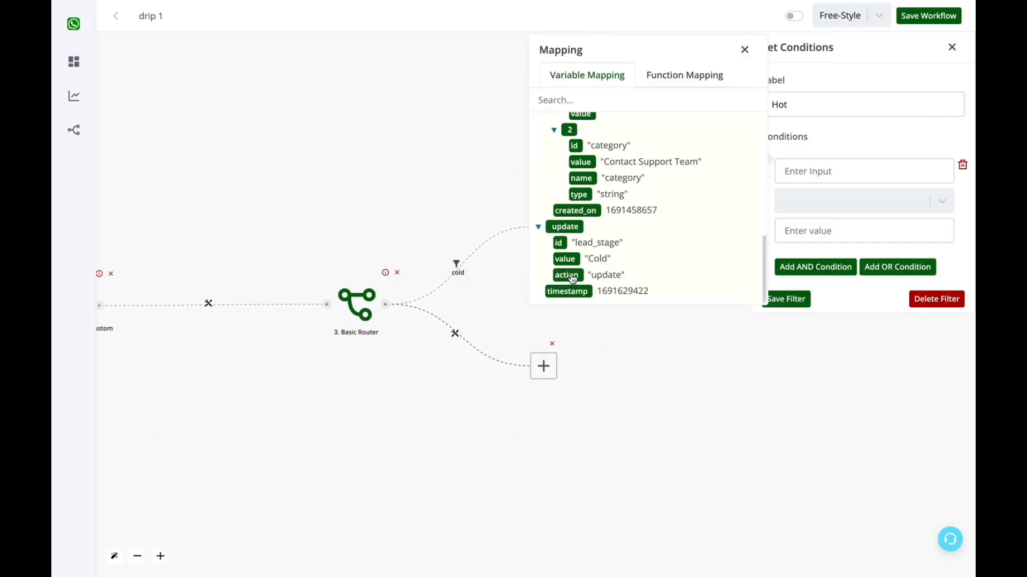
{"action": "left_click", "coordinate": [565, 259]}
{"action": "left_click", "coordinate": [781, 201]}
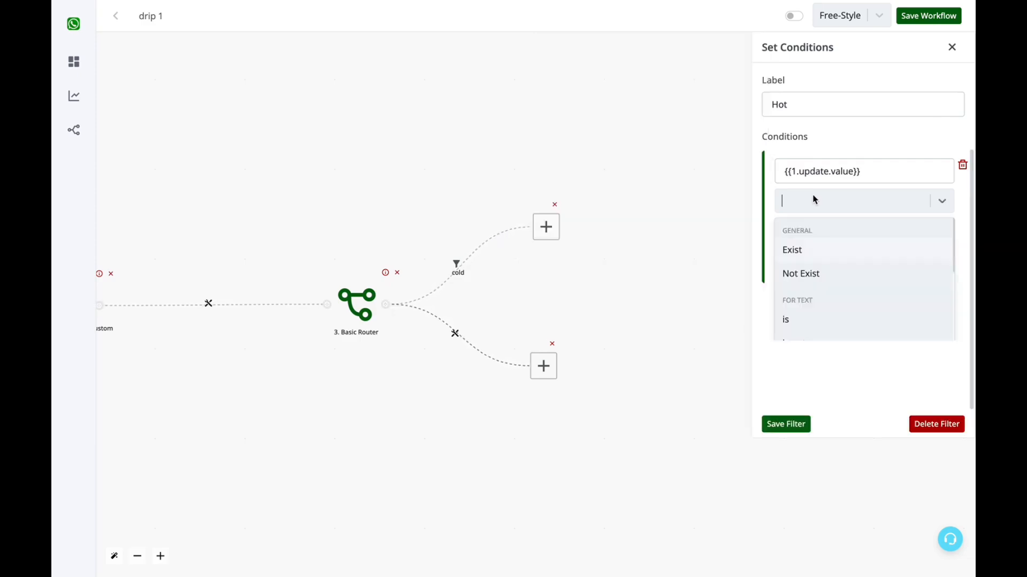
{"action": "left_click", "coordinate": [803, 321]}
{"action": "left_click", "coordinate": [810, 235]}
{"action": "type", "text": "Hot"}
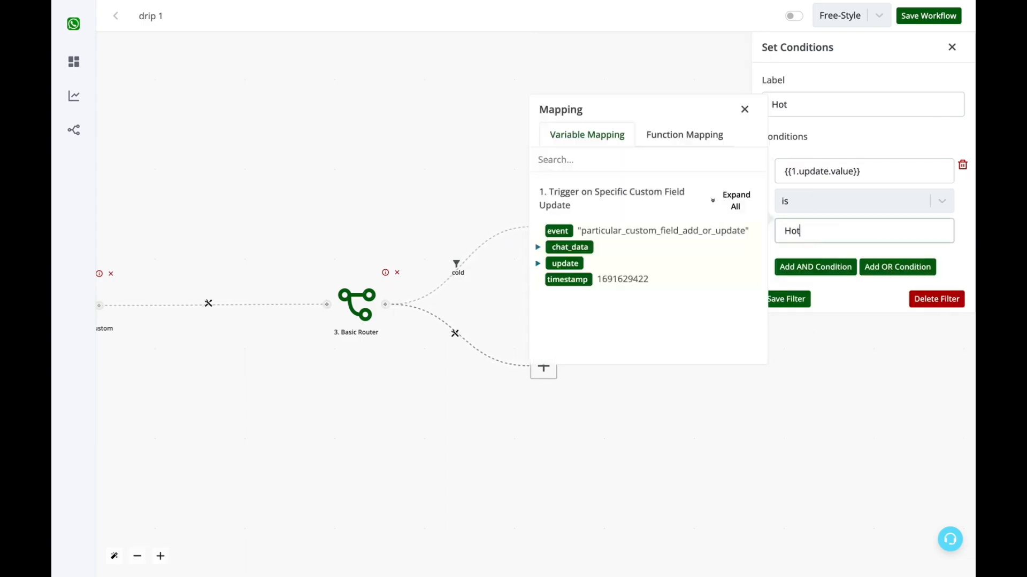
Check the trigger's update values in the variable mapping, and save the Hot filter
{"action": "left_click", "coordinate": [736, 201]}
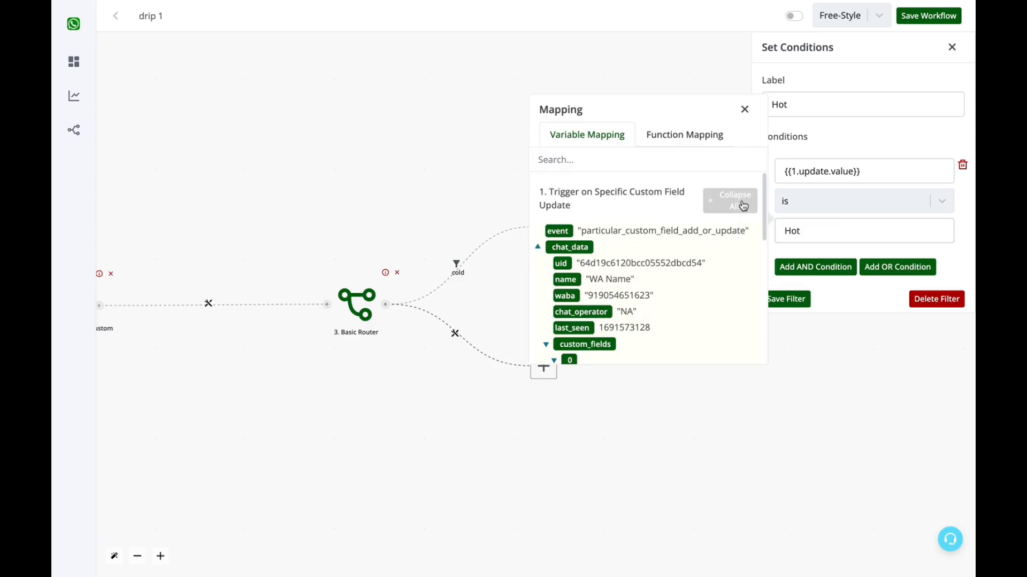
{"action": "scroll", "coordinate": [591, 331], "scroll_direction": "down", "scroll_amount": 5}
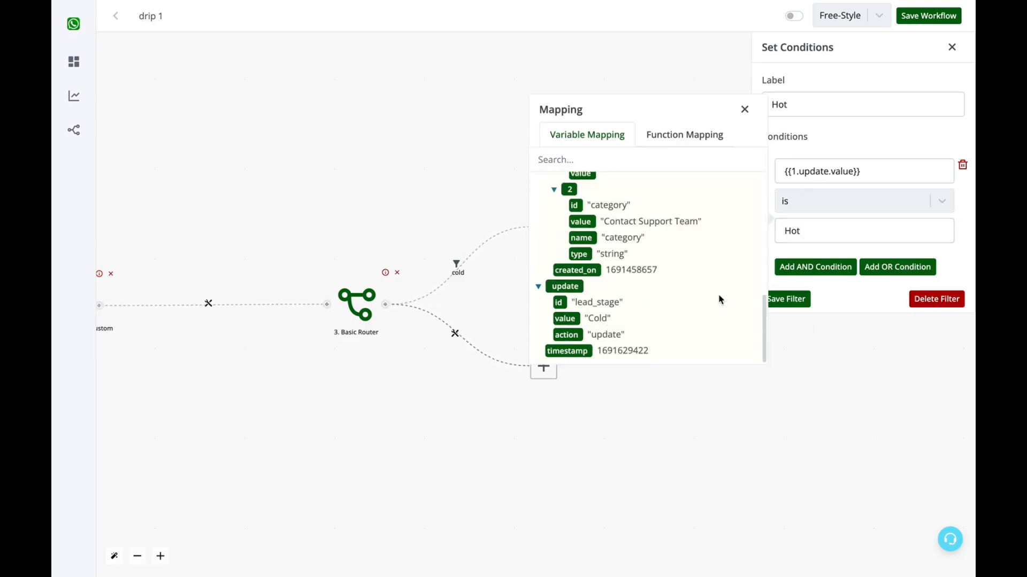
{"action": "left_click", "coordinate": [744, 109]}
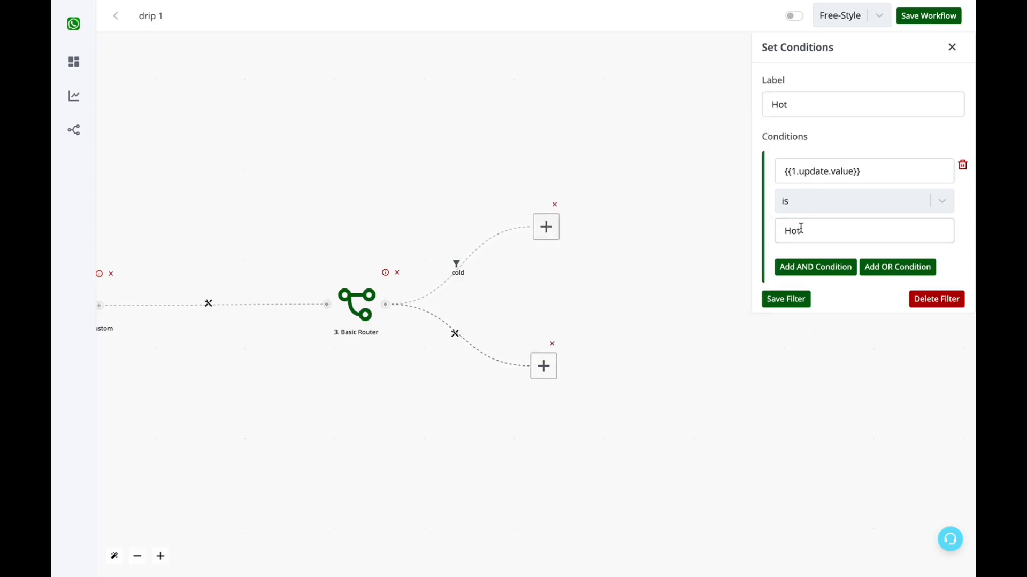
{"action": "left_click", "coordinate": [792, 299]}
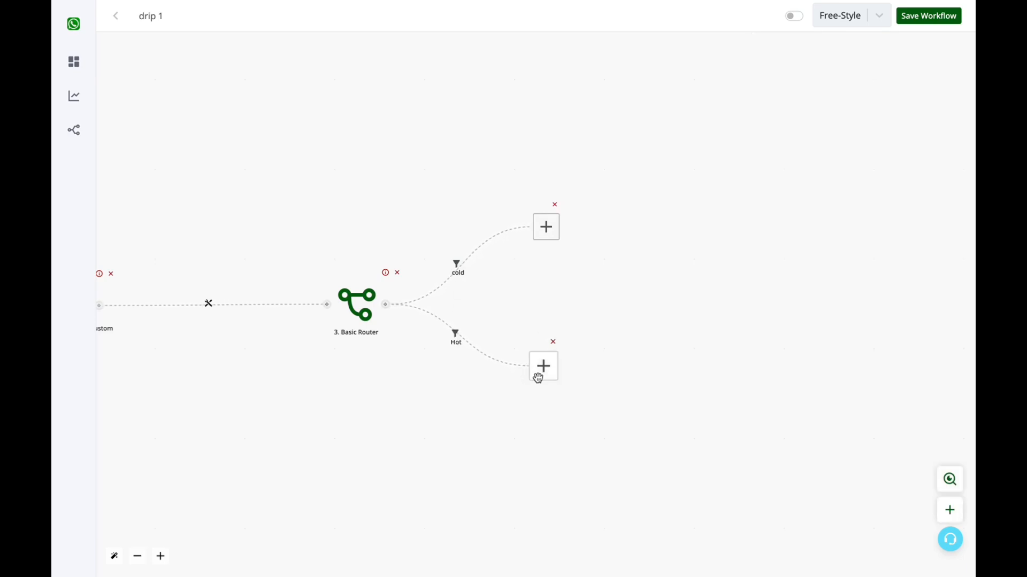
Adjust the positions of the cold and Hot placeholder nodes, moving them slightly farther from the Basic Router
{"action": "left_click_drag", "start_coordinate": [538, 378], "coordinate": [544, 381]}
{"action": "left_click_drag", "start_coordinate": [529, 285], "coordinate": [793, 282]}
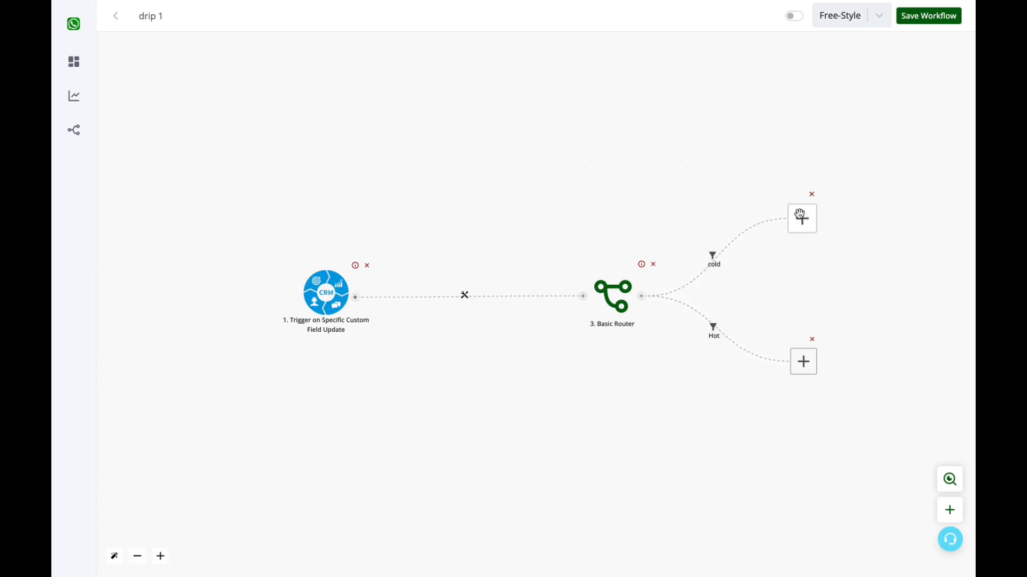
{"action": "left_click_drag", "start_coordinate": [802, 218], "coordinate": [806, 203]}
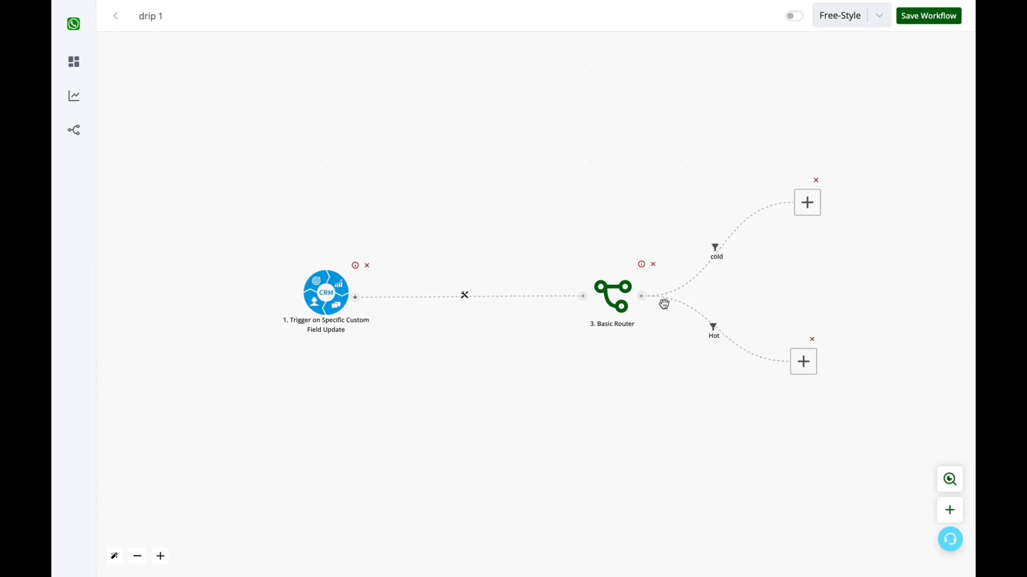
{"action": "left_click_drag", "start_coordinate": [800, 364], "coordinate": [815, 364]}
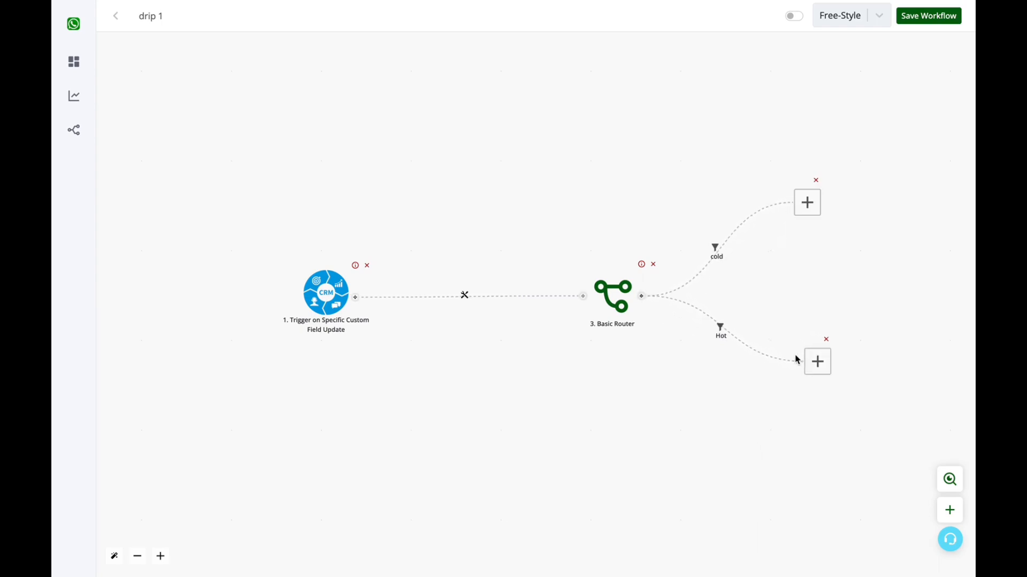
Assign the CRM action Send Template Message to the placeholder node on the cold branch
{"action": "left_click_drag", "start_coordinate": [908, 351], "coordinate": [619, 337]}
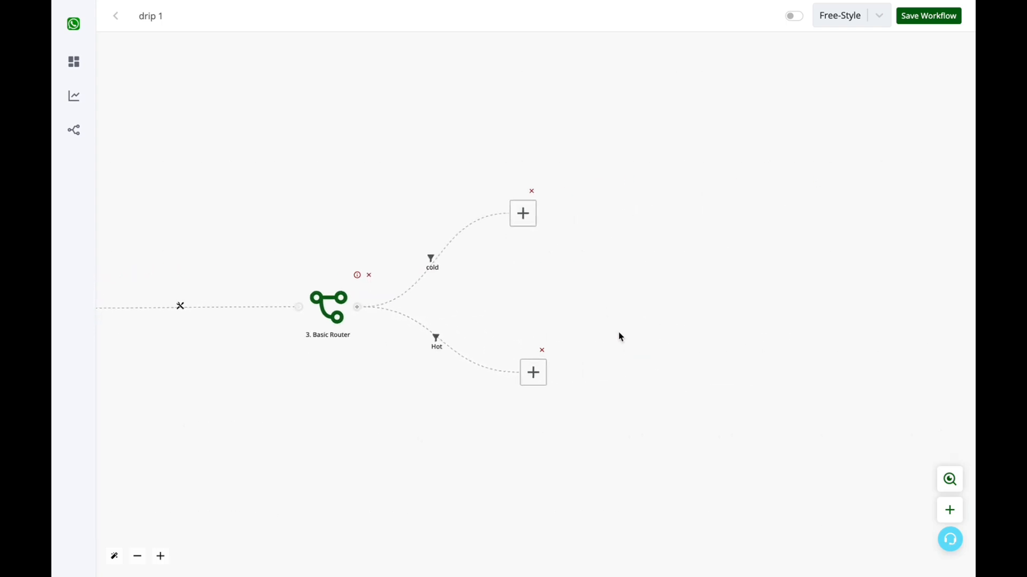
{"action": "left_click", "coordinate": [528, 218]}
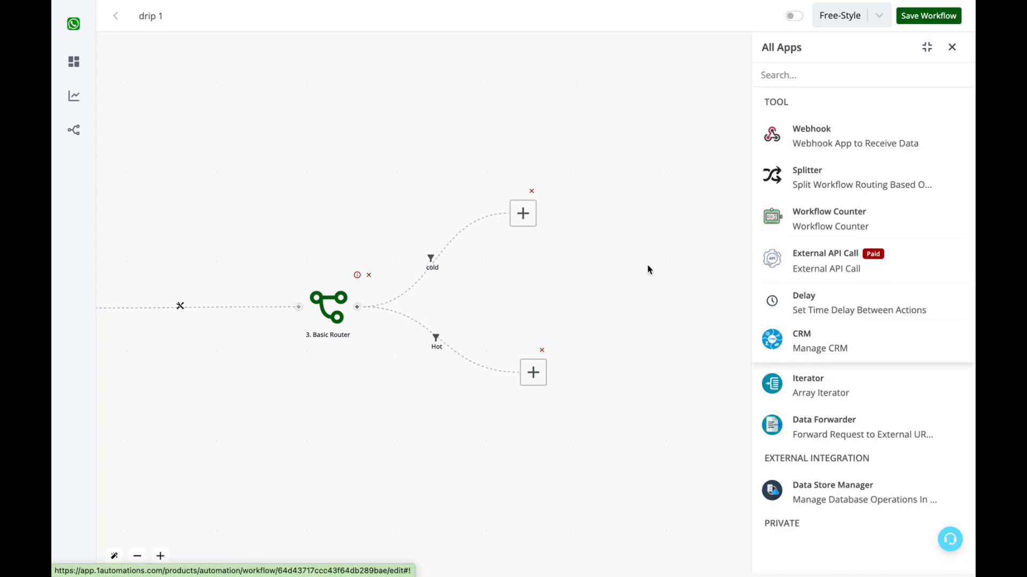
{"action": "left_click", "coordinate": [807, 345]}
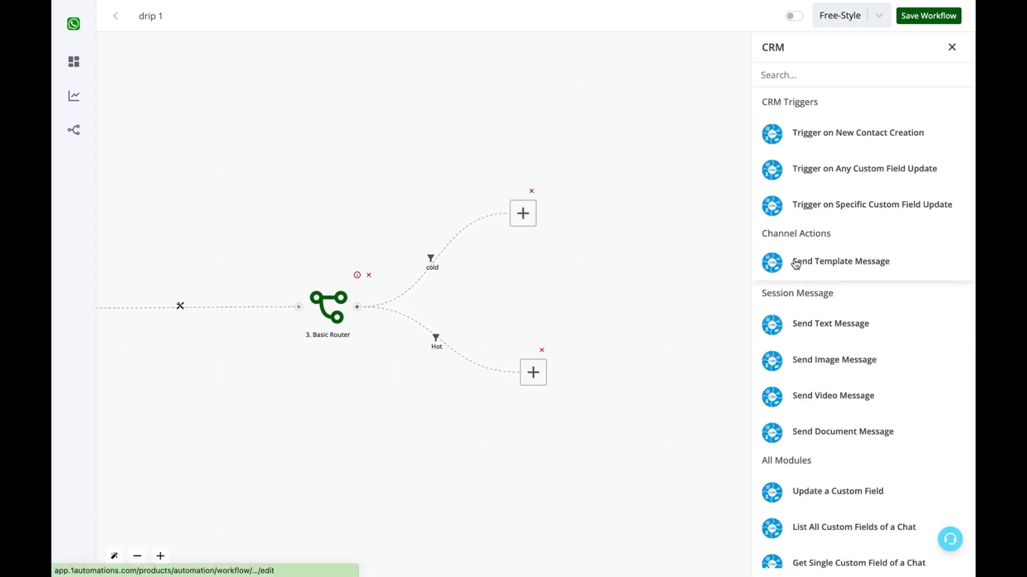
{"action": "left_click", "coordinate": [802, 263]}
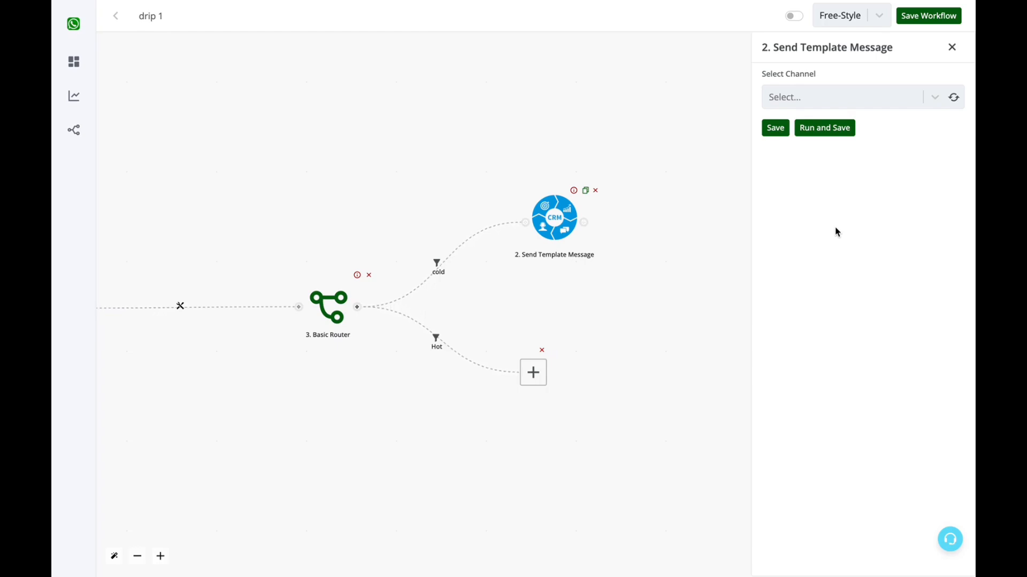
Refresh the channel list of the Send Template Message action and select Channel #1
{"action": "left_click_drag", "start_coordinate": [626, 305], "coordinate": [547, 302]}
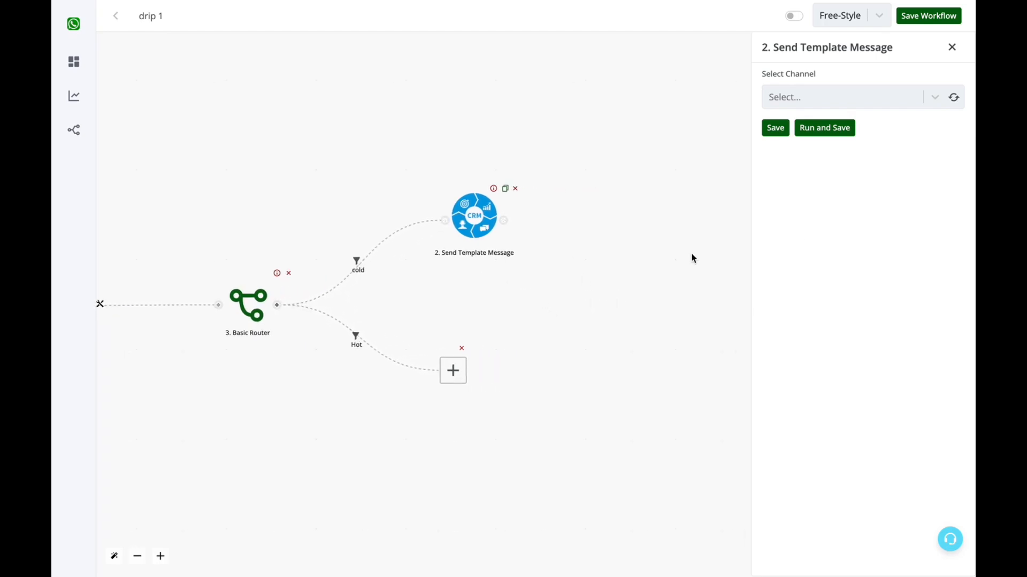
{"action": "left_click", "coordinate": [909, 94]}
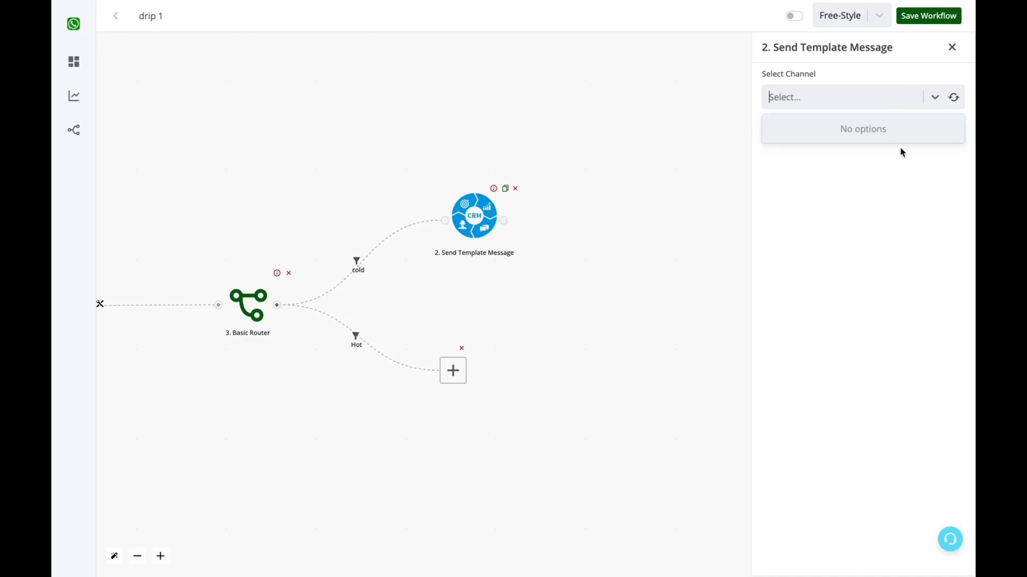
{"action": "left_click", "coordinate": [890, 102]}
{"action": "left_click", "coordinate": [956, 99]}
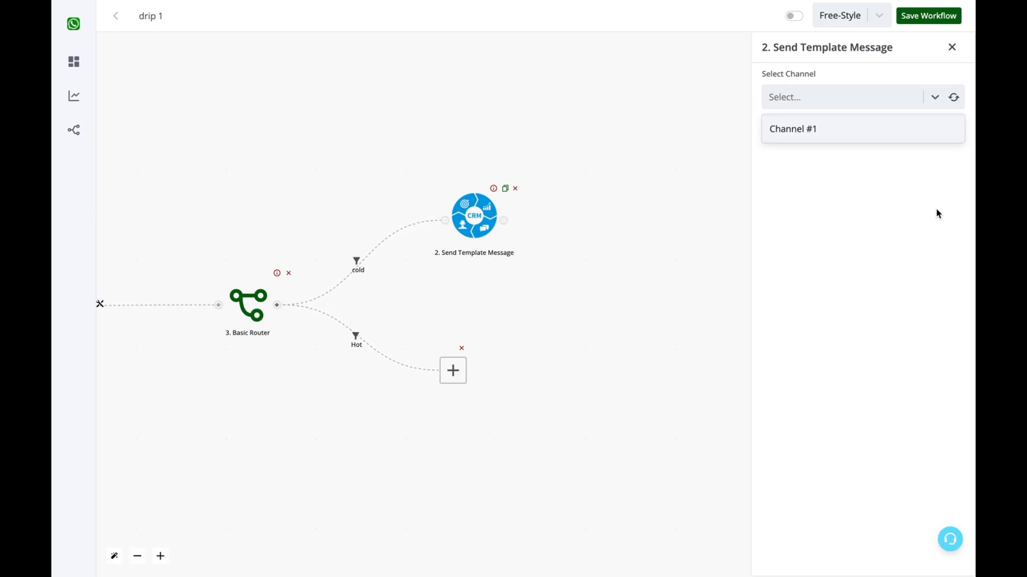
{"action": "left_click", "coordinate": [820, 126]}
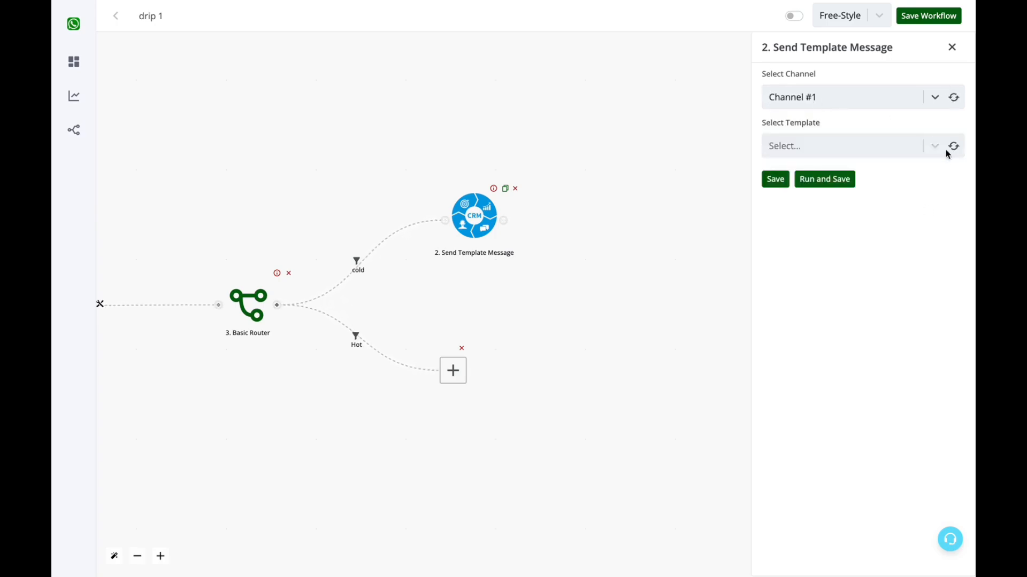
Refresh the template list of the Send Template Message action and select the test_alert_3 en template
{"action": "left_click", "coordinate": [931, 146]}
{"action": "left_click", "coordinate": [955, 148]}
{"action": "left_click", "coordinate": [887, 159]}
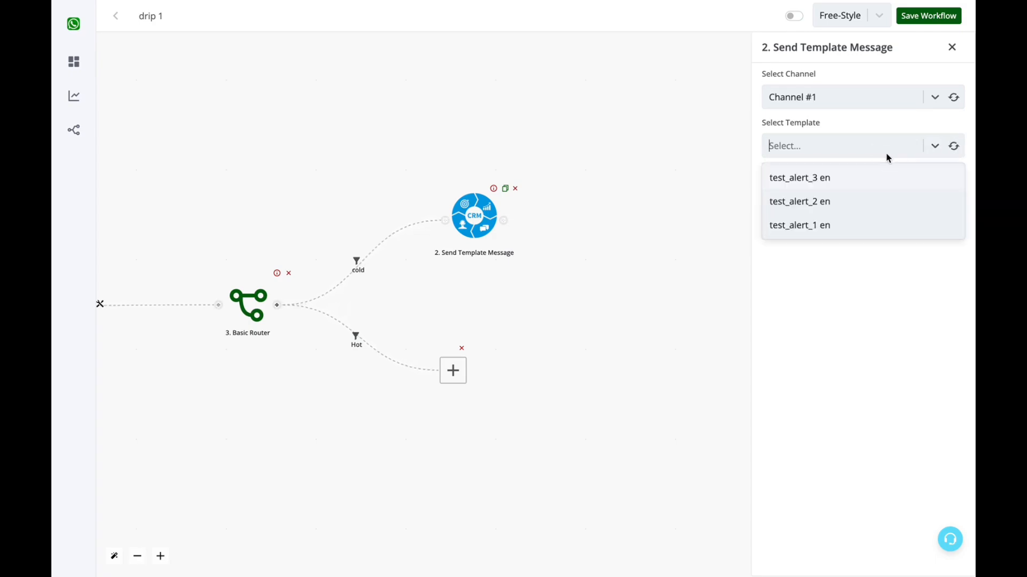
{"action": "left_click", "coordinate": [857, 180]}
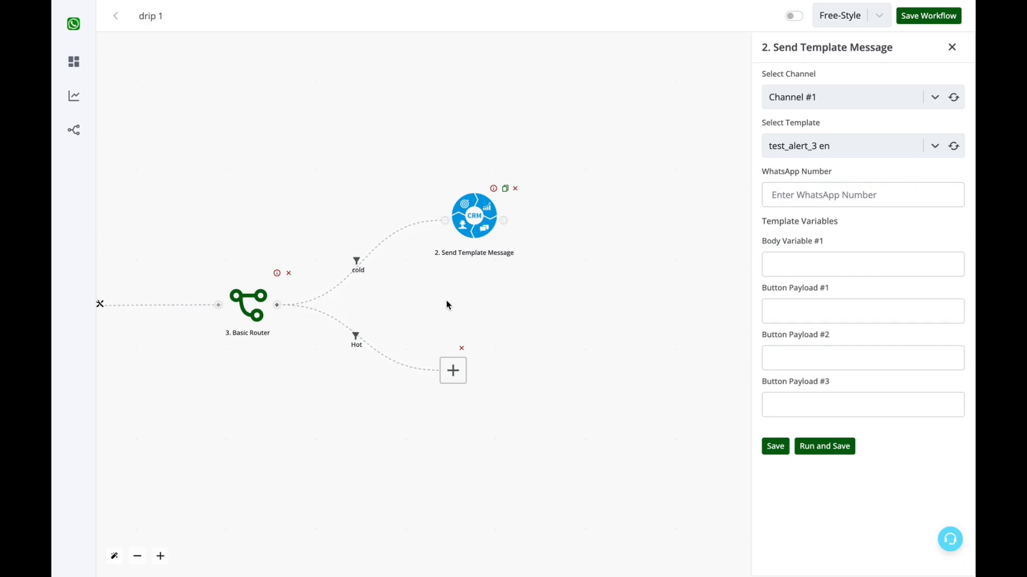
{"action": "left_click_drag", "start_coordinate": [511, 305], "coordinate": [673, 319]}
{"action": "left_click_drag", "start_coordinate": [303, 214], "coordinate": [383, 213]}
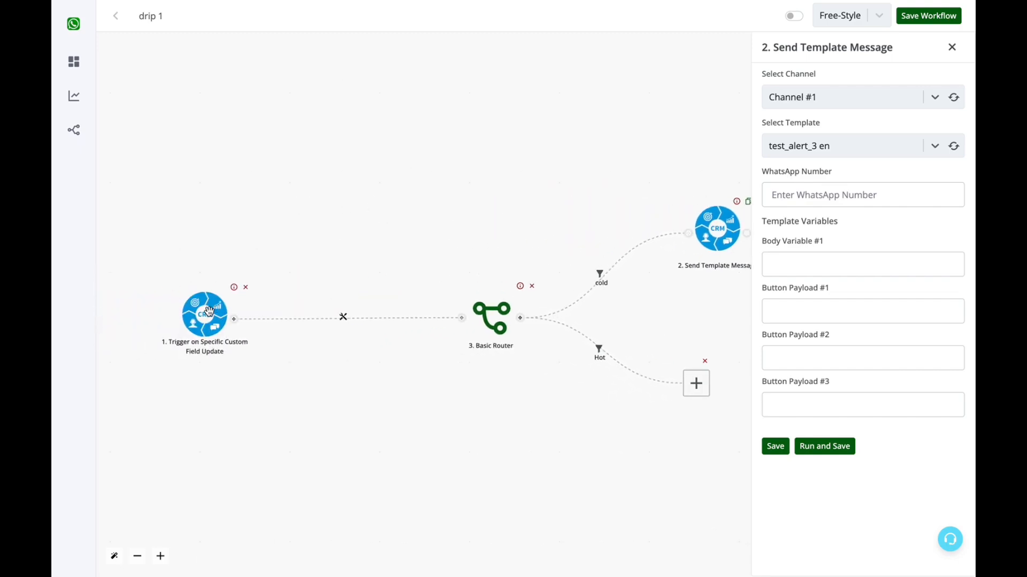
Map the WhatsApp Number of the cold branch's Send Template Message action to the trigger's chat_data waba field
{"action": "left_click", "coordinate": [894, 194]}
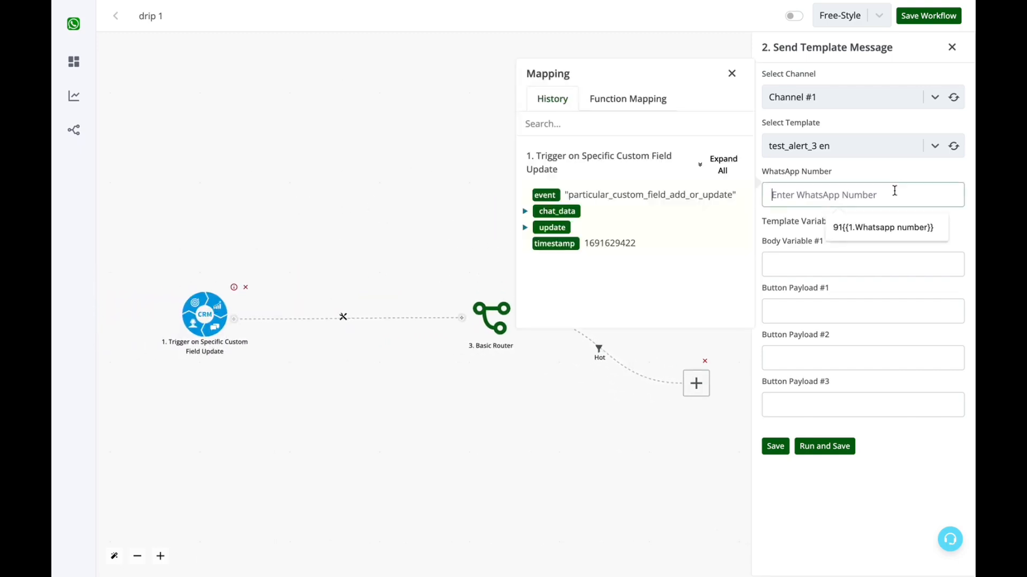
{"action": "left_click", "coordinate": [721, 168]}
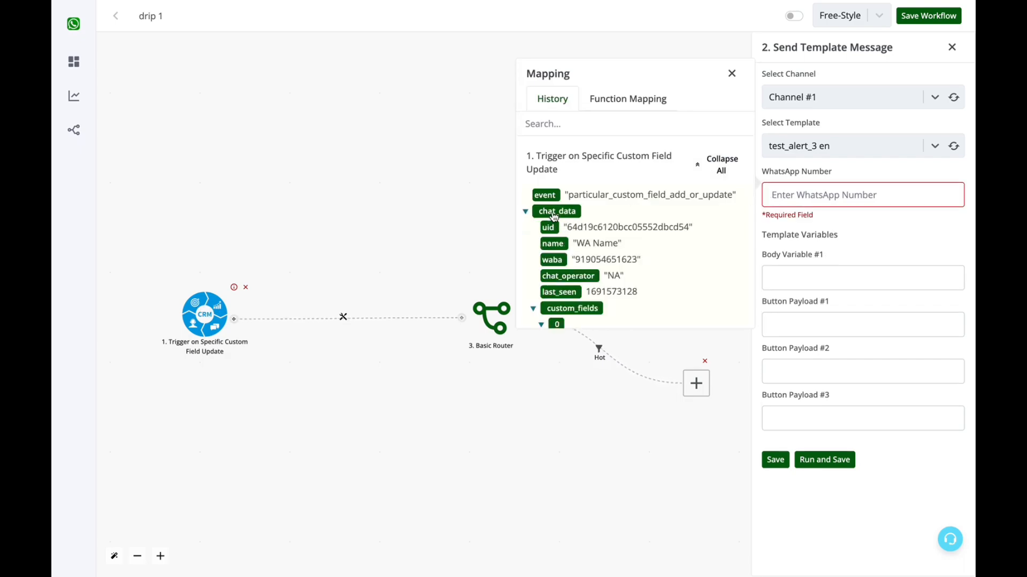
{"action": "left_click", "coordinate": [555, 262]}
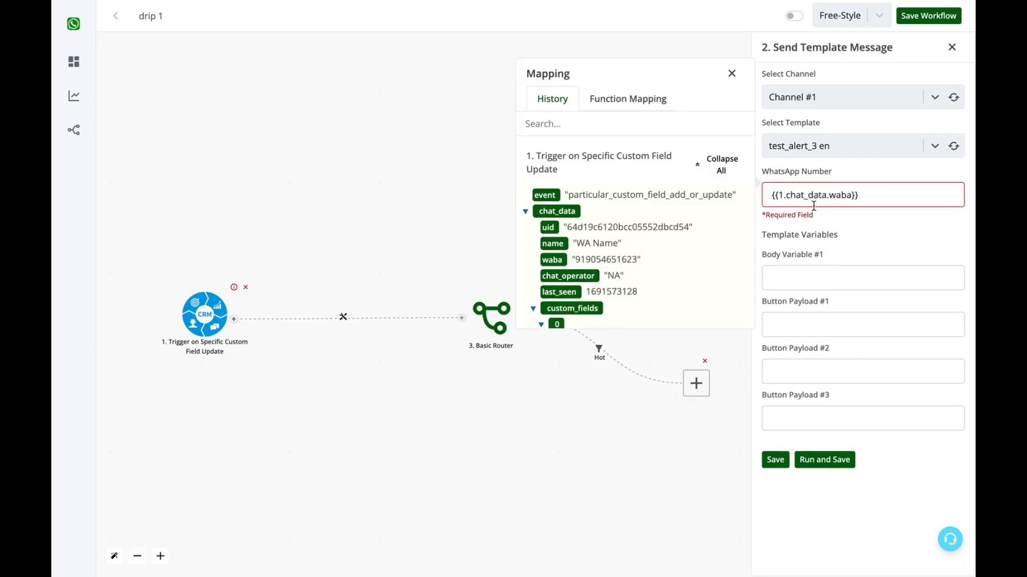
{"action": "triple_click", "coordinate": [806, 188]}
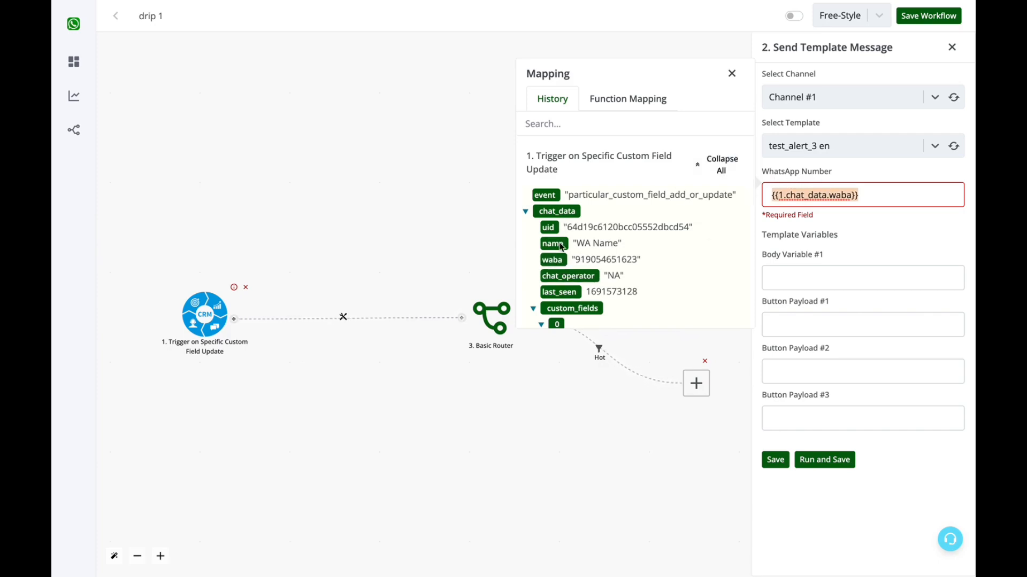
Examine the Body Variable #1 field and the three Button Payload fields of the test_alert_3 template
{"action": "left_click", "coordinate": [832, 270]}
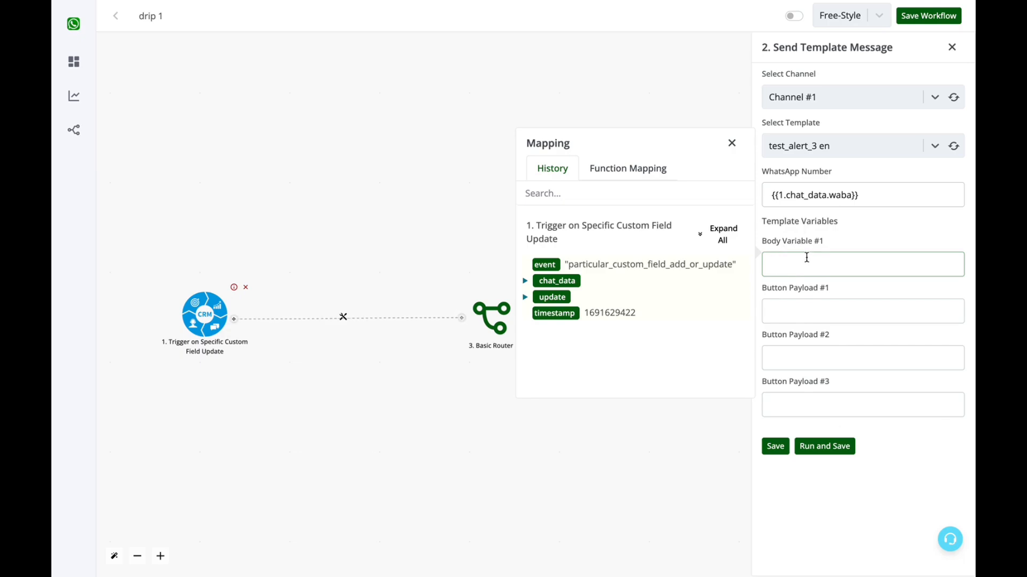
{"action": "triple_click", "coordinate": [780, 289]}
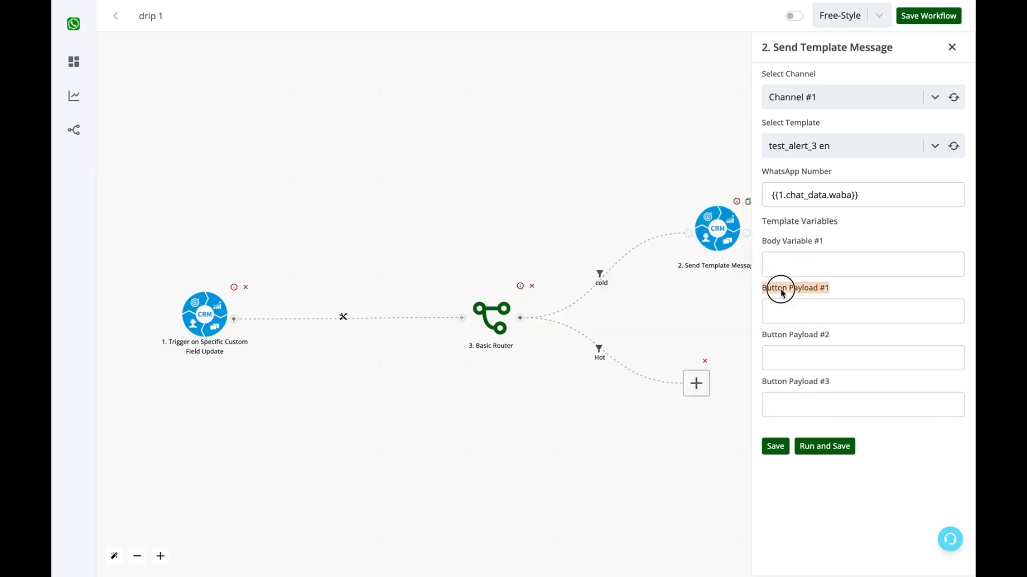
{"action": "triple_click", "coordinate": [781, 336]}
{"action": "left_click", "coordinate": [778, 392]}
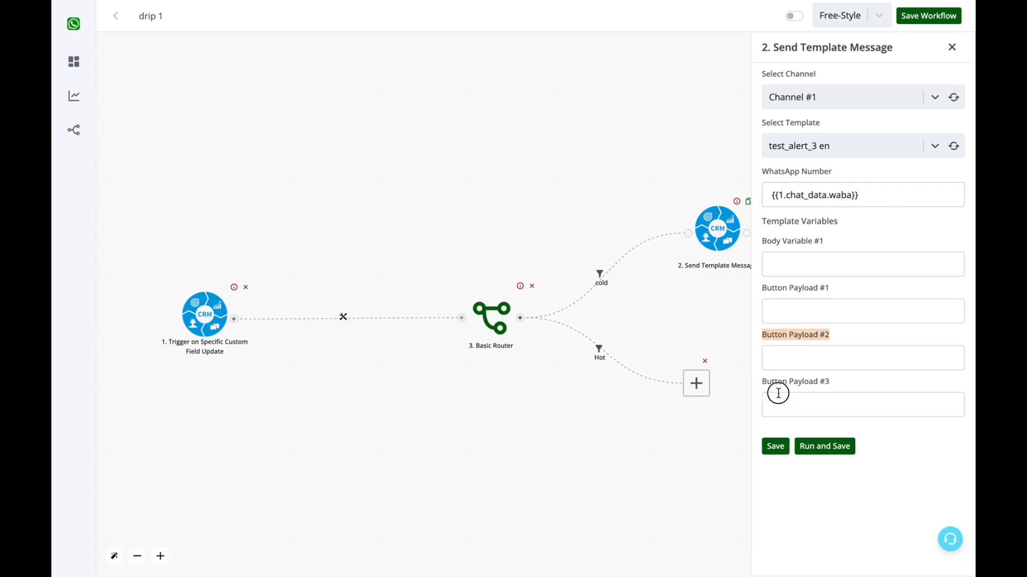
{"action": "triple_click", "coordinate": [782, 386]}
{"action": "triple_click", "coordinate": [807, 289]}
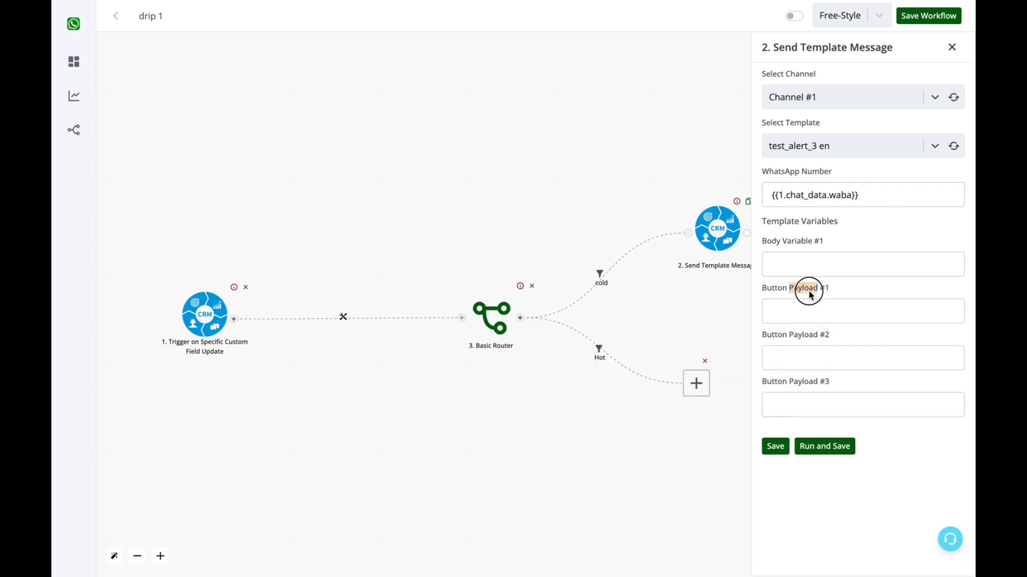
{"action": "left_click", "coordinate": [808, 312]}
{"action": "triple_click", "coordinate": [805, 336]}
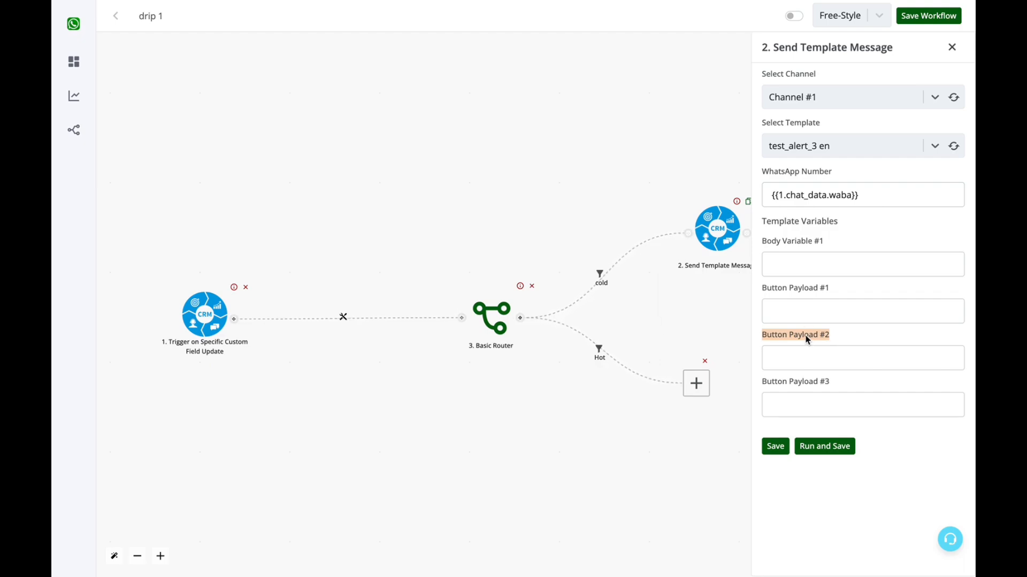
Map Body Variable #1 to the name field under the trigger's chat_data and close the mapping window
{"action": "left_click", "coordinate": [807, 256]}
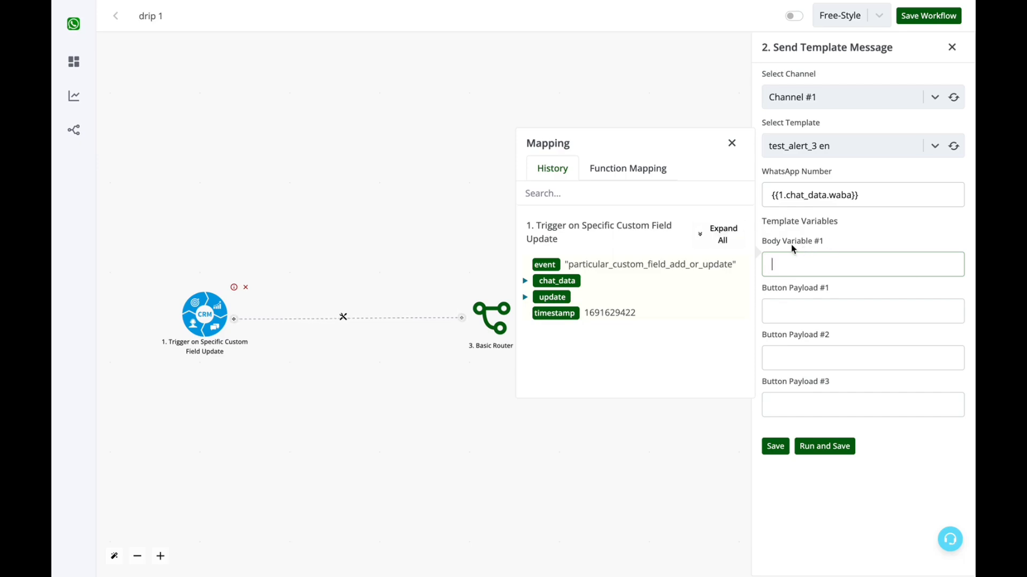
{"action": "left_click", "coordinate": [717, 237]}
{"action": "scroll", "coordinate": [572, 291], "scroll_direction": "down", "scroll_amount": 5}
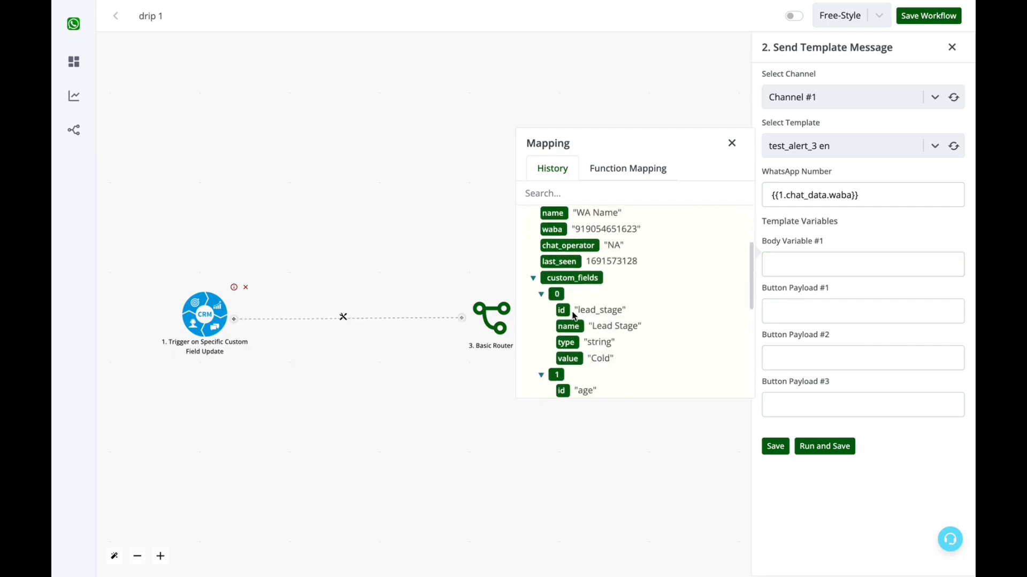
{"action": "scroll", "coordinate": [604, 371], "scroll_direction": "down", "scroll_amount": 2}
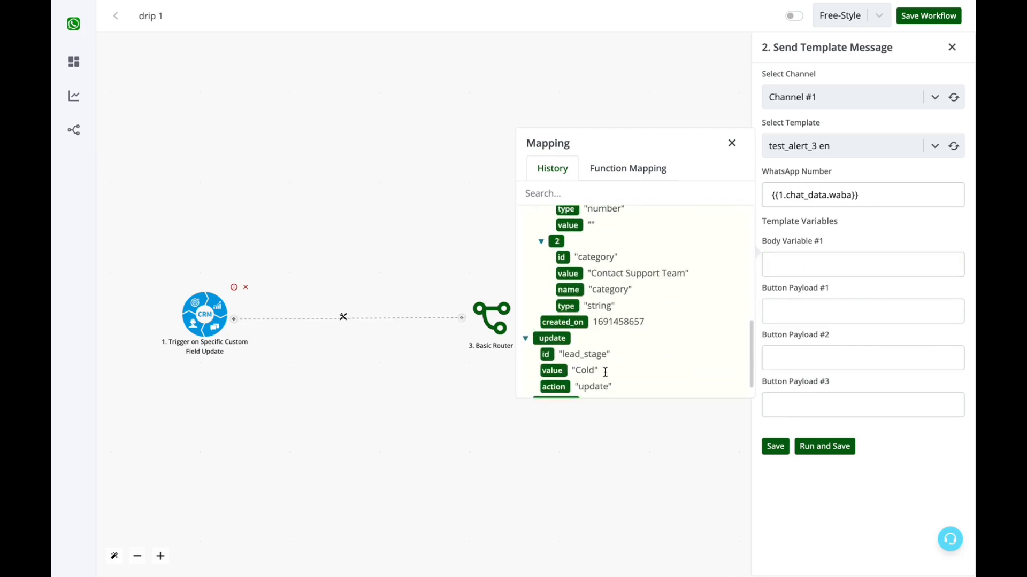
{"action": "left_click", "coordinate": [795, 265]}
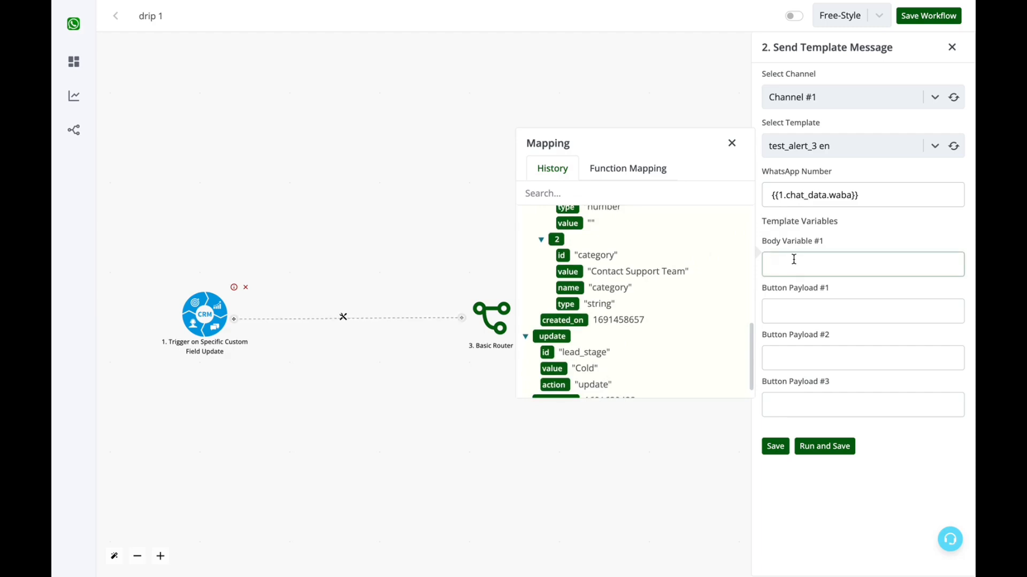
{"action": "scroll", "coordinate": [615, 268], "scroll_direction": "up", "scroll_amount": 5}
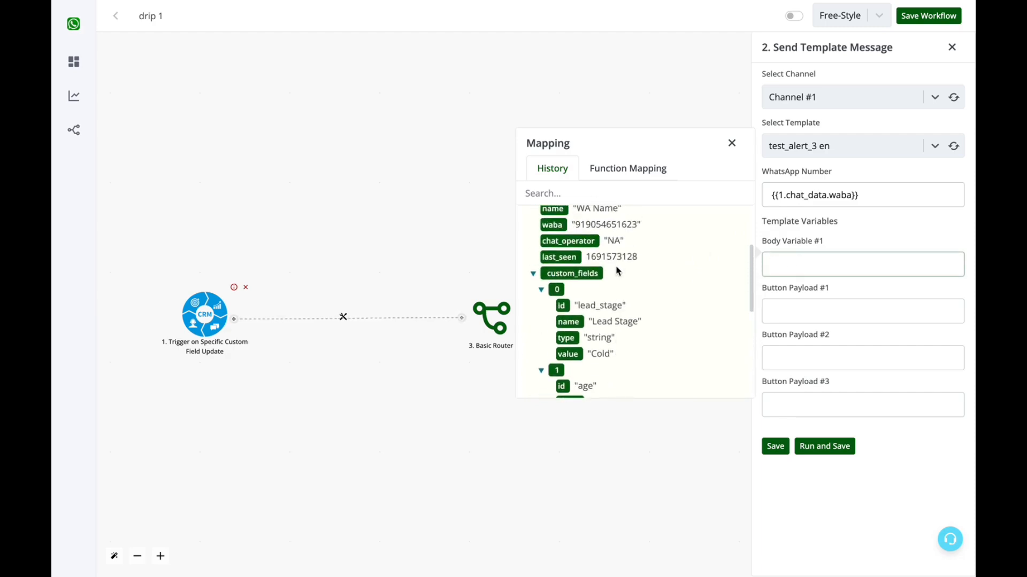
{"action": "scroll", "coordinate": [617, 271], "scroll_direction": "up", "scroll_amount": 1}
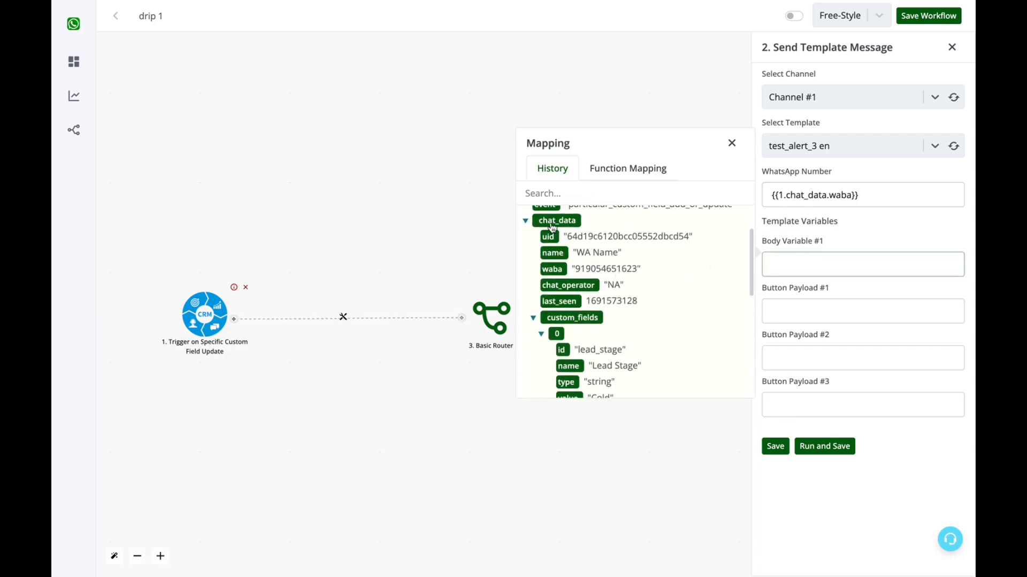
{"action": "left_click_drag", "start_coordinate": [553, 253], "coordinate": [793, 256]}
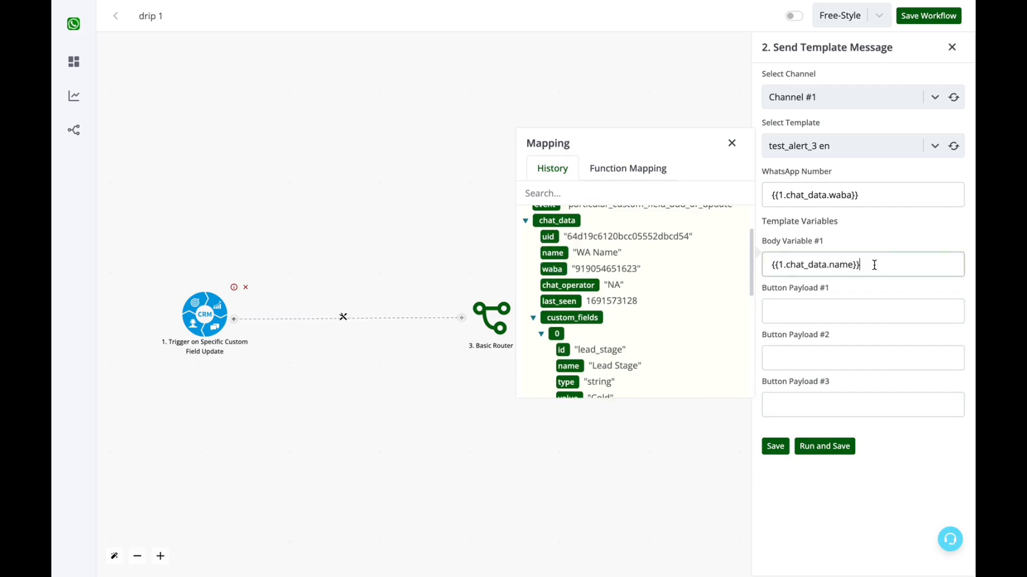
{"action": "left_click", "coordinate": [732, 144]}
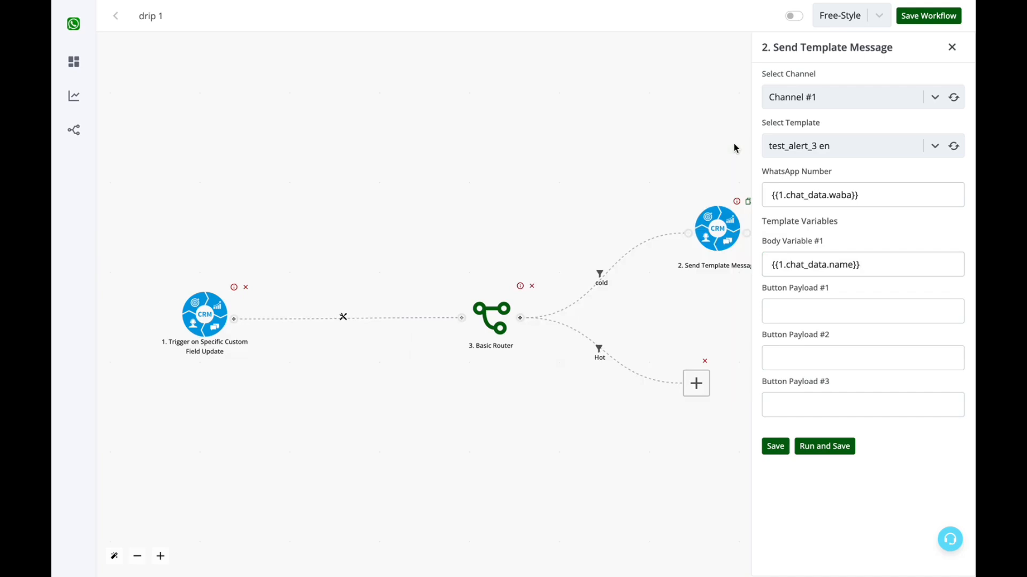
Leave the three button payloads empty and save the Send Template Message action on the cold branch
{"action": "left_click", "coordinate": [805, 304]}
{"action": "left_click", "coordinate": [795, 360]}
{"action": "left_click", "coordinate": [796, 395]}
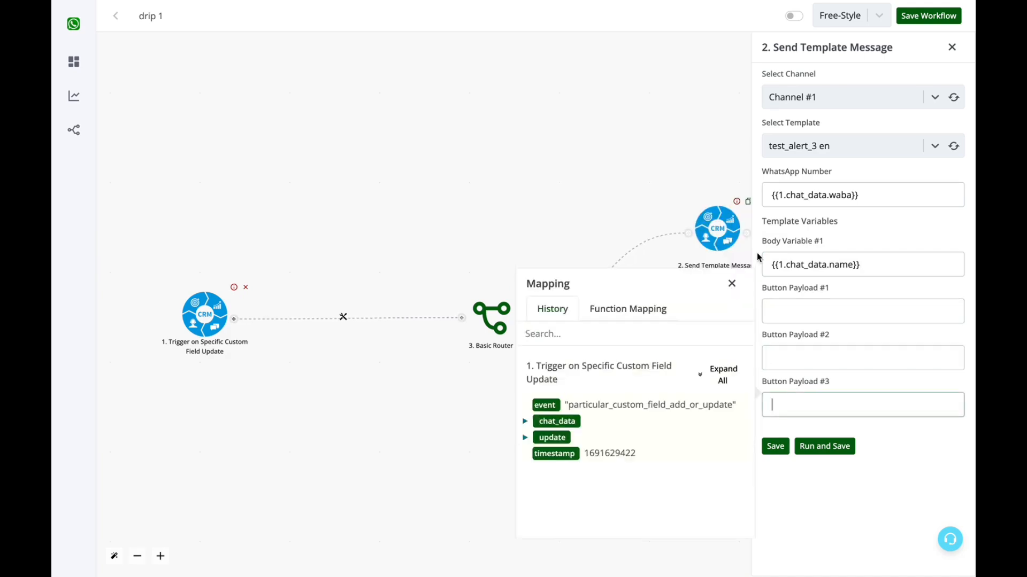
{"action": "left_click", "coordinate": [732, 283]}
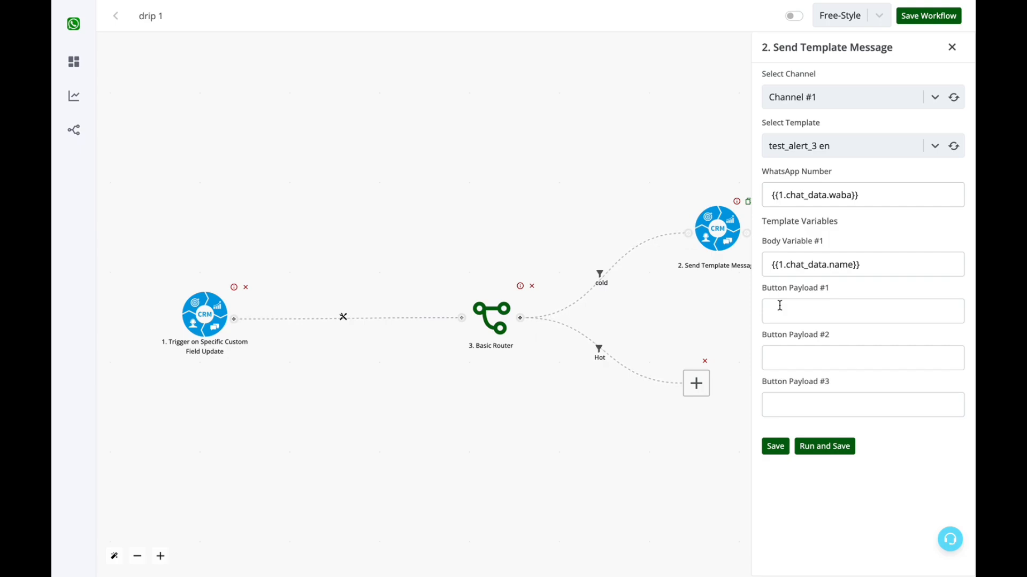
{"action": "left_click", "coordinate": [770, 290]}
{"action": "left_click_drag", "start_coordinate": [772, 293], "coordinate": [834, 293]}
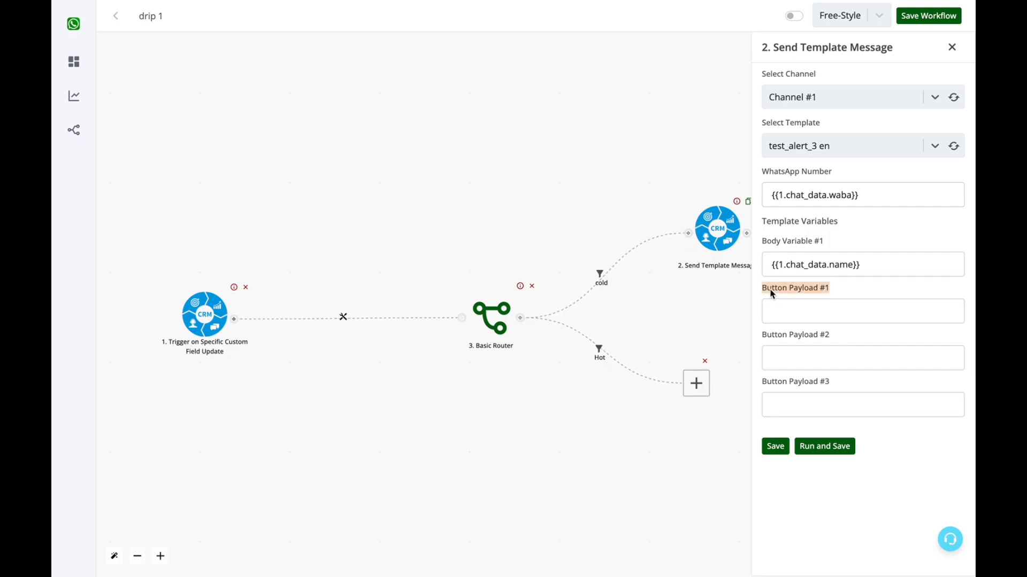
{"action": "left_click", "coordinate": [878, 262]}
{"action": "left_click", "coordinate": [774, 447]}
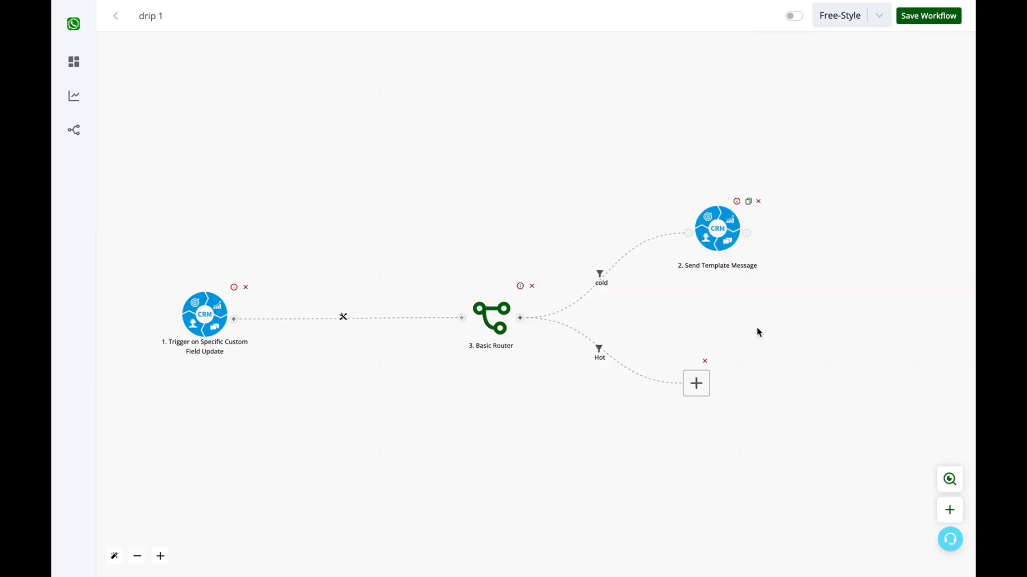
Add a node after the cold branch's Send Template Message action and assign the Time Delay (Relative) action to it
{"action": "left_click", "coordinate": [745, 234]}
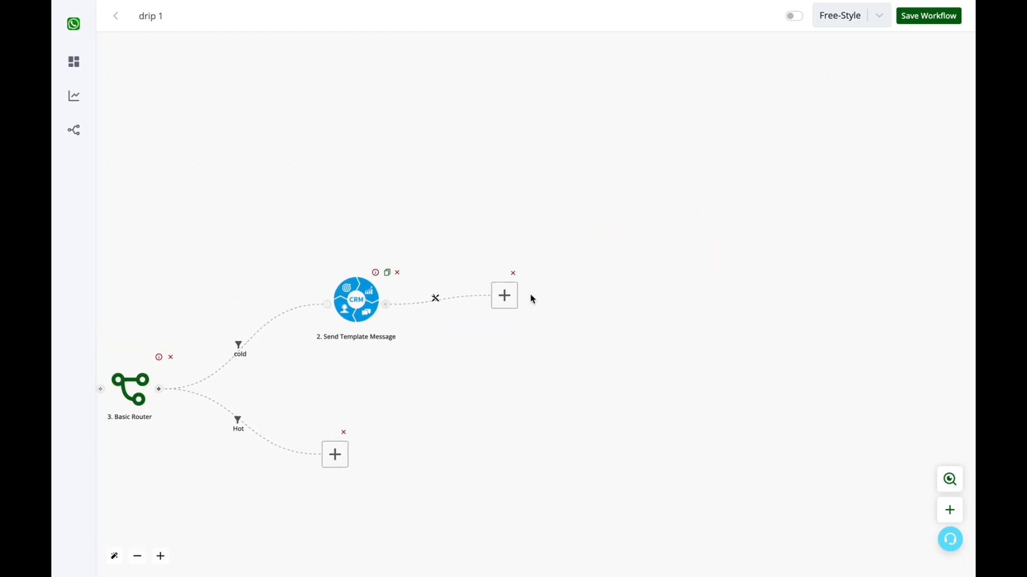
{"action": "left_click", "coordinate": [501, 291]}
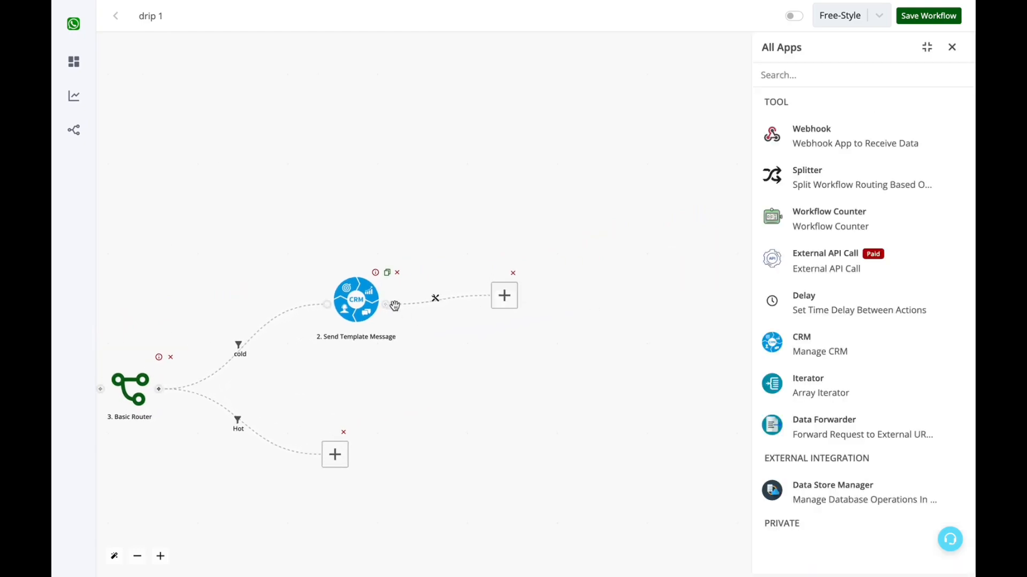
{"action": "left_click", "coordinate": [814, 315]}
{"action": "left_click", "coordinate": [824, 133]}
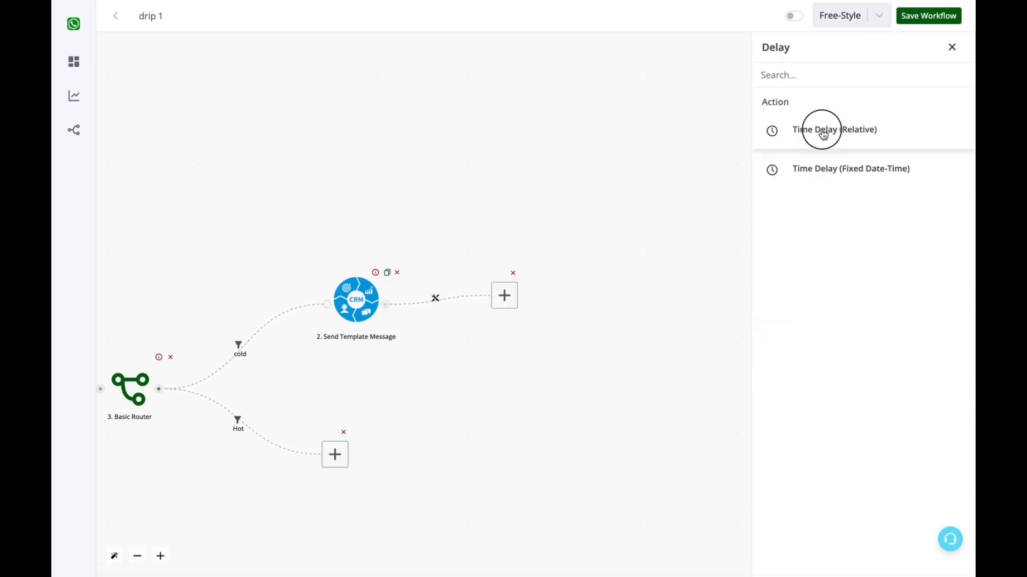
Set the relative time delay to unit Day with a time period of 3, and save it
{"action": "left_click", "coordinate": [818, 106]}
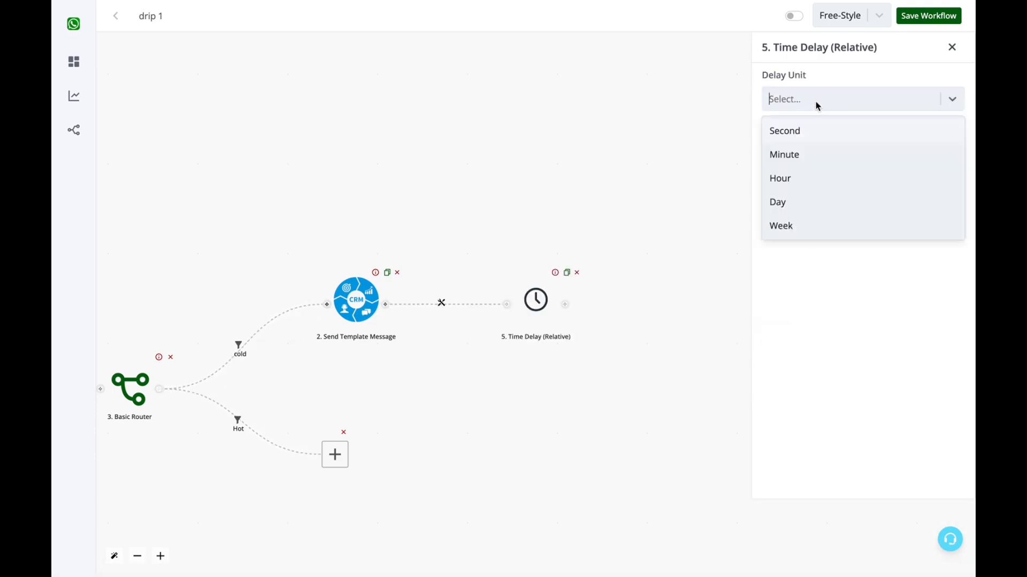
{"action": "left_click", "coordinate": [790, 198]}
{"action": "left_click", "coordinate": [819, 147]}
{"action": "type", "text": "3"}
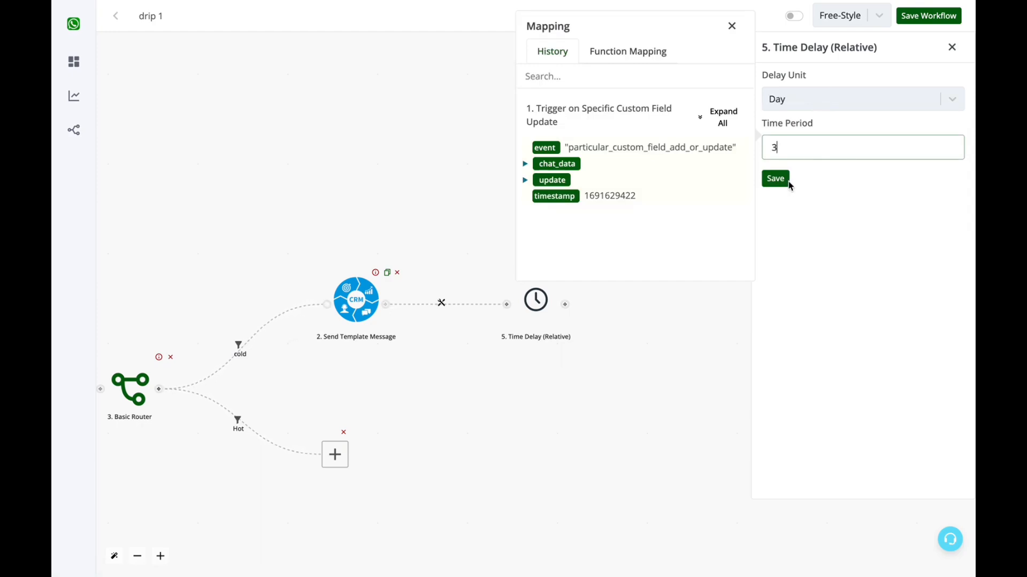
{"action": "left_click", "coordinate": [776, 179]}
Add a node after the time delay and assign the CRM action Send Template Message to it
{"action": "left_click", "coordinate": [567, 305]}
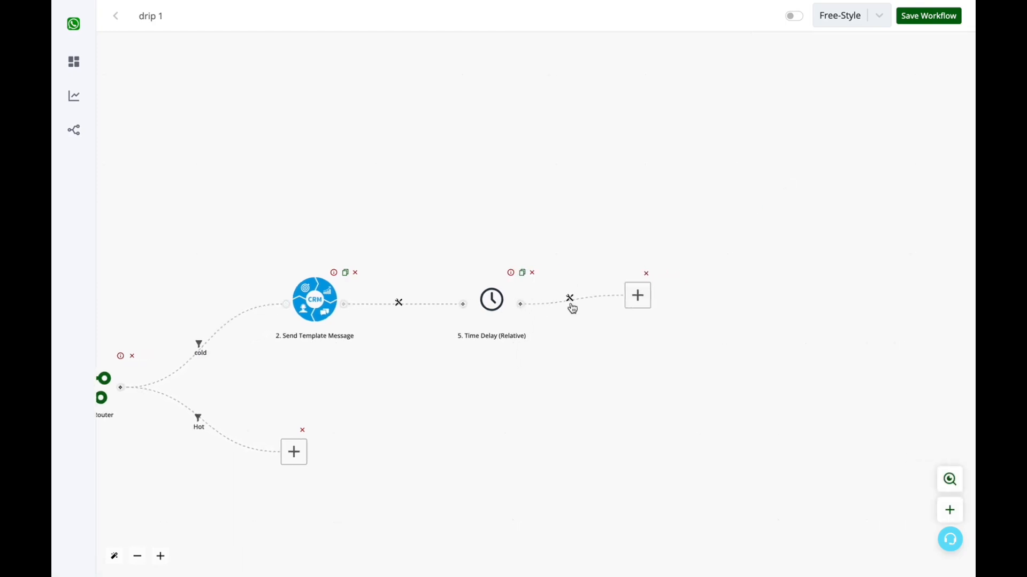
{"action": "left_click", "coordinate": [505, 296]}
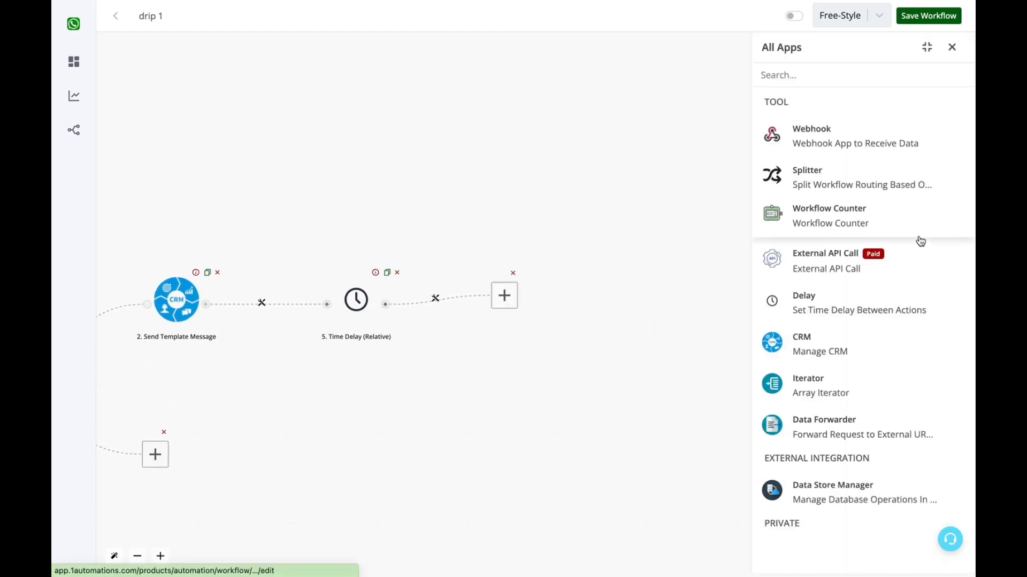
{"action": "left_click", "coordinate": [845, 344]}
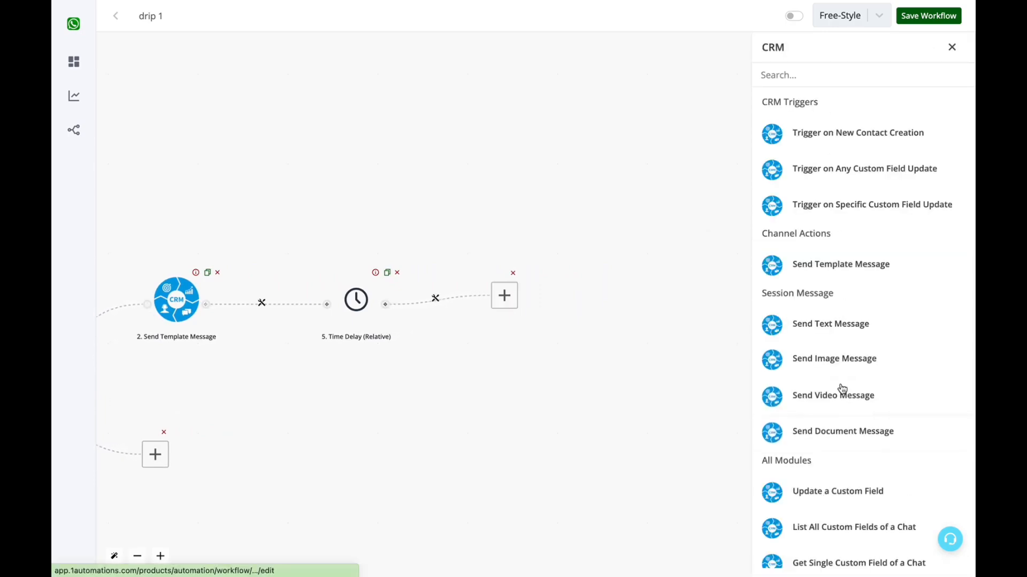
{"action": "left_click", "coordinate": [839, 268]}
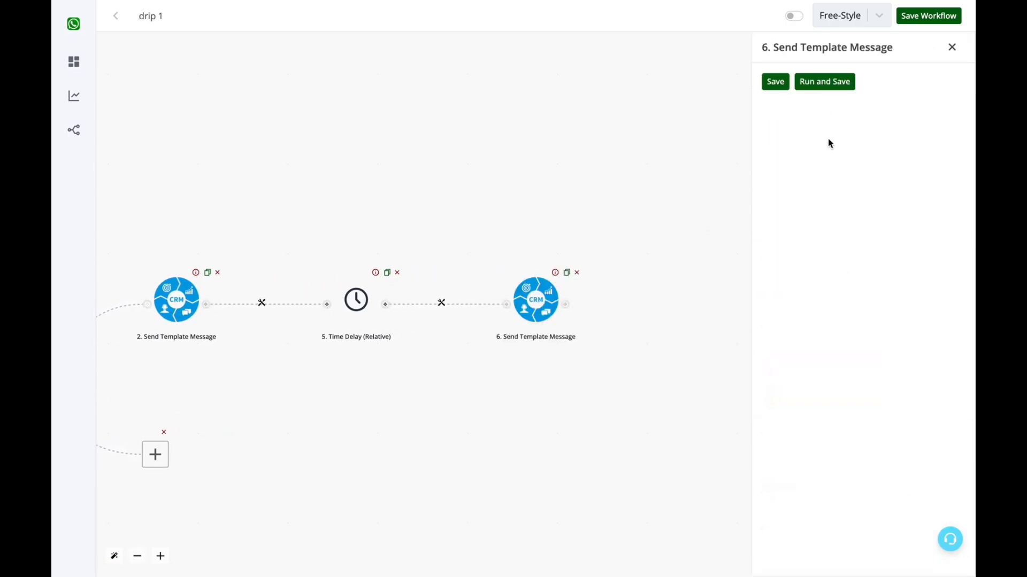
Select Channel #1 and the test_alert_2 en template for the Send Template Message action after the delay
{"action": "left_click", "coordinate": [940, 100]}
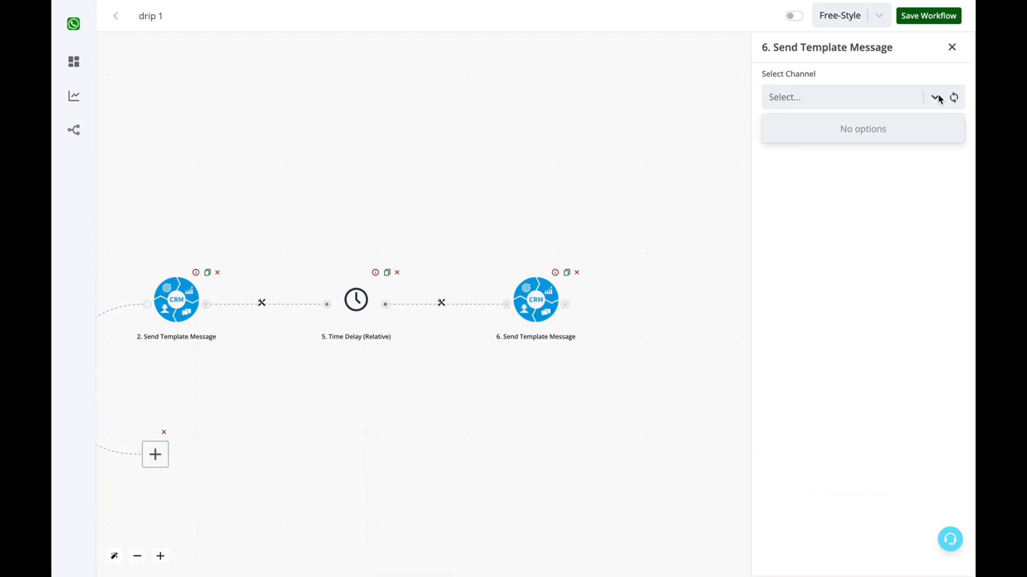
{"action": "left_click", "coordinate": [890, 133]}
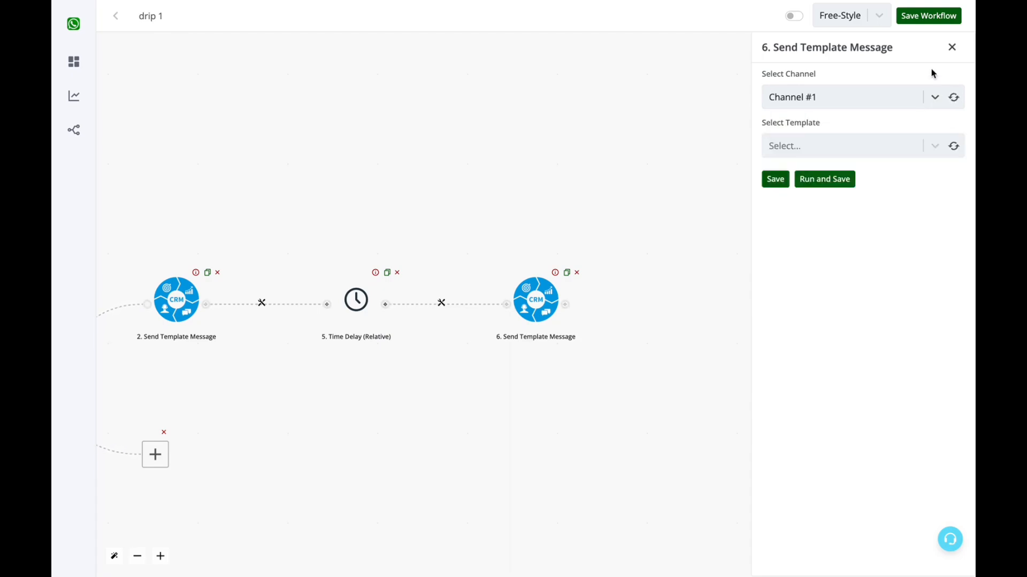
{"action": "left_click", "coordinate": [957, 150]}
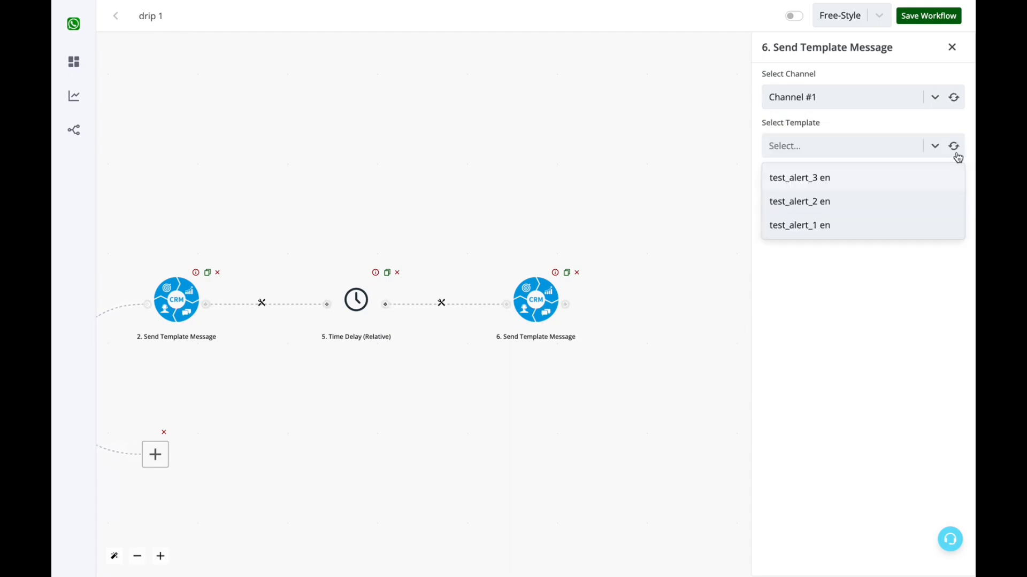
{"action": "left_click", "coordinate": [855, 206]}
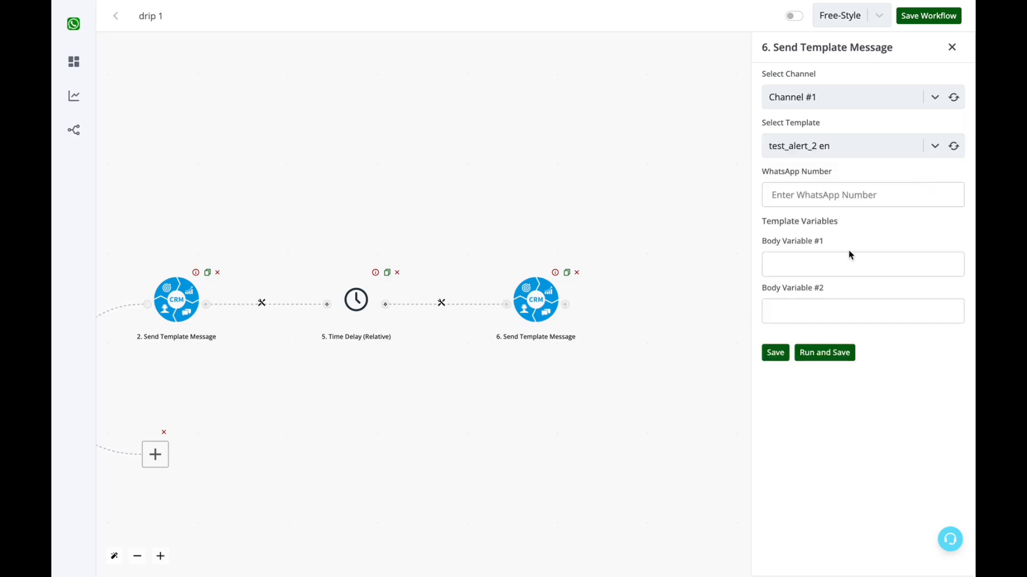
Map the WhatsApp Number of the second cold-branch Send Template Message to the trigger's chat_data waba value
{"action": "left_click", "coordinate": [794, 259]}
{"action": "left_click", "coordinate": [794, 318]}
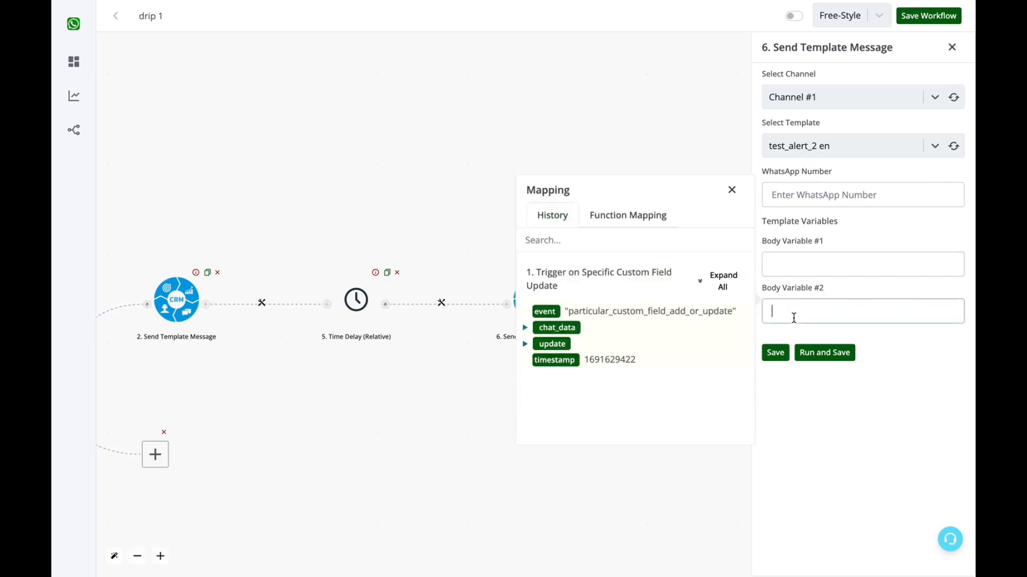
{"action": "left_click", "coordinate": [880, 245]}
{"action": "left_click", "coordinate": [827, 200]}
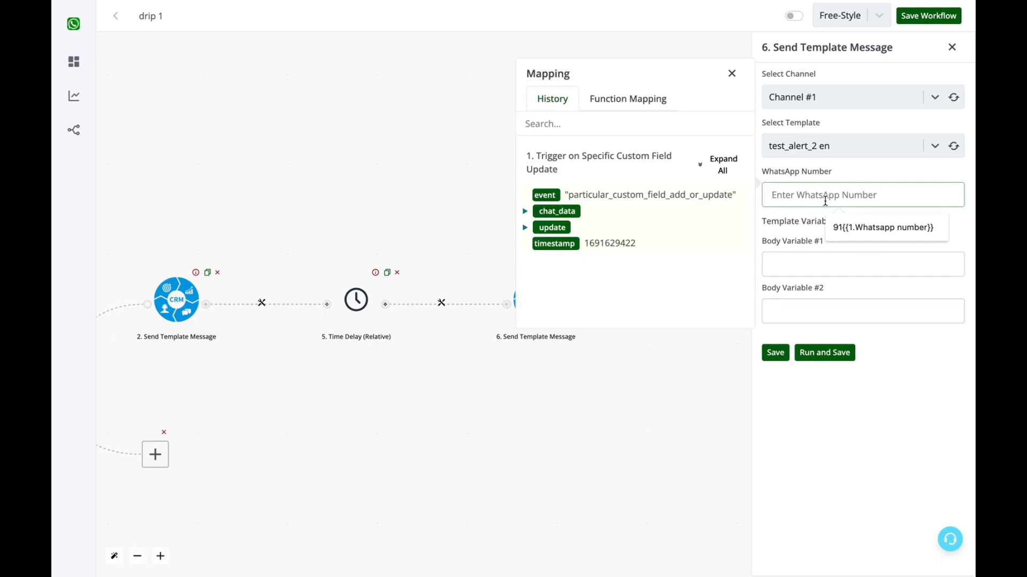
{"action": "left_click", "coordinate": [723, 166]}
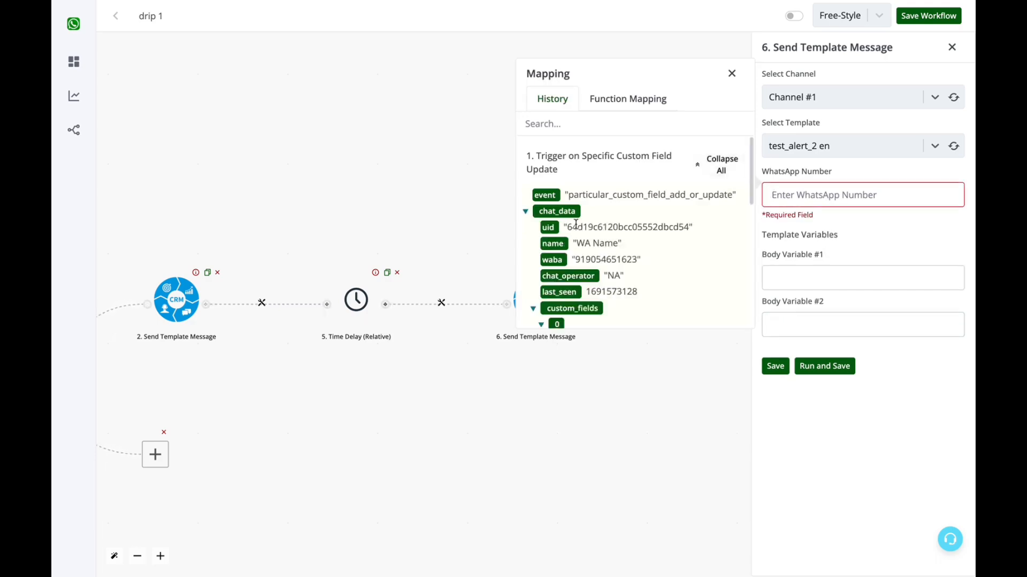
{"action": "left_click", "coordinate": [554, 260]}
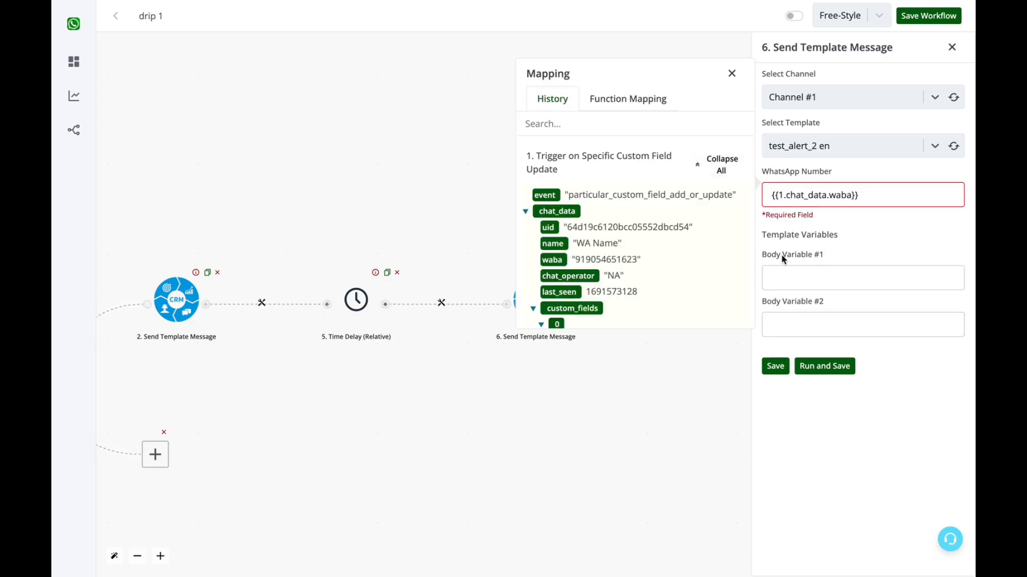
Enter "Sir / Mam" as Body Variable #1 of the template message
{"action": "left_click", "coordinate": [790, 273]}
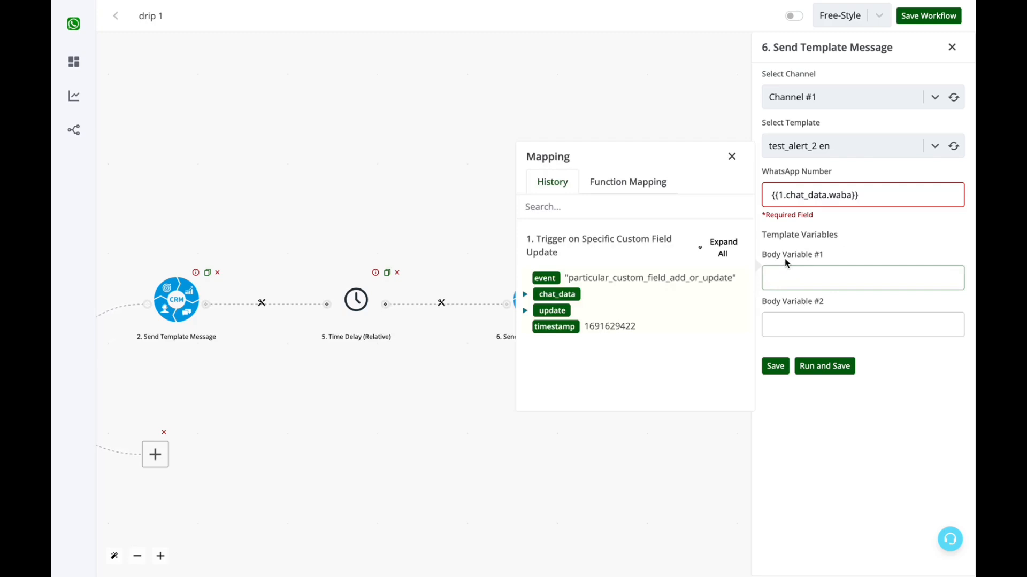
{"action": "left_click", "coordinate": [722, 247]}
{"action": "scroll", "coordinate": [631, 320], "scroll_direction": "down", "scroll_amount": 2}
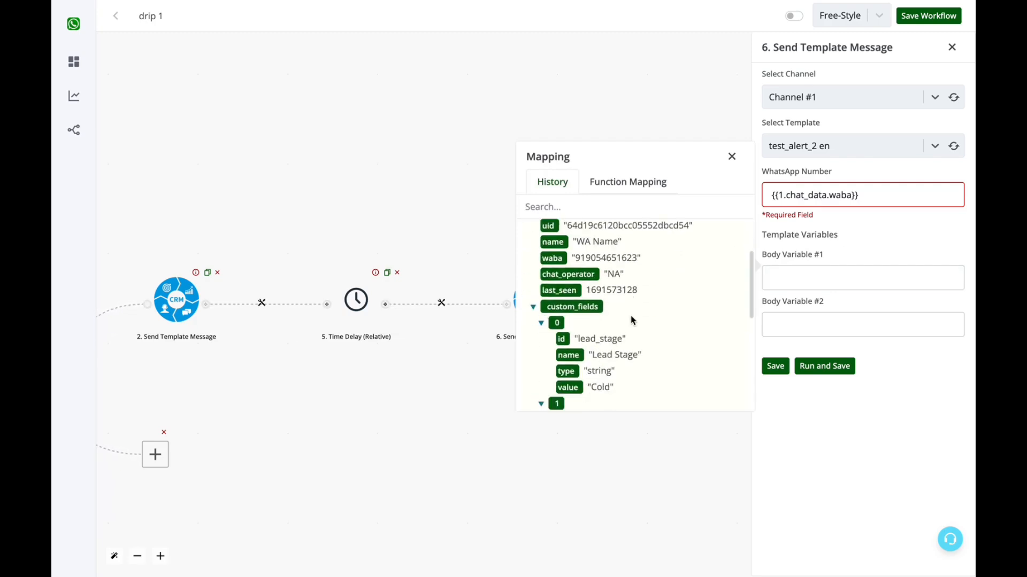
{"action": "left_click", "coordinate": [803, 269]}
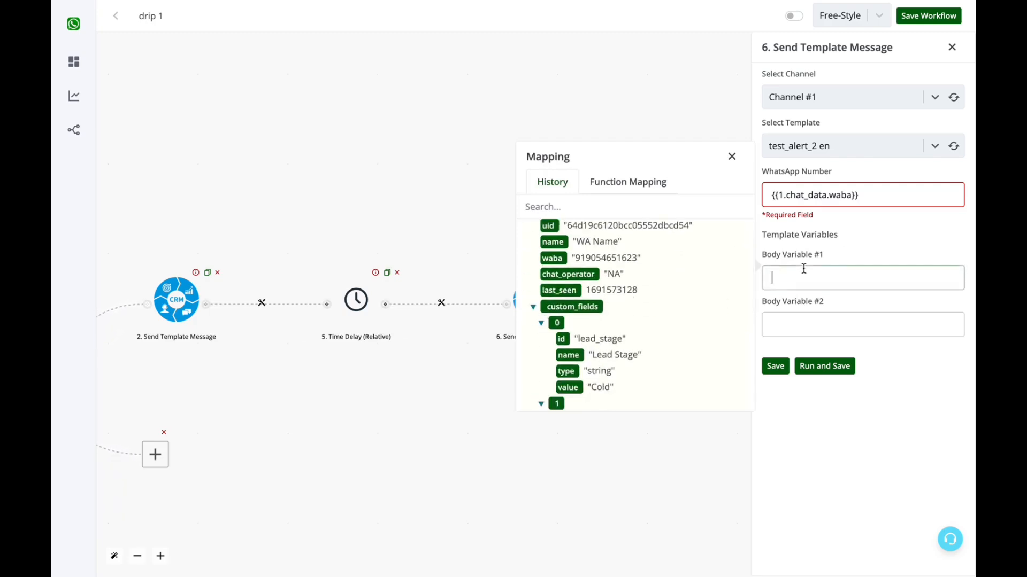
{"action": "type", "text": "Sir / Mam"}
Map Body Variable #2 to the value of the trigger's category custom field, and save the Send Template Message action
{"action": "left_click", "coordinate": [807, 324]}
{"action": "left_click", "coordinate": [730, 294]}
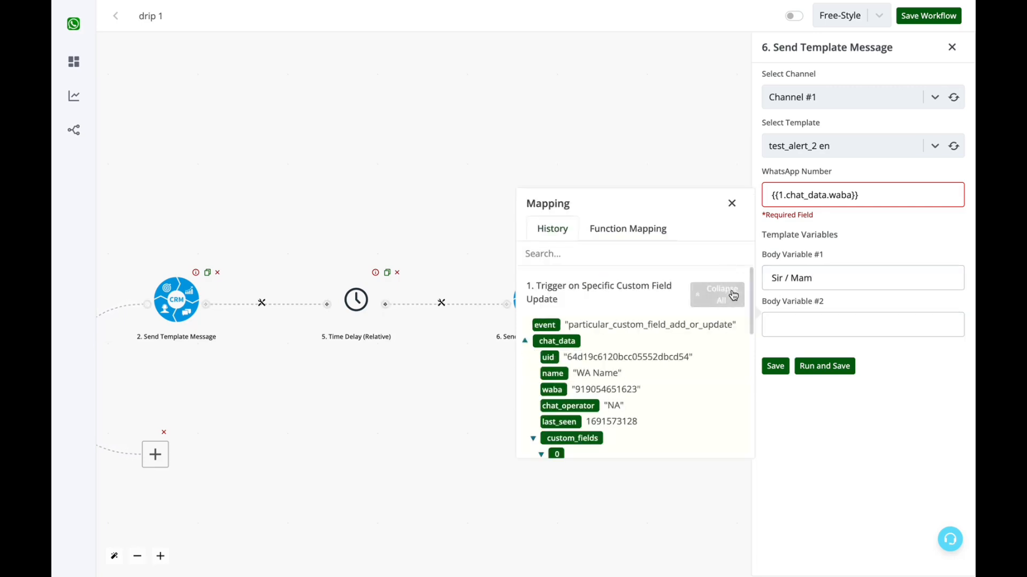
{"action": "scroll", "coordinate": [639, 373], "scroll_direction": "down", "scroll_amount": 4}
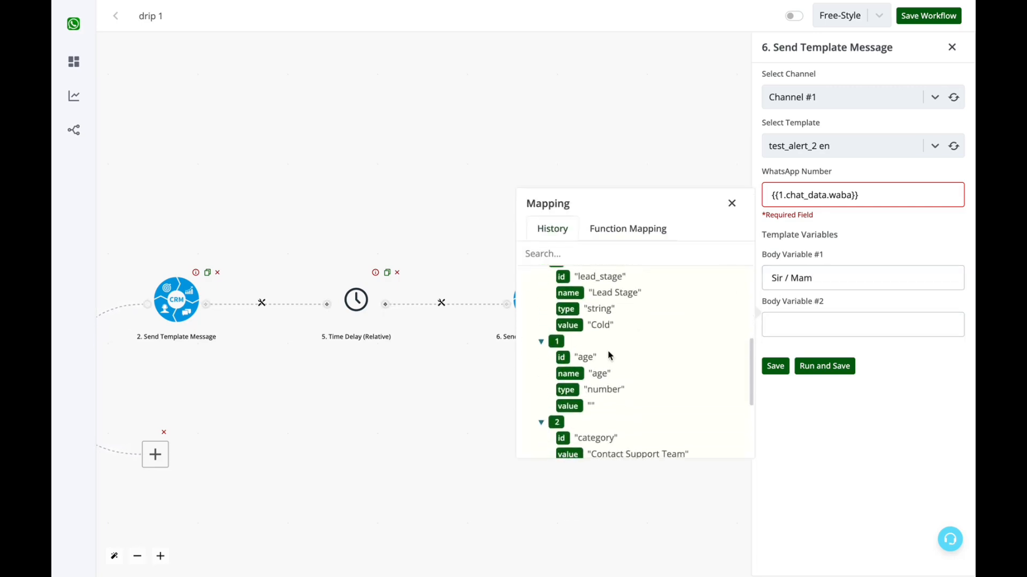
{"action": "scroll", "coordinate": [609, 364], "scroll_direction": "down", "scroll_amount": 3}
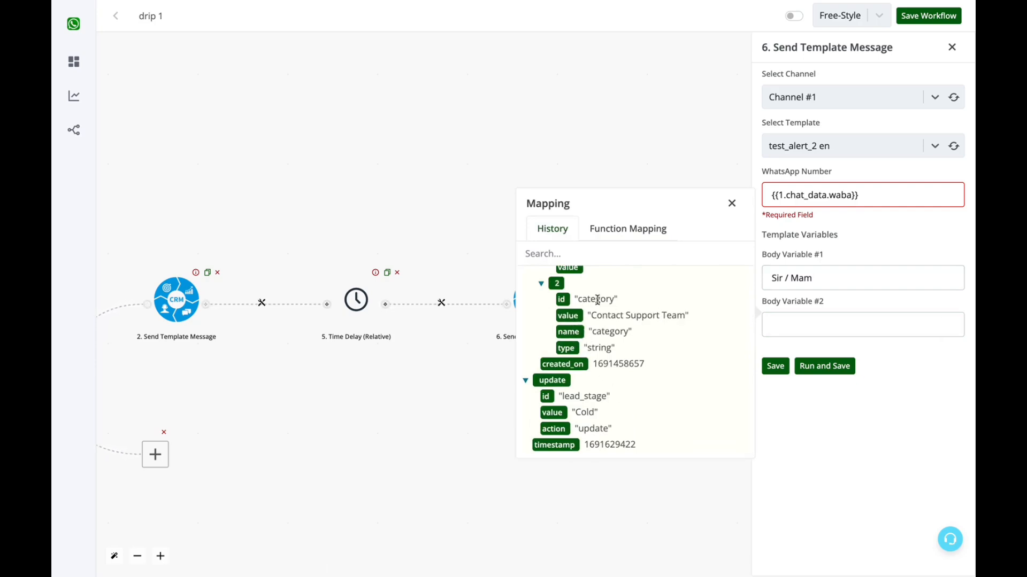
{"action": "left_click", "coordinate": [587, 320]}
{"action": "left_click", "coordinate": [732, 203]}
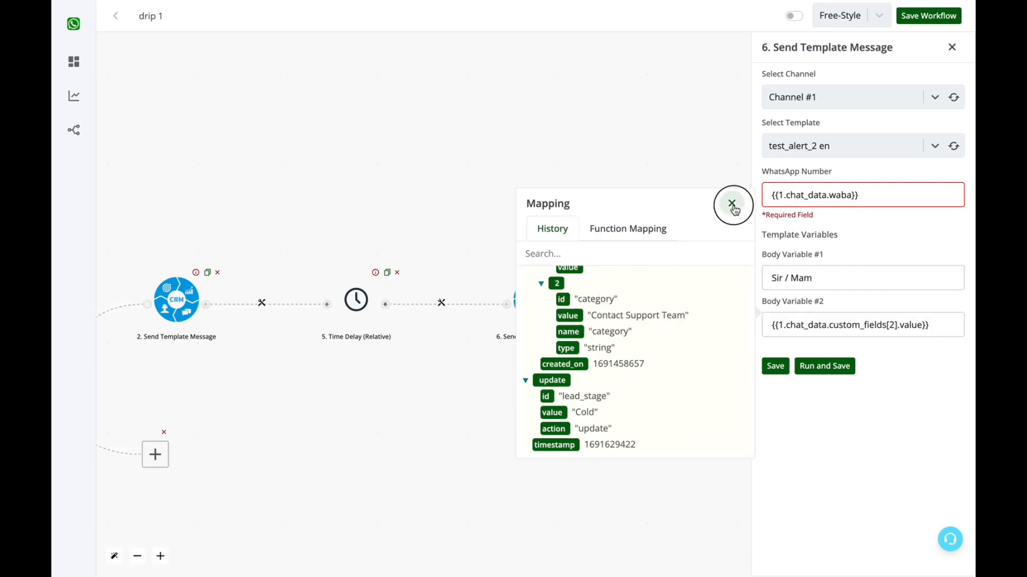
{"action": "left_click", "coordinate": [775, 367]}
{"action": "left_click", "coordinate": [722, 312]}
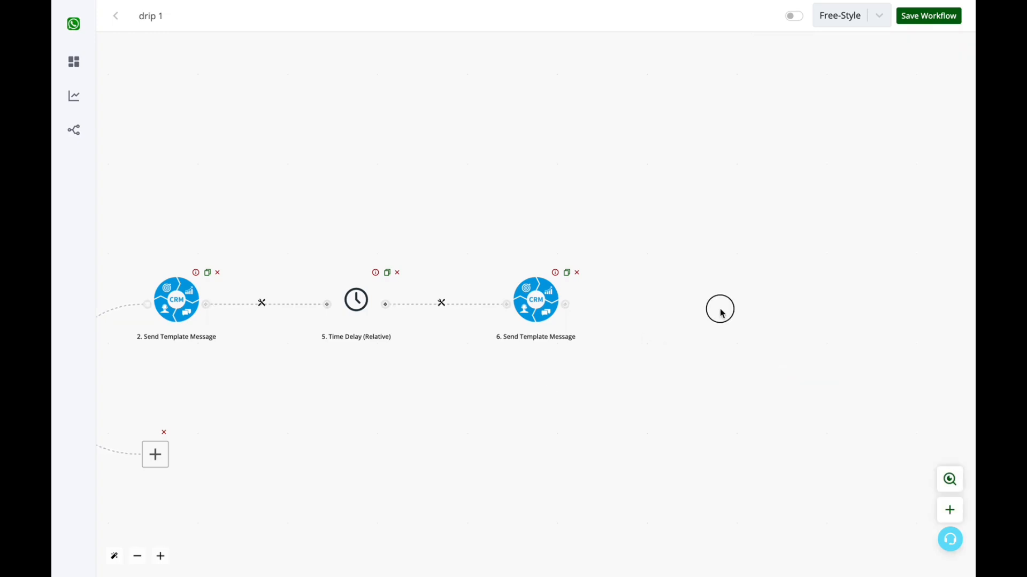
Add a node after the cold branch's second Send Template Message and assign the Time Delay (Relative) action to it
{"action": "left_click", "coordinate": [585, 301]}
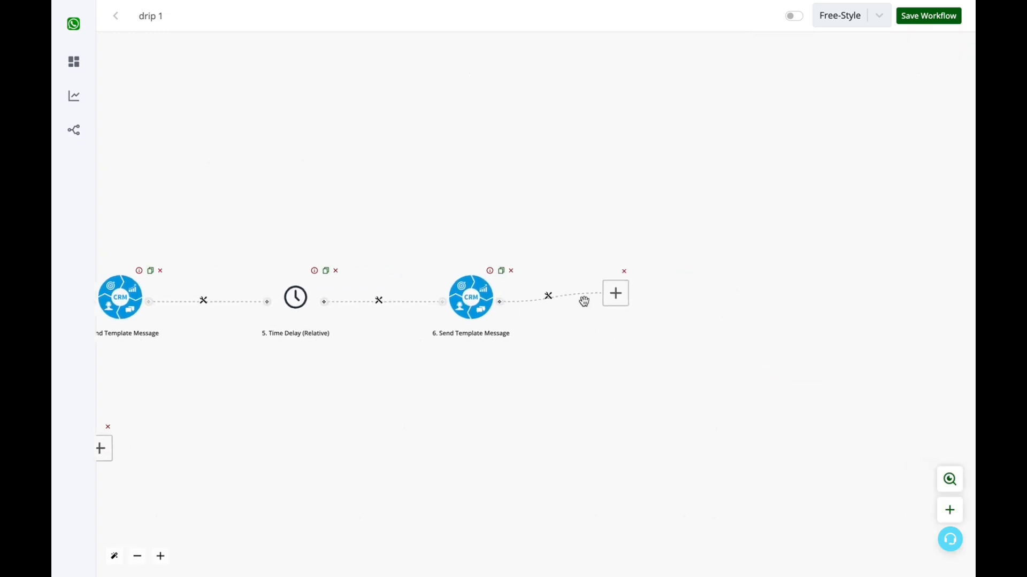
{"action": "left_click", "coordinate": [504, 295]}
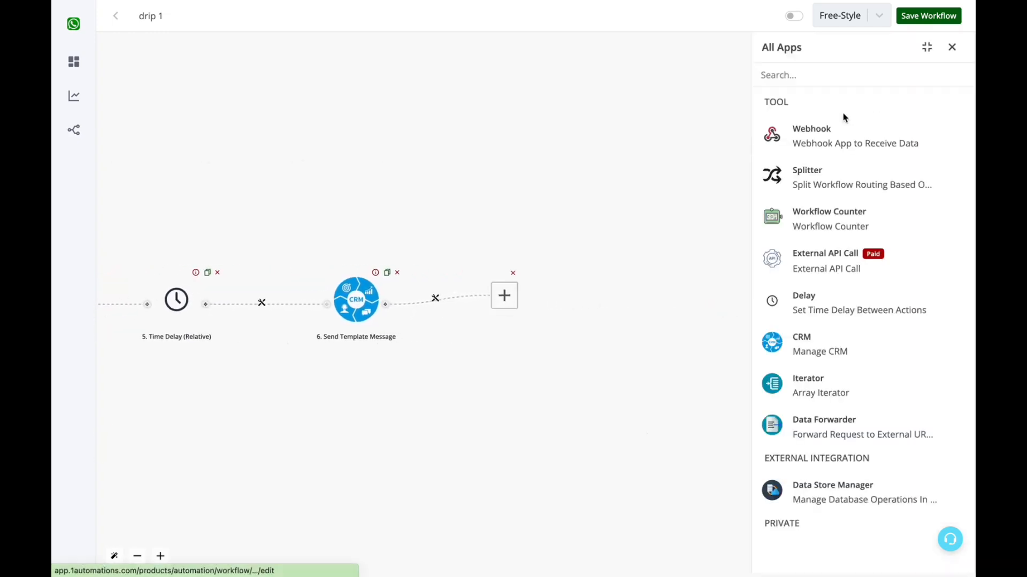
{"action": "left_click", "coordinate": [829, 297]}
{"action": "left_click", "coordinate": [838, 127]}
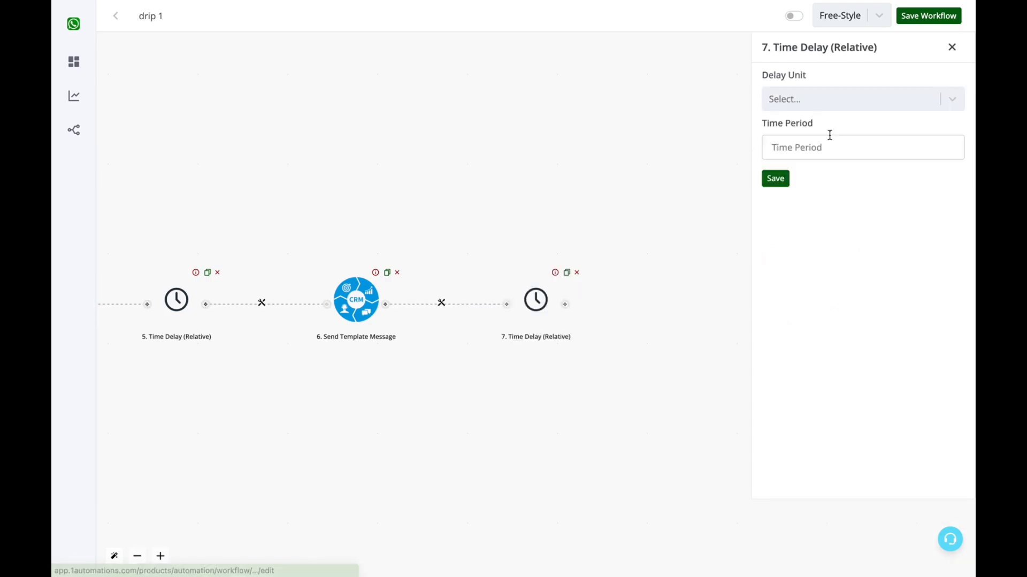
Set the second time delay's unit to Day with a time period of 1, and save it
{"action": "left_click", "coordinate": [833, 105]}
{"action": "left_click", "coordinate": [829, 212]}
{"action": "left_click", "coordinate": [825, 146]}
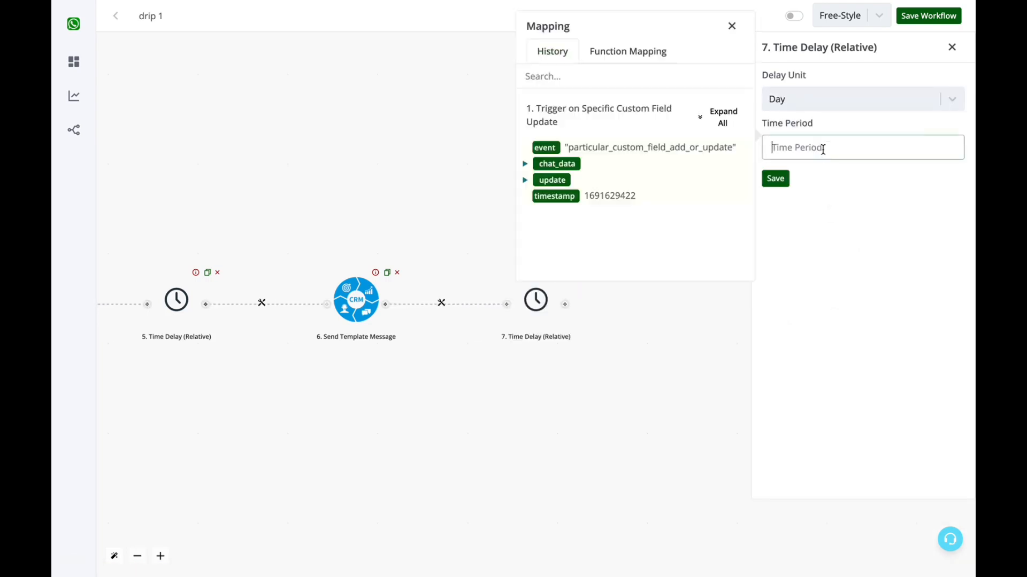
{"action": "type", "text": "1"}
{"action": "left_click", "coordinate": [782, 178]}
Review the workflow from the custom field trigger and router through the cold branch's template messages and time delays
{"action": "left_click_drag", "start_coordinate": [624, 198], "coordinate": [906, 196]}
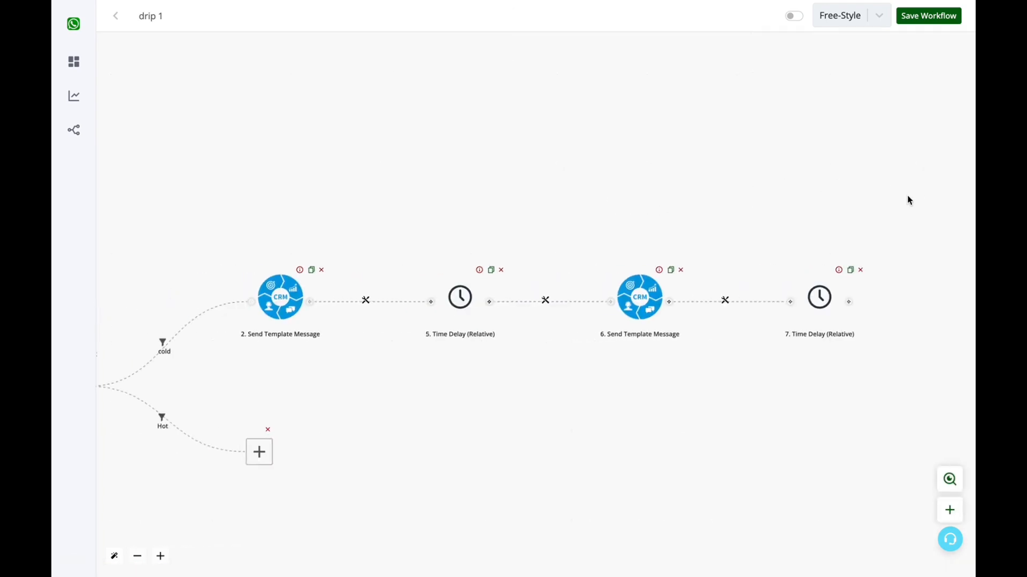
{"action": "left_click_drag", "start_coordinate": [683, 151], "coordinate": [629, 151]}
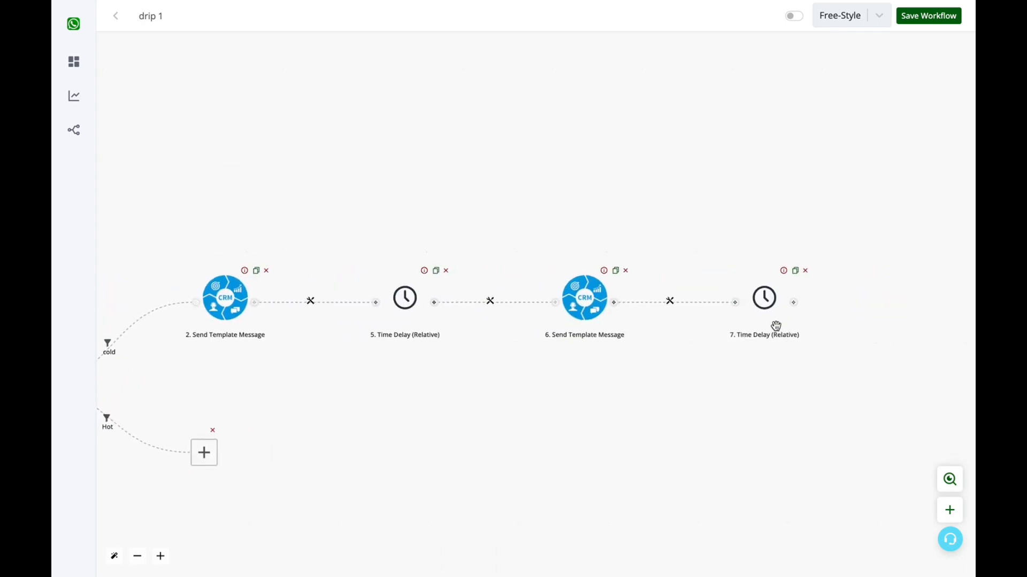
{"action": "left_click_drag", "start_coordinate": [421, 186], "coordinate": [646, 159]}
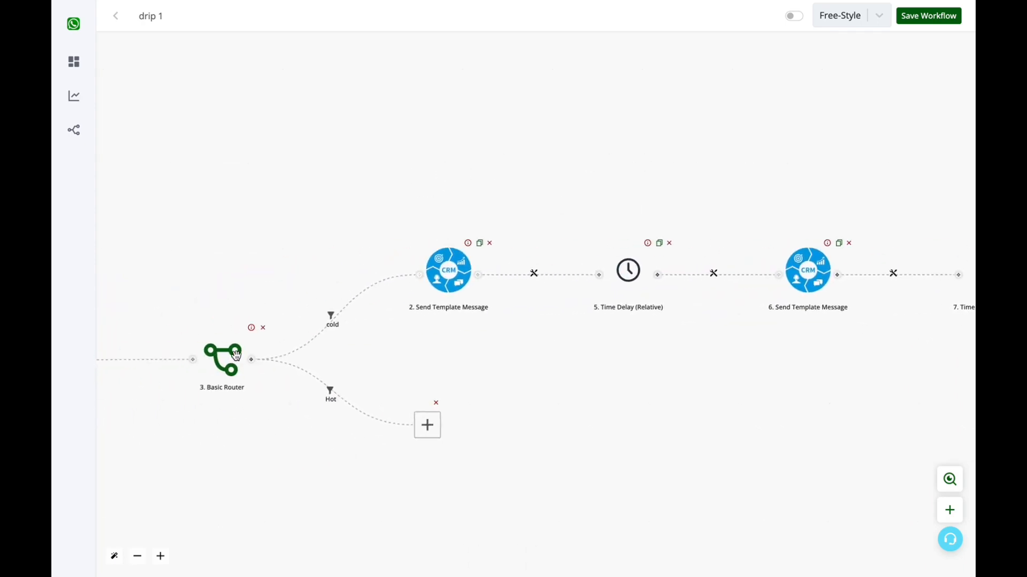
{"action": "left_click_drag", "start_coordinate": [263, 201], "coordinate": [527, 187]}
{"action": "left_click_drag", "start_coordinate": [546, 73], "coordinate": [303, 72]}
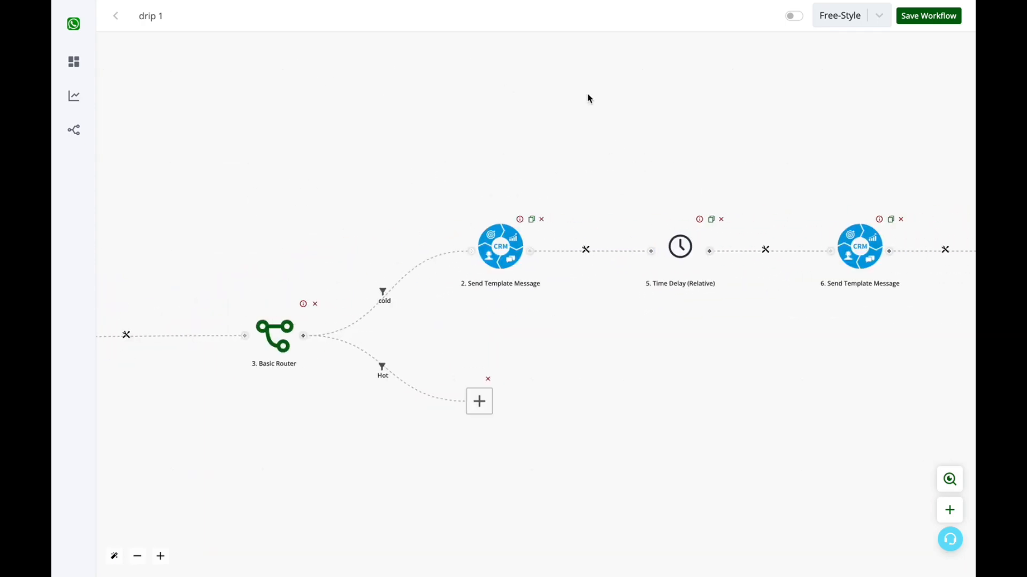
{"action": "left_click_drag", "start_coordinate": [641, 107], "coordinate": [325, 102]}
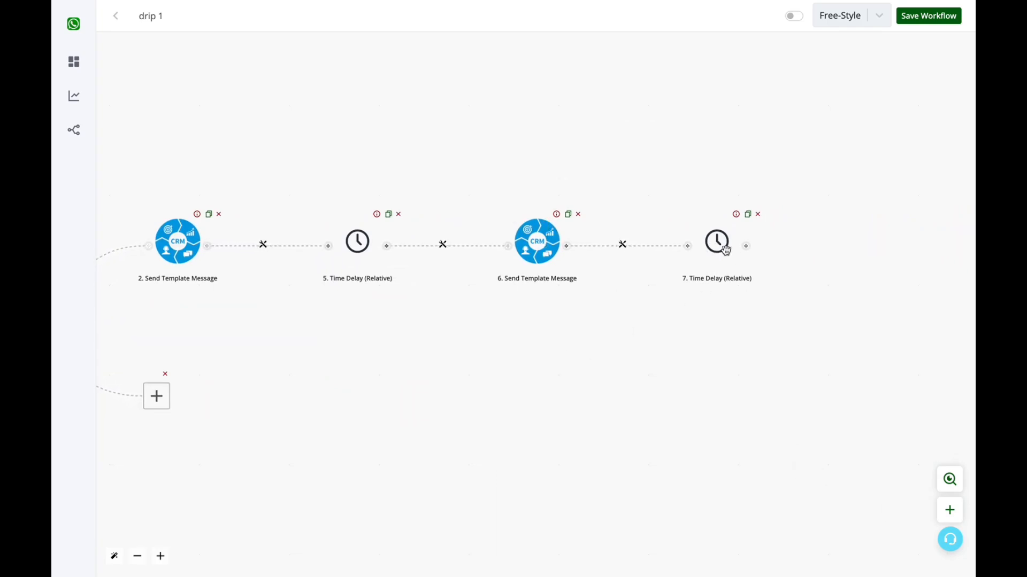
{"action": "left_click_drag", "start_coordinate": [483, 371], "coordinate": [644, 335]}
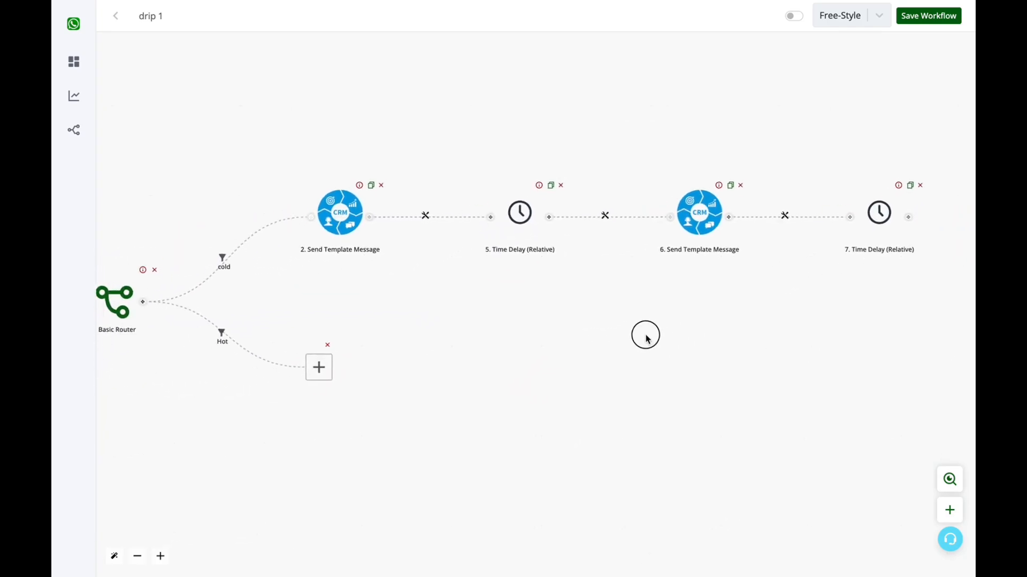
{"action": "left_click_drag", "start_coordinate": [502, 328], "coordinate": [804, 325]}
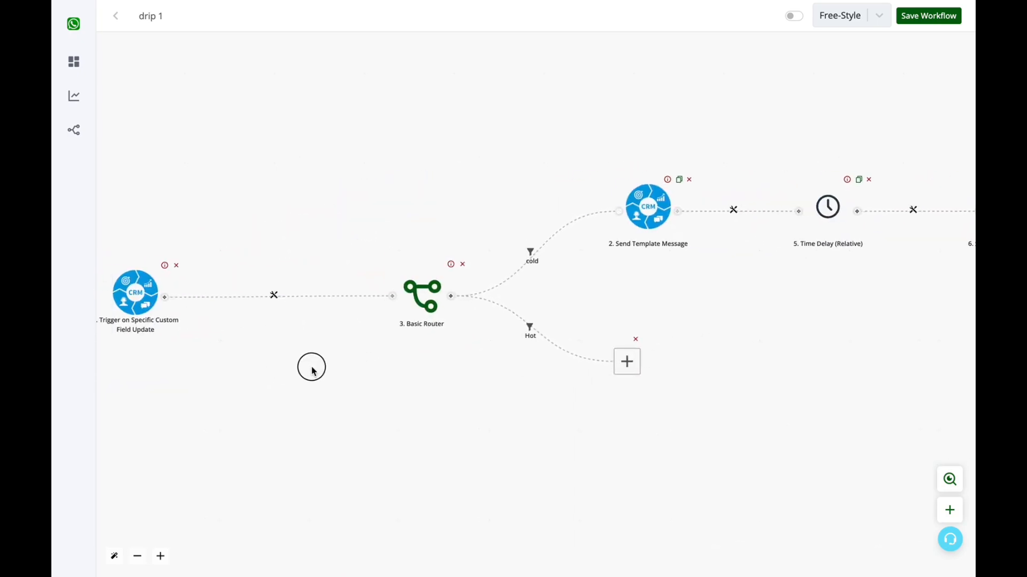
{"action": "left_click_drag", "start_coordinate": [312, 366], "coordinate": [164, 347]}
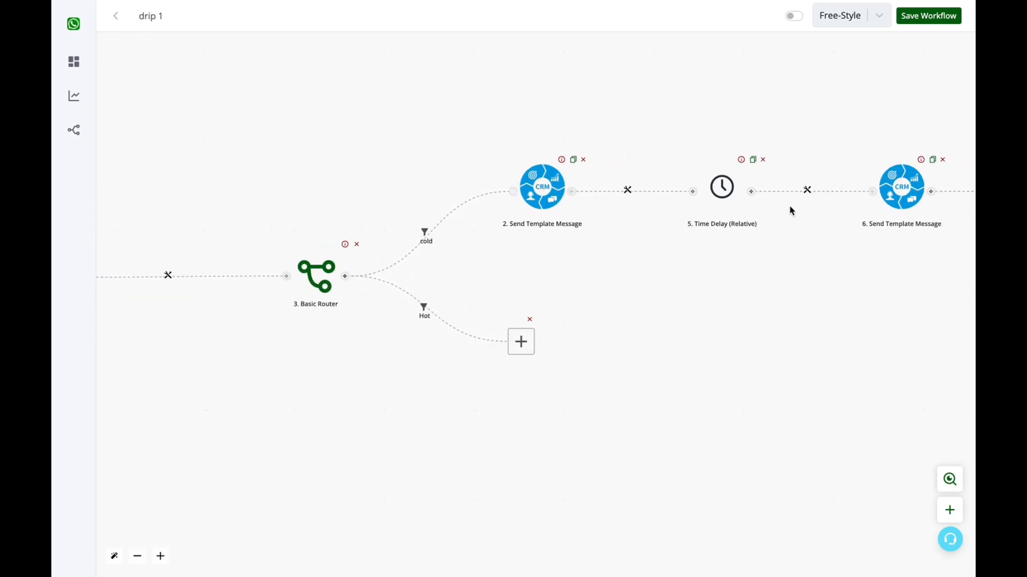
{"action": "left_click_drag", "start_coordinate": [709, 297], "coordinate": [338, 315]}
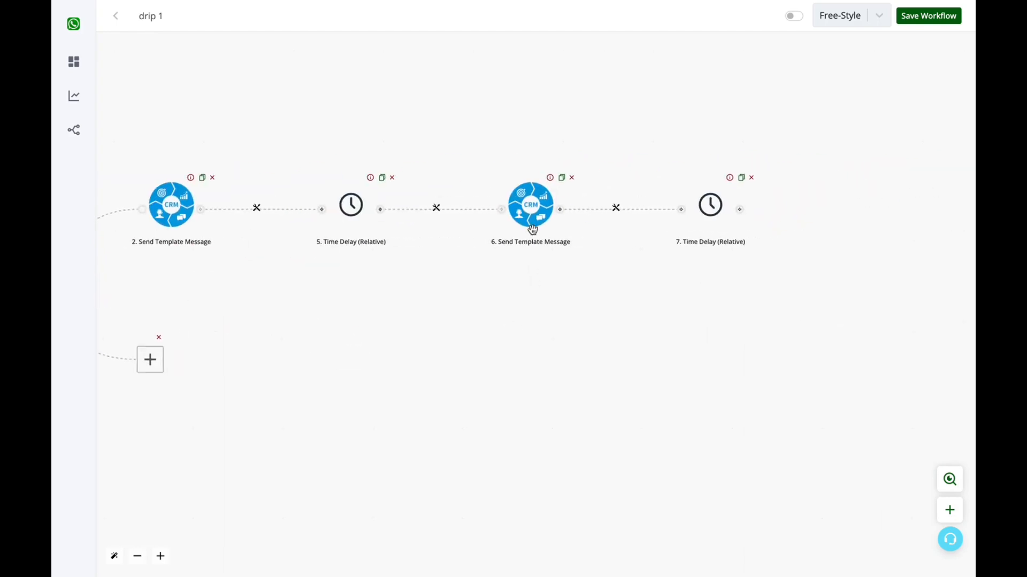
{"action": "left_click_drag", "start_coordinate": [690, 321], "coordinate": [498, 323]}
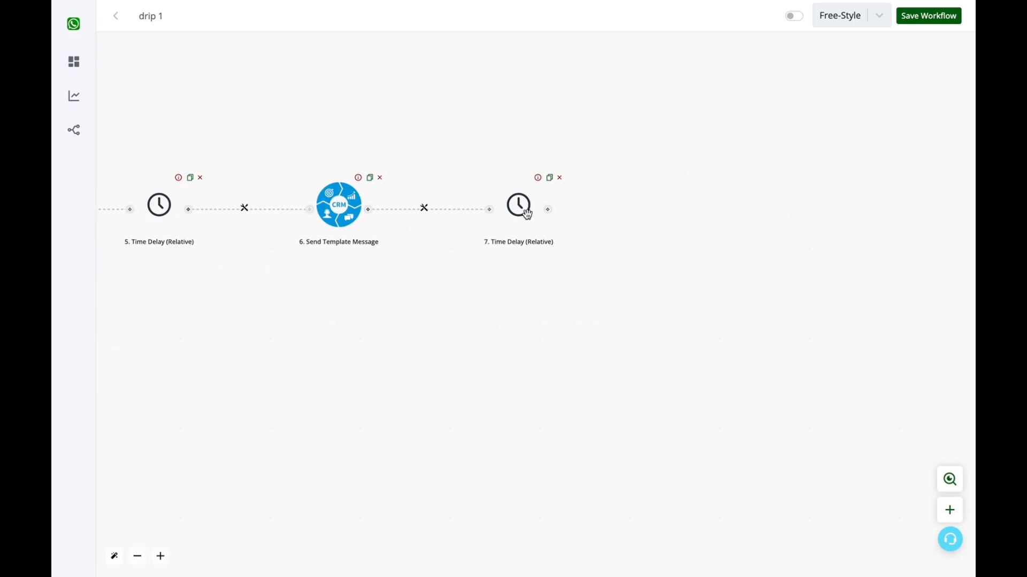
{"action": "left_click_drag", "start_coordinate": [492, 287], "coordinate": [703, 236]}
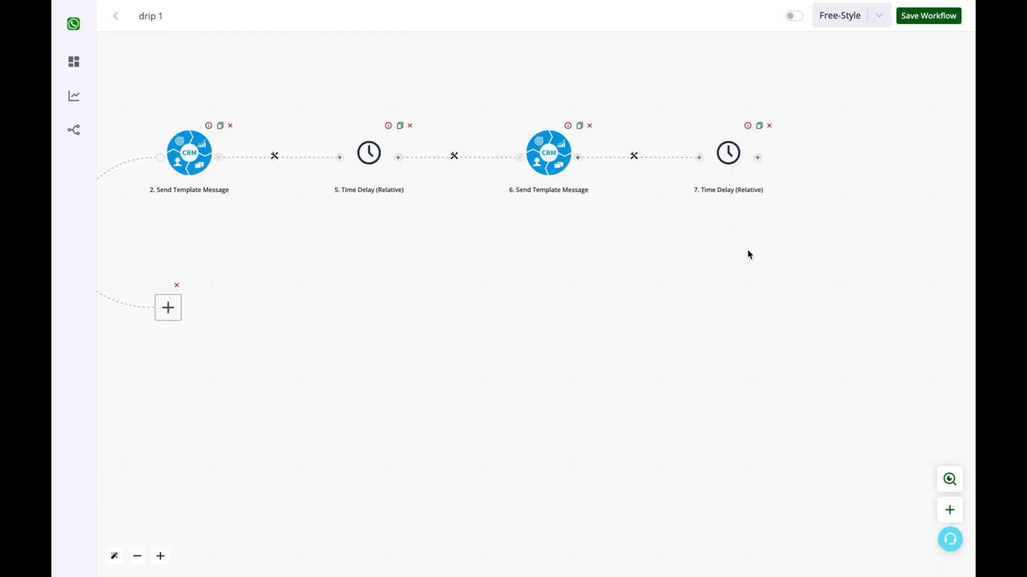
Add an empty node after the cold branch's last time delay, and assign the CRM action Send Template Message to the Hot branch's node
{"action": "left_click", "coordinate": [757, 157]}
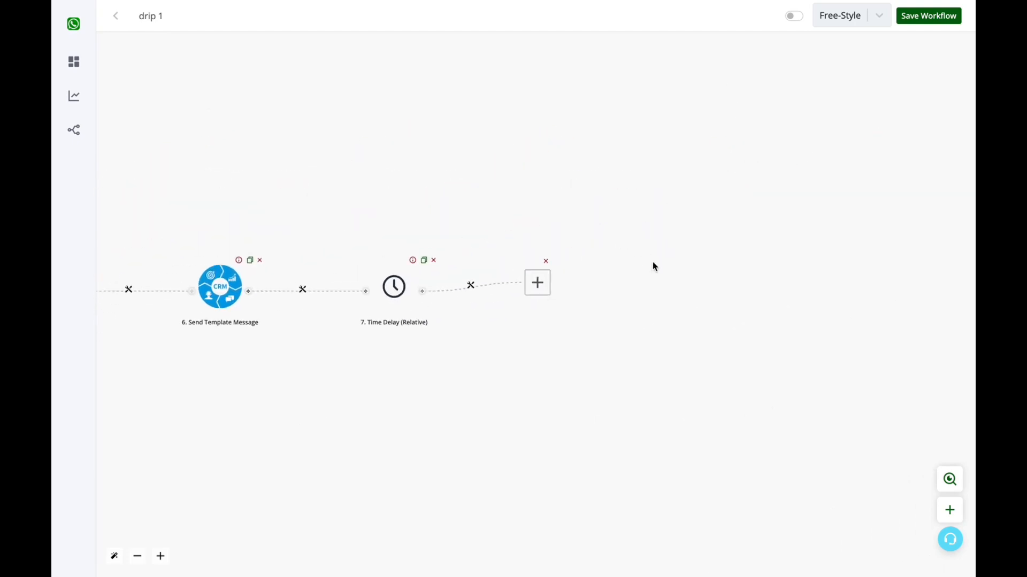
{"action": "left_click_drag", "start_coordinate": [431, 407], "coordinate": [906, 229]}
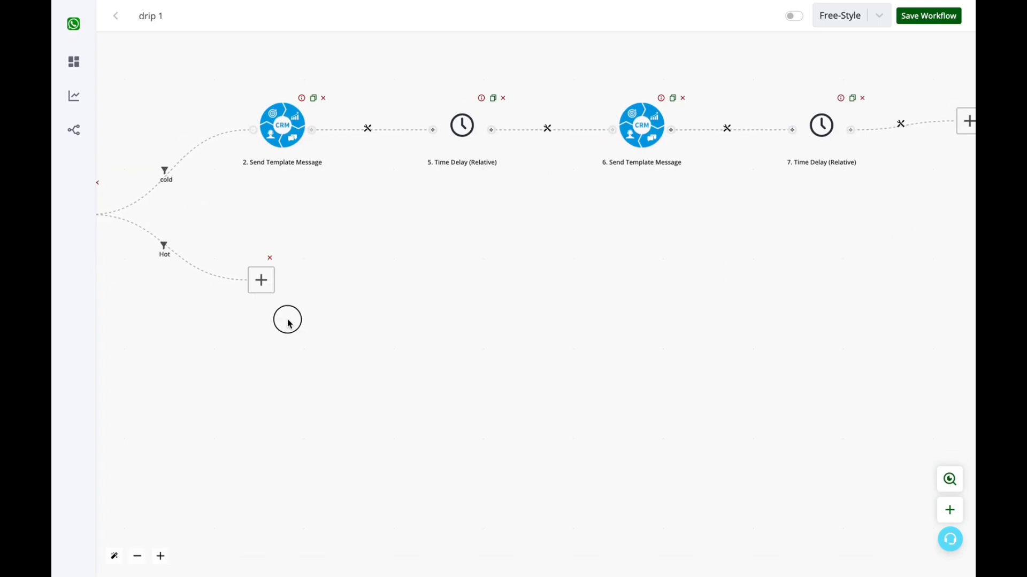
{"action": "left_click", "coordinate": [334, 278]}
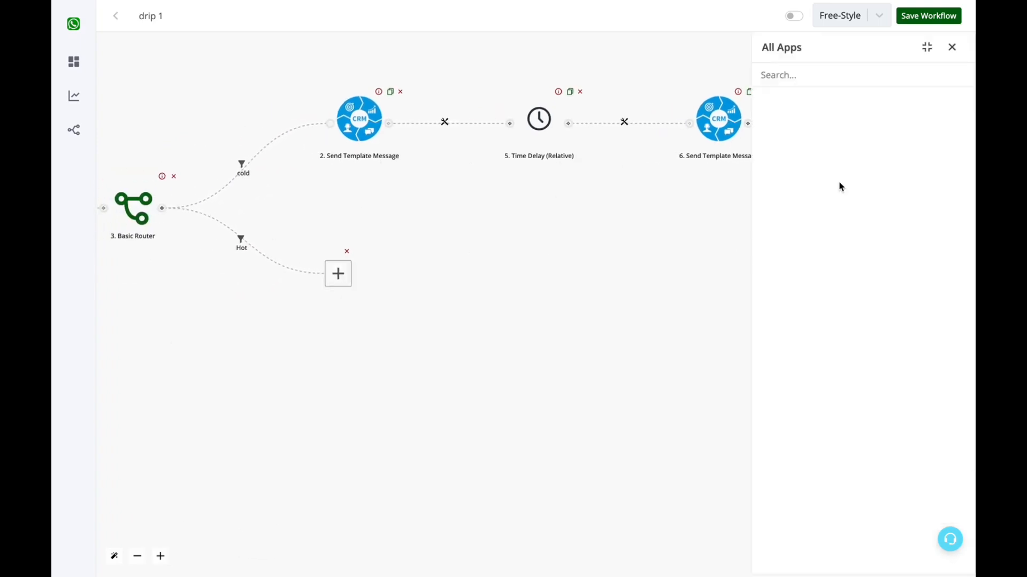
{"action": "left_click", "coordinate": [805, 347]}
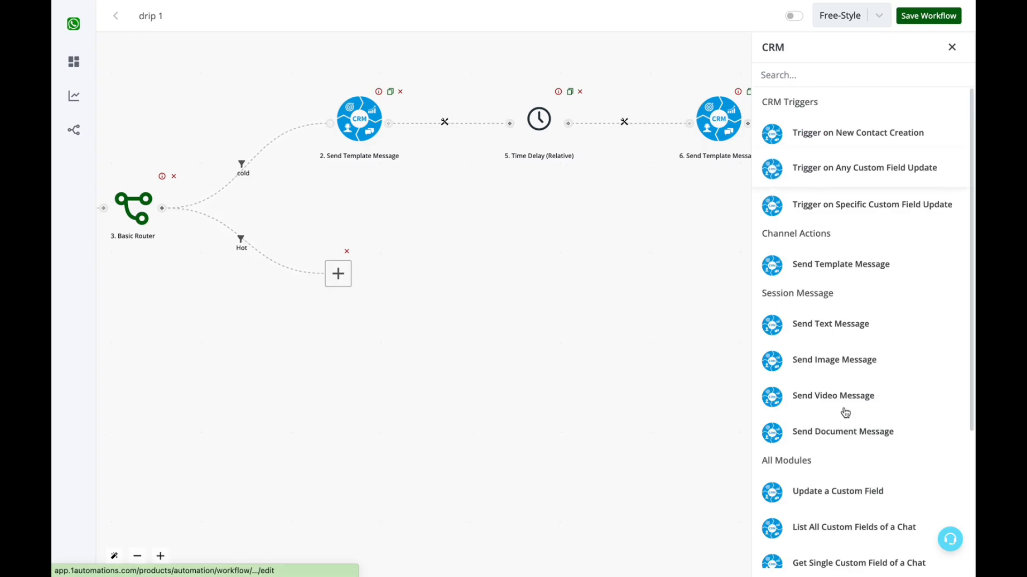
{"action": "left_click", "coordinate": [834, 277]}
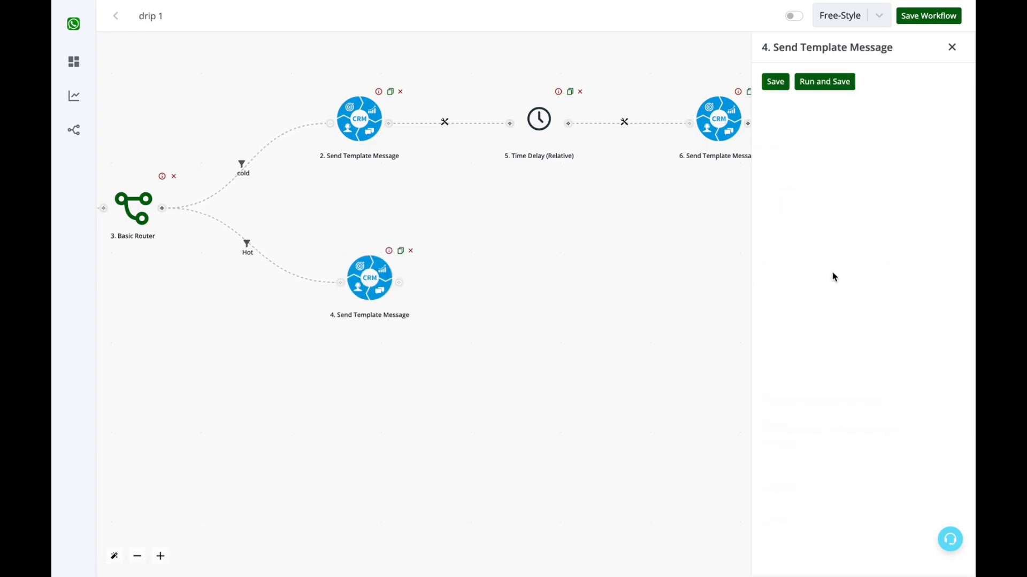
Set the Hot branch's template message to Channel #1 after refreshing the channel list, and select its message template
{"action": "left_click", "coordinate": [959, 102]}
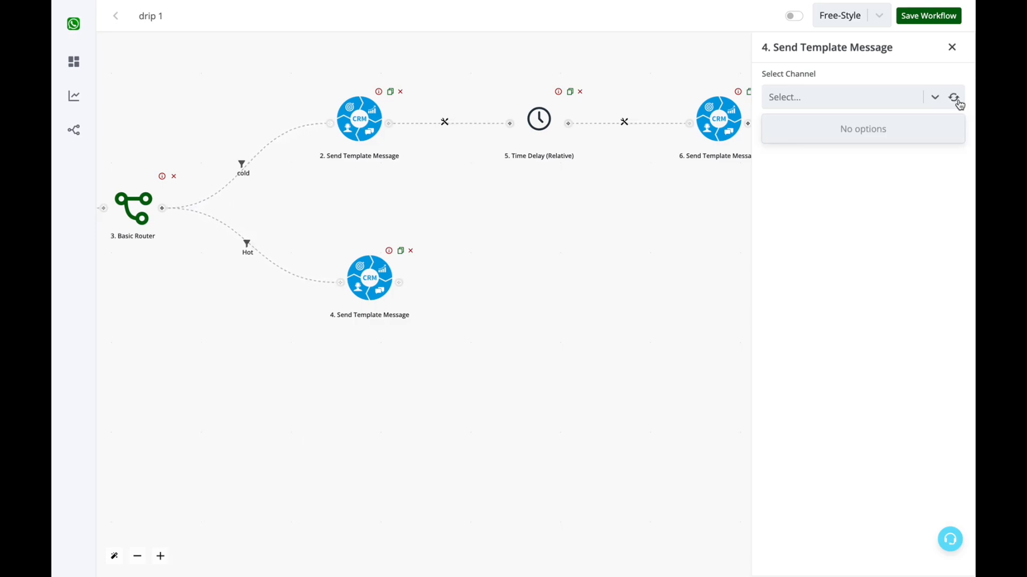
{"action": "left_click", "coordinate": [907, 130]}
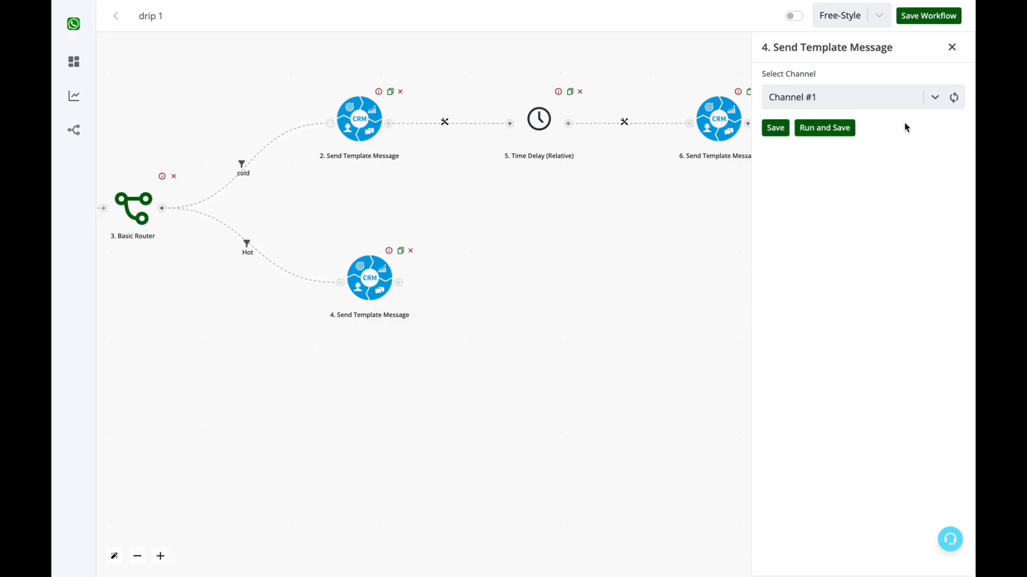
{"action": "left_click", "coordinate": [953, 146]}
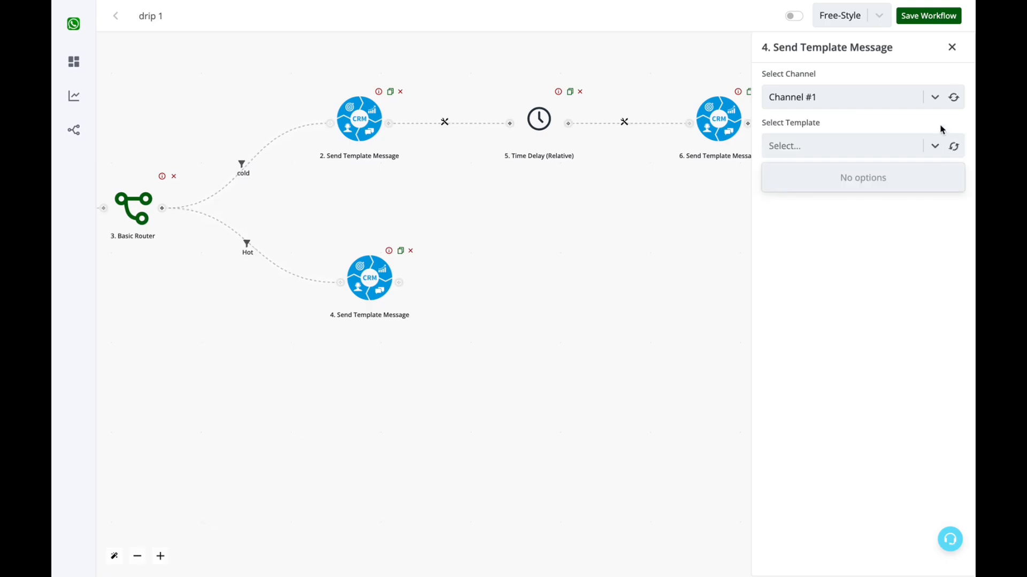
{"action": "left_click", "coordinate": [874, 221]}
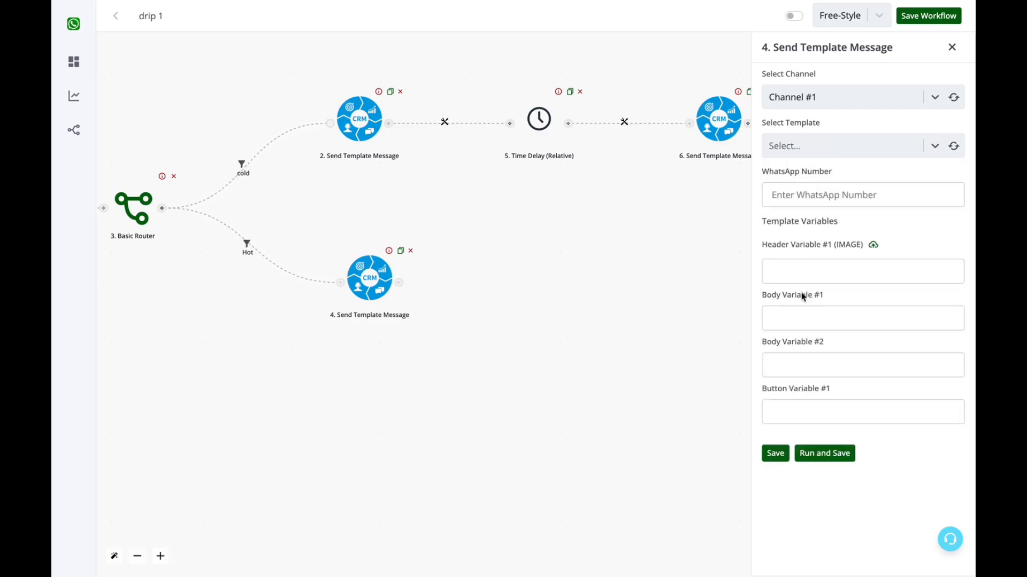
{"action": "left_click", "coordinate": [799, 412]}
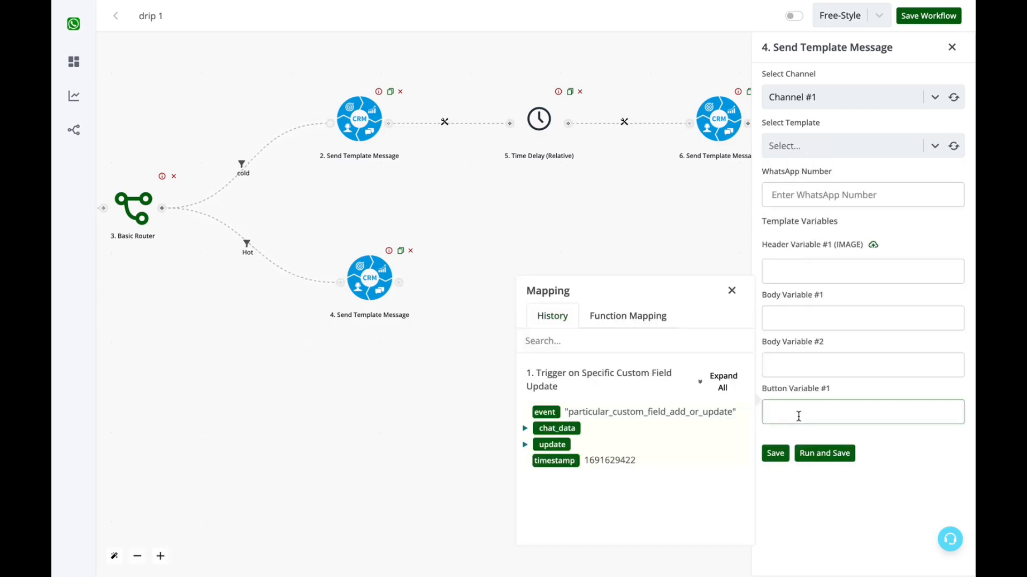
{"action": "double_click", "coordinate": [805, 390]}
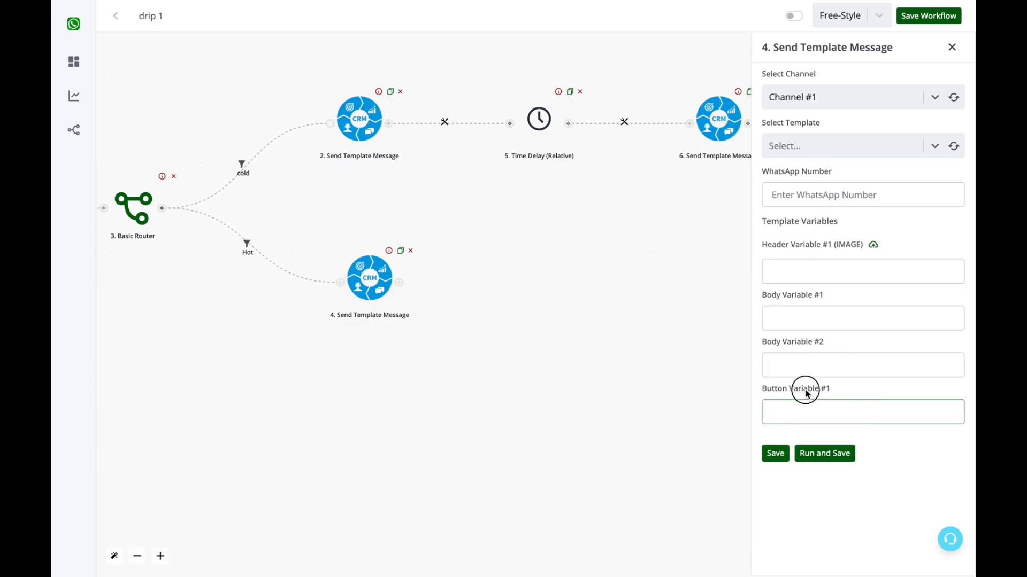
{"action": "left_click", "coordinate": [807, 414]}
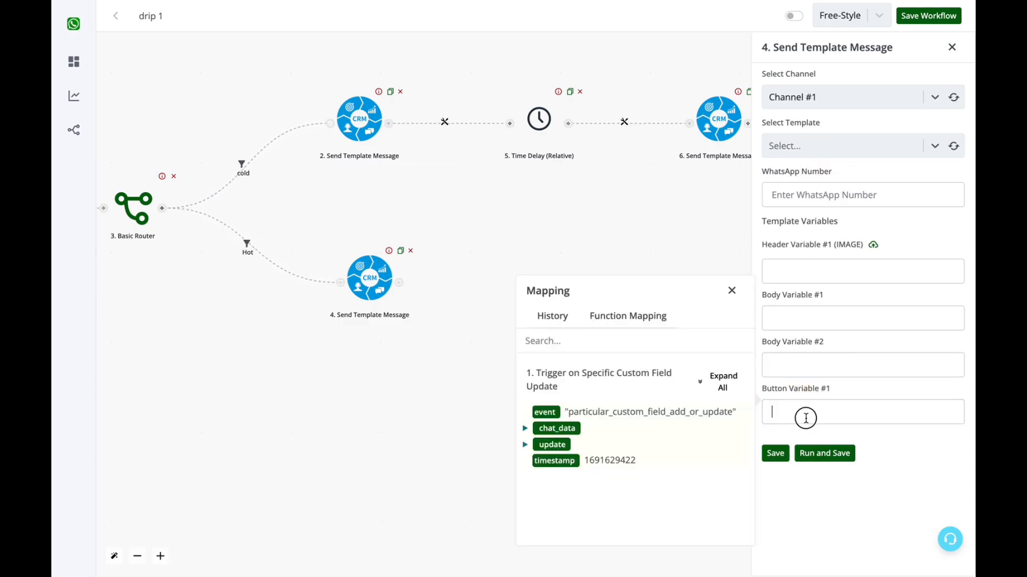
{"action": "left_click", "coordinate": [732, 290]}
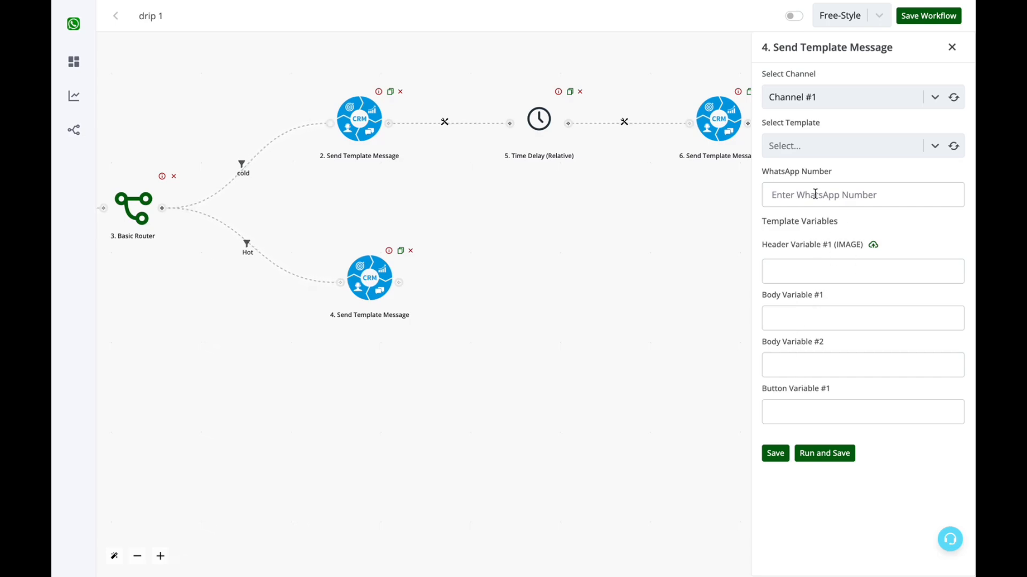
Map the Hot message's WhatsApp Number to the waba field of the trigger's chat_data
{"action": "left_click", "coordinate": [790, 198]}
{"action": "left_click", "coordinate": [718, 166]}
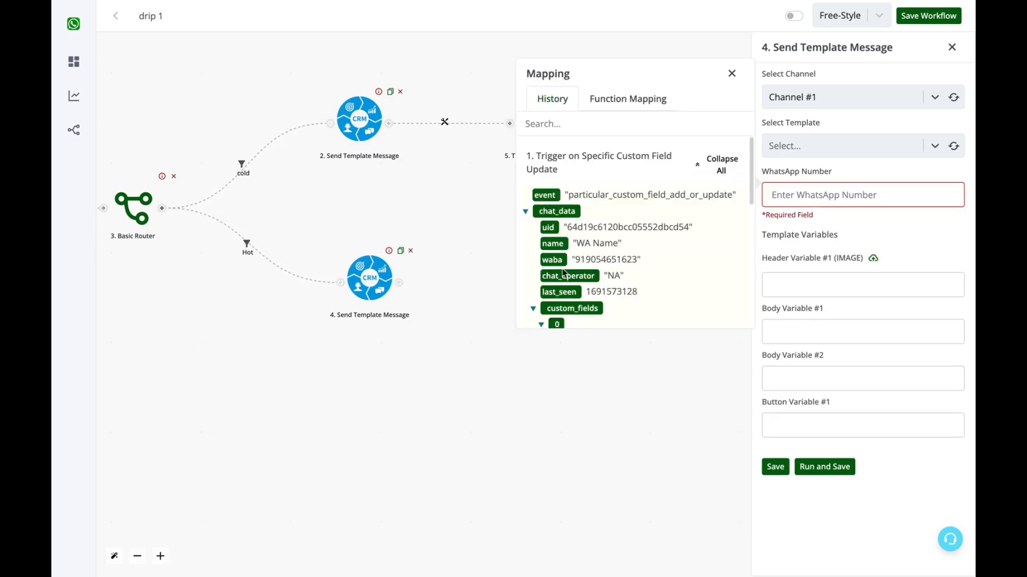
{"action": "left_click", "coordinate": [552, 260]}
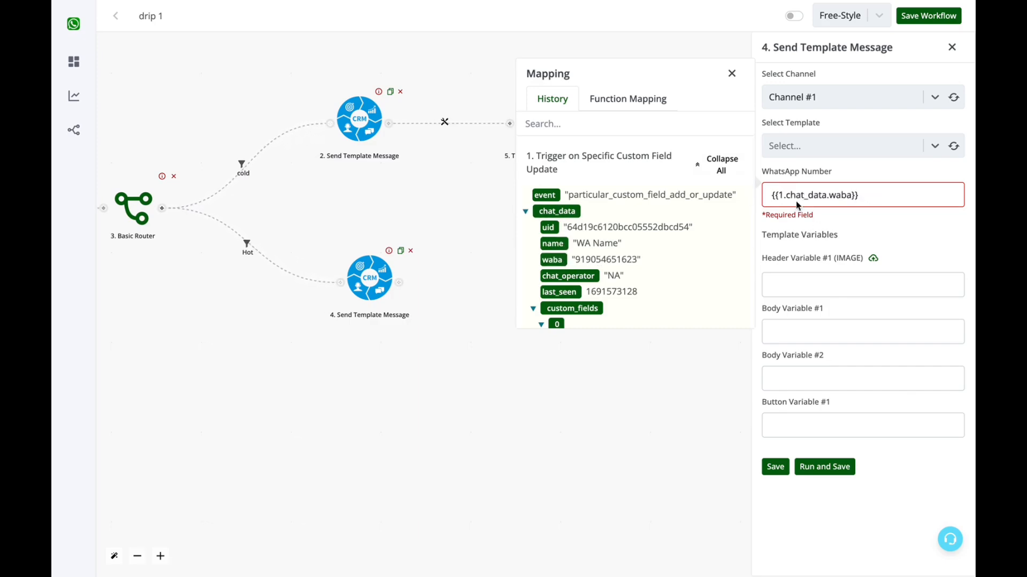
{"action": "left_click", "coordinate": [731, 73]}
Upload Vaada Banner (2).jpg from the Downloads folder as the Hot message's header image variable
{"action": "left_click", "coordinate": [864, 284]}
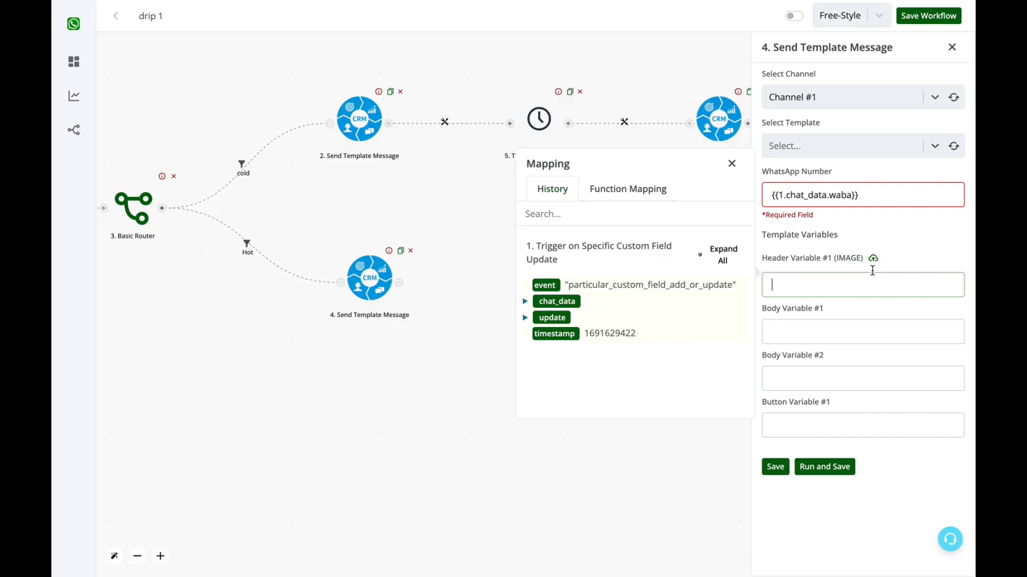
{"action": "left_click", "coordinate": [873, 259]}
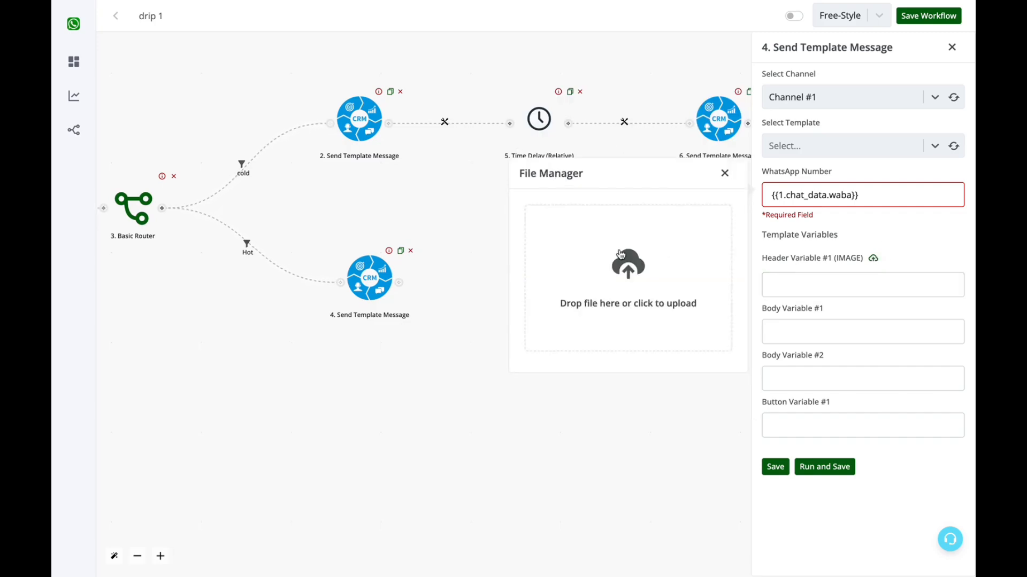
{"action": "left_click", "coordinate": [620, 255]}
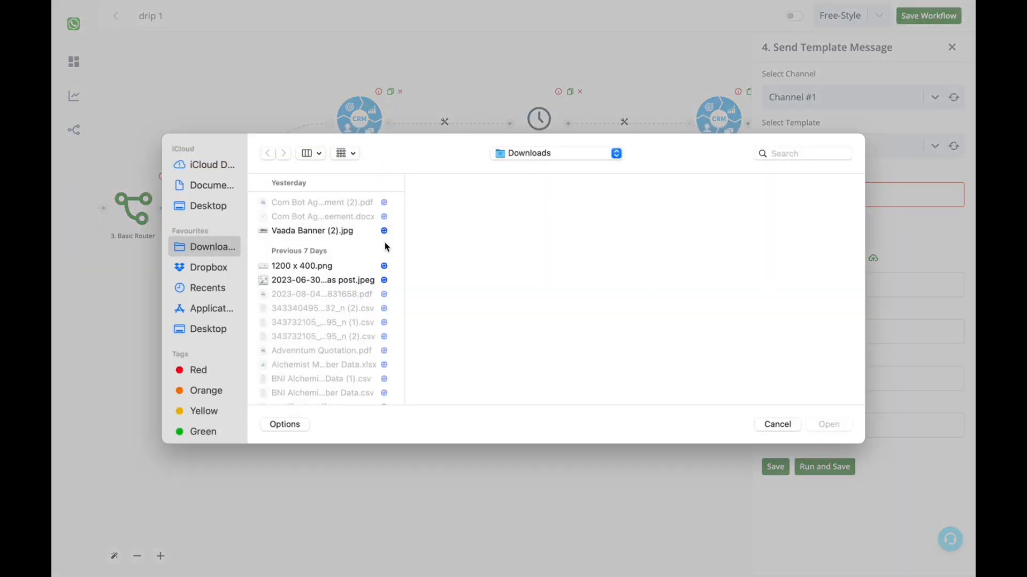
{"action": "left_click", "coordinate": [351, 234]}
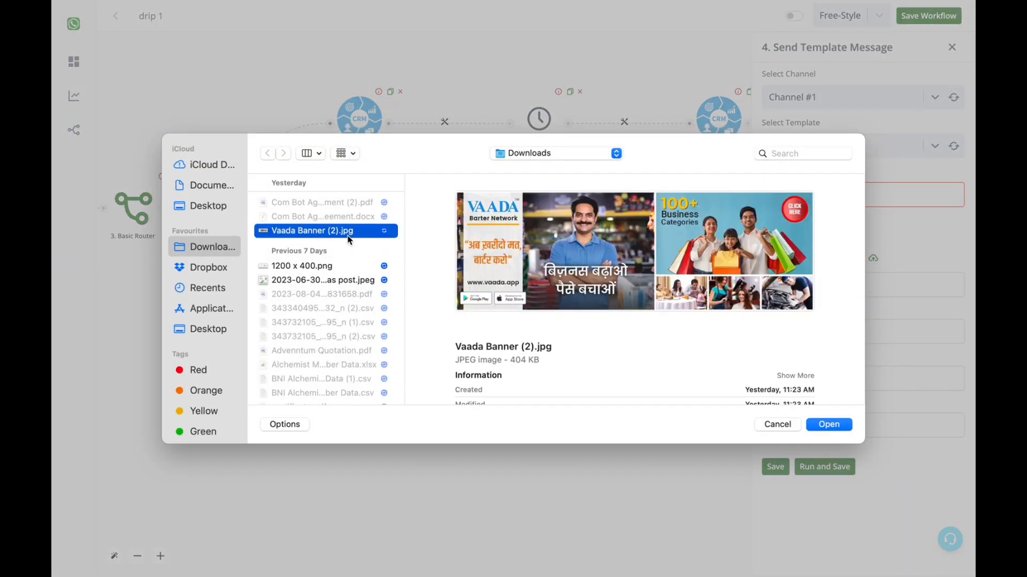
{"action": "left_click", "coordinate": [832, 428]}
{"action": "left_click", "coordinate": [557, 266]}
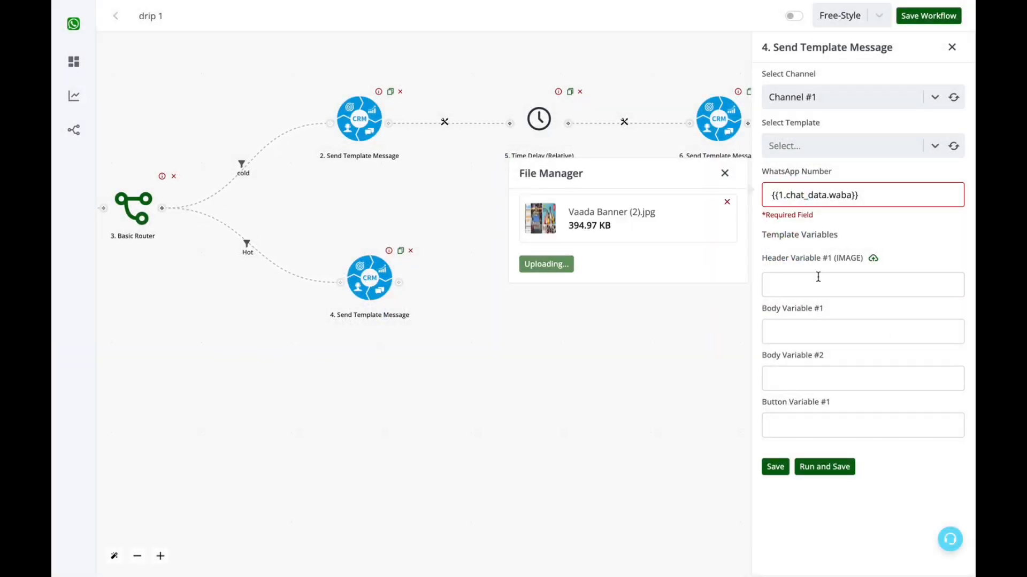
Map Body Variable #1 of the Hot message to the name field of the trigger's chat_data
{"action": "left_click", "coordinate": [803, 329]}
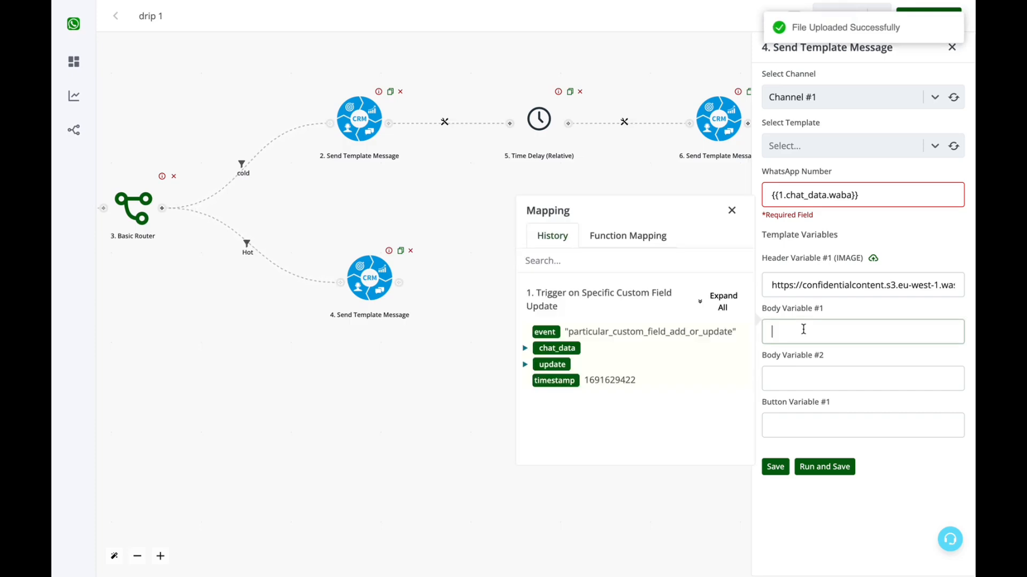
{"action": "left_click", "coordinate": [721, 302]}
{"action": "scroll", "coordinate": [620, 375], "scroll_direction": "down", "scroll_amount": 3}
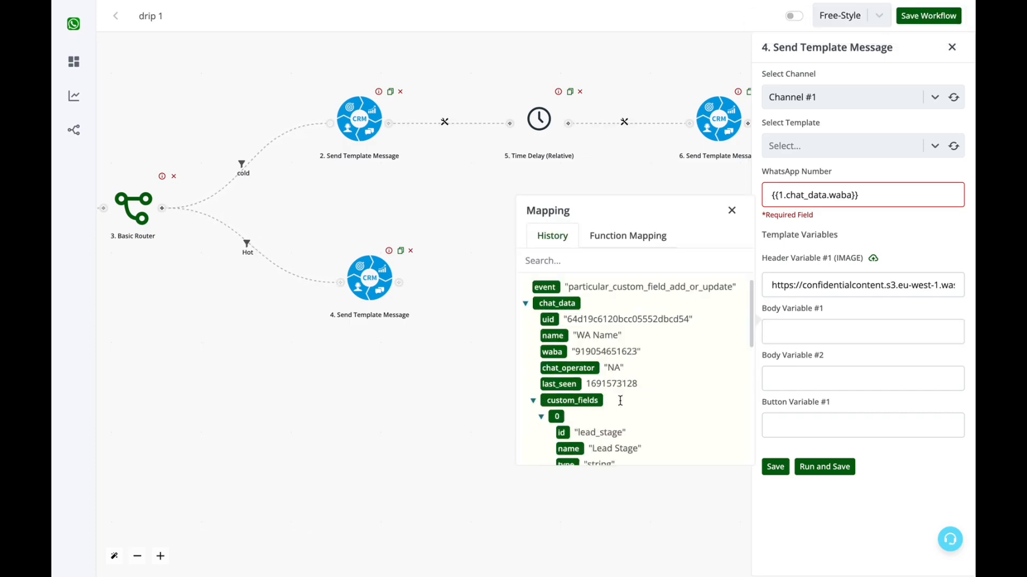
{"action": "scroll", "coordinate": [585, 363], "scroll_direction": "up", "scroll_amount": 1}
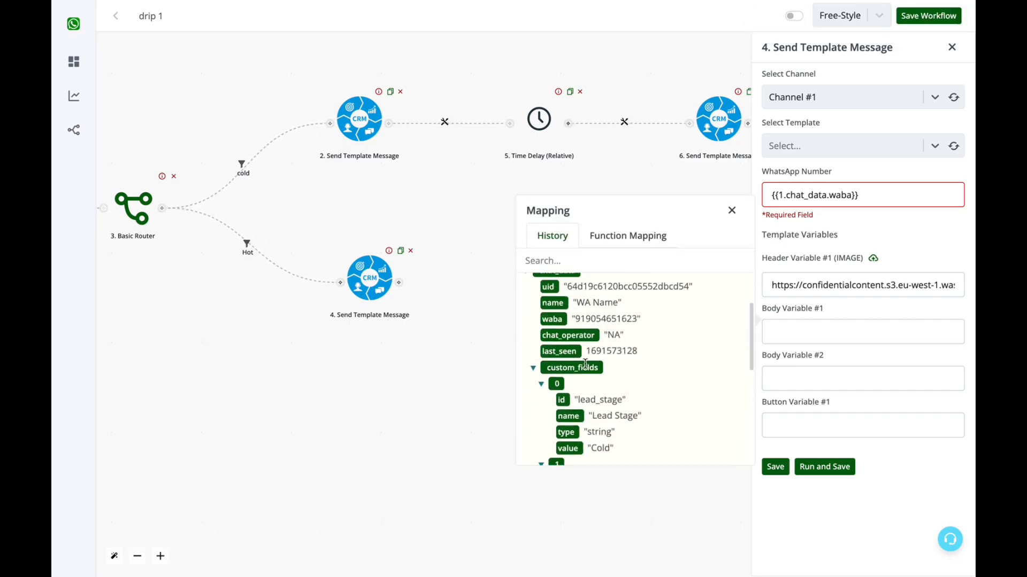
{"action": "left_click", "coordinate": [552, 303]}
{"action": "left_click", "coordinate": [822, 385]}
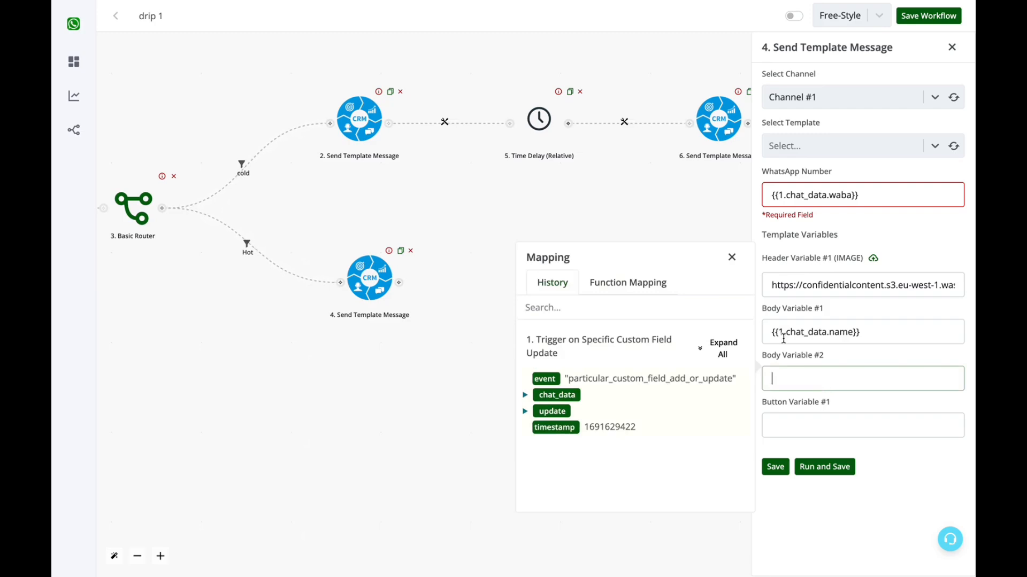
{"action": "left_click", "coordinate": [731, 257]}
{"action": "left_click", "coordinate": [782, 382]}
{"action": "left_click", "coordinate": [819, 426]}
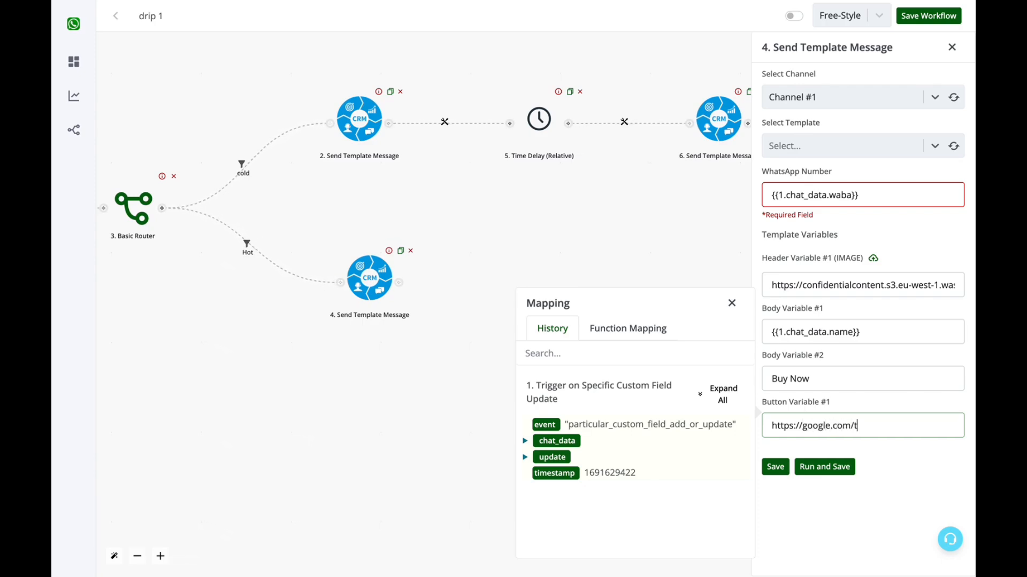
{"action": "left_click", "coordinate": [771, 468]}
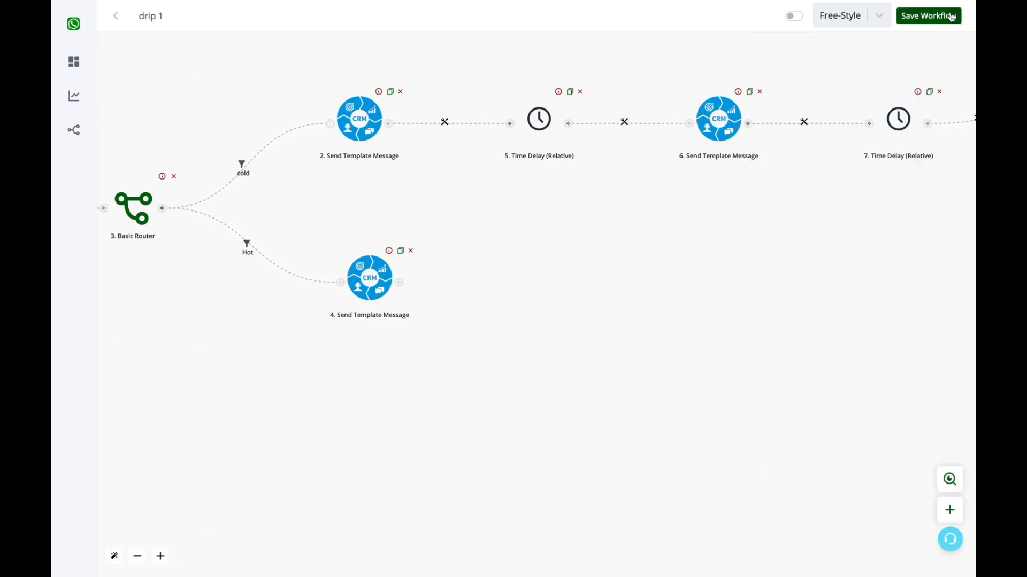
Save the drip 1 workflow and switch it on
{"action": "left_click_drag", "start_coordinate": [625, 390], "coordinate": [756, 403]}
{"action": "left_click_drag", "start_coordinate": [616, 266], "coordinate": [841, 366]}
{"action": "scroll", "coordinate": [678, 99], "scroll_direction": "down", "scroll_amount": 2}
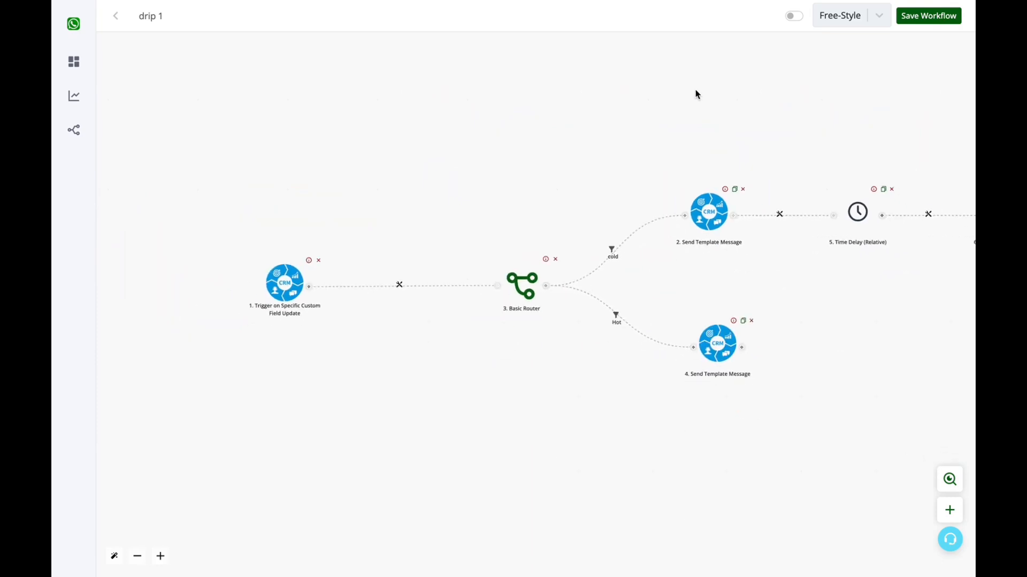
{"action": "left_click", "coordinate": [921, 26]}
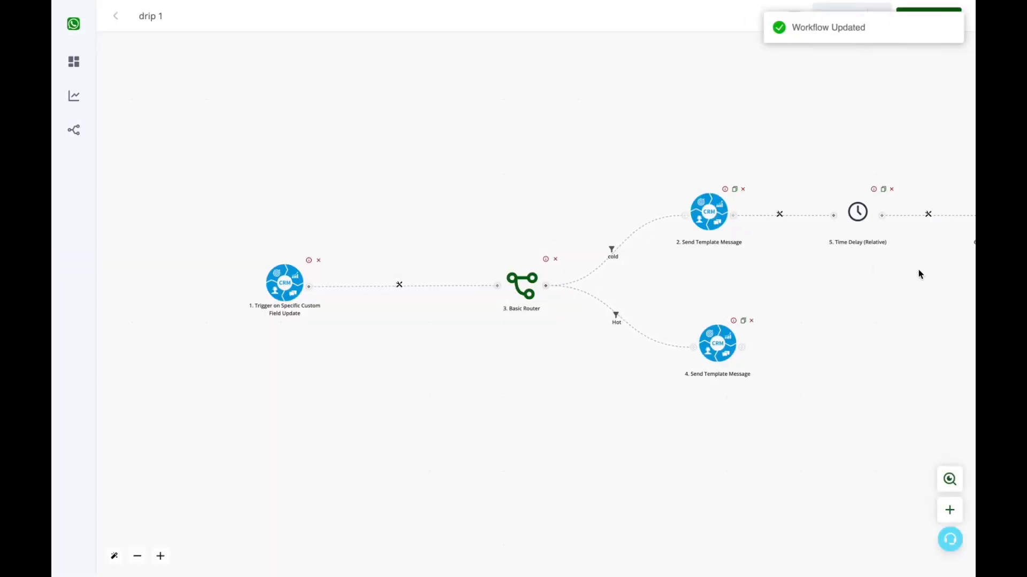
{"action": "left_click", "coordinate": [792, 20]}
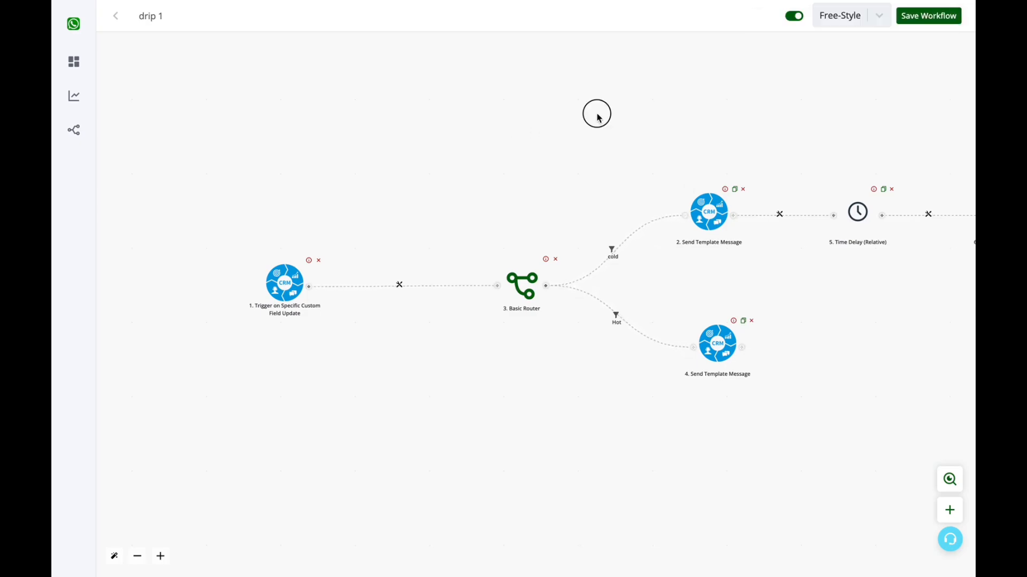
Go back to the workflow list and create a new workflow
{"action": "left_click_drag", "start_coordinate": [596, 110], "coordinate": [382, 92]}
{"action": "left_click_drag", "start_coordinate": [324, 118], "coordinate": [511, 186]}
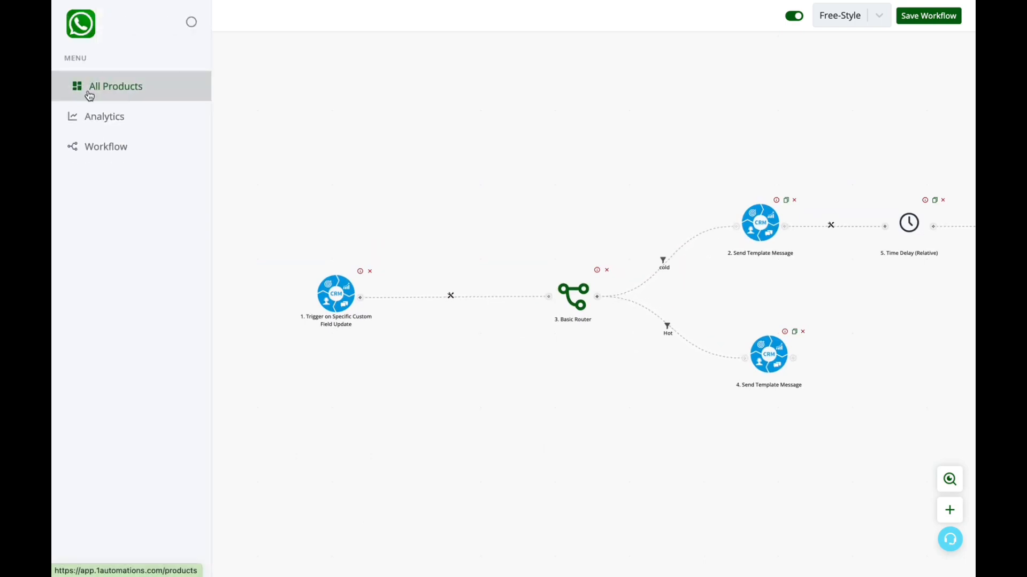
{"action": "left_click", "coordinate": [107, 160]}
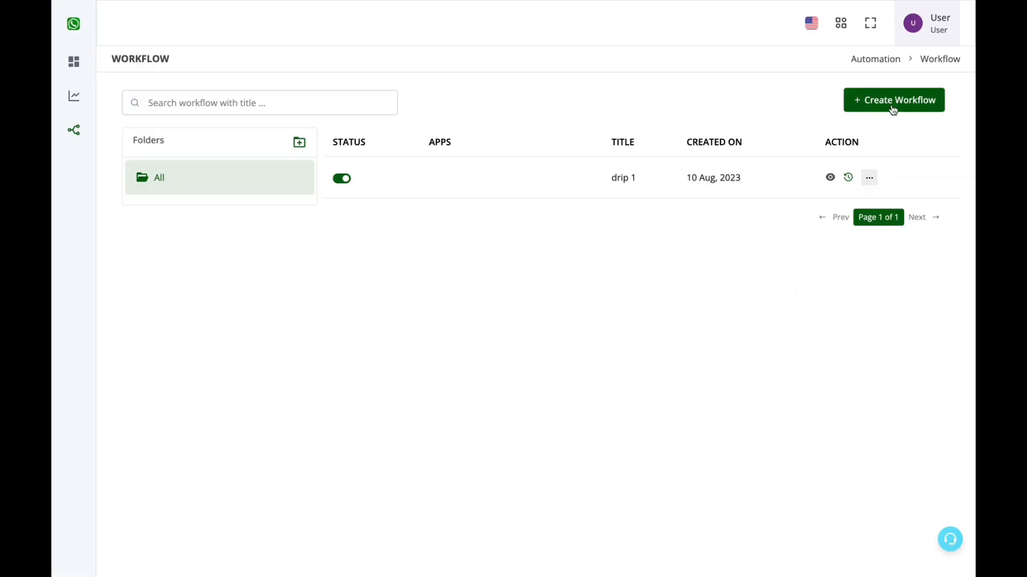
{"action": "left_click", "coordinate": [891, 105]}
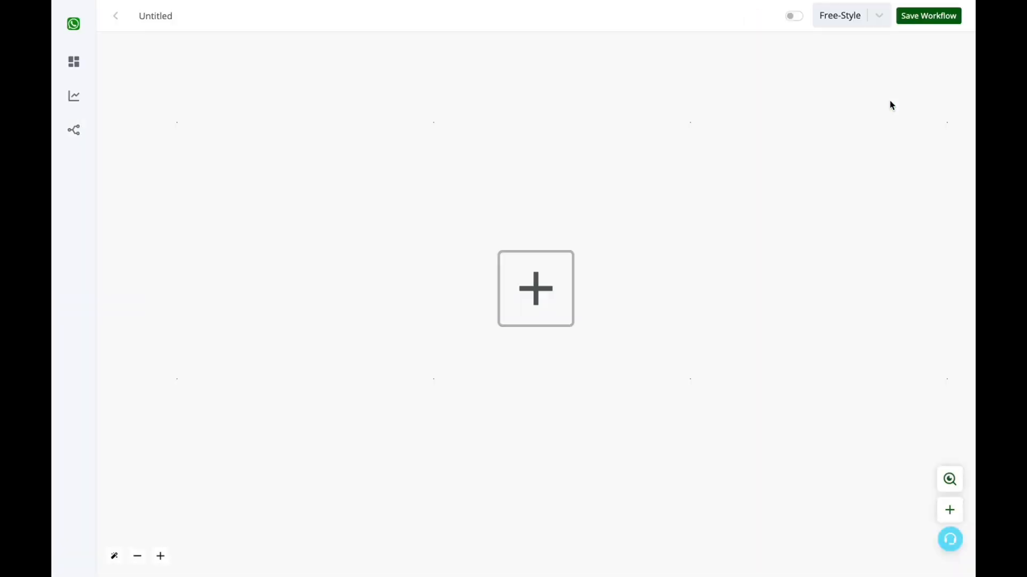
Assign the CRM trigger Trigger on New Contact Creation to the first node of the untitled workflow
{"action": "left_click", "coordinate": [517, 277]}
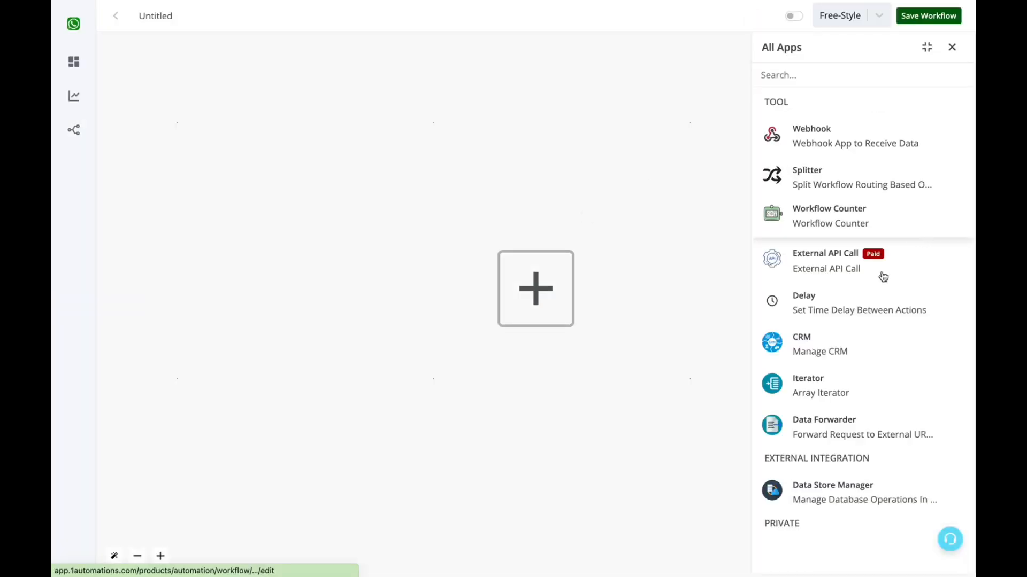
{"action": "left_click", "coordinate": [826, 343]}
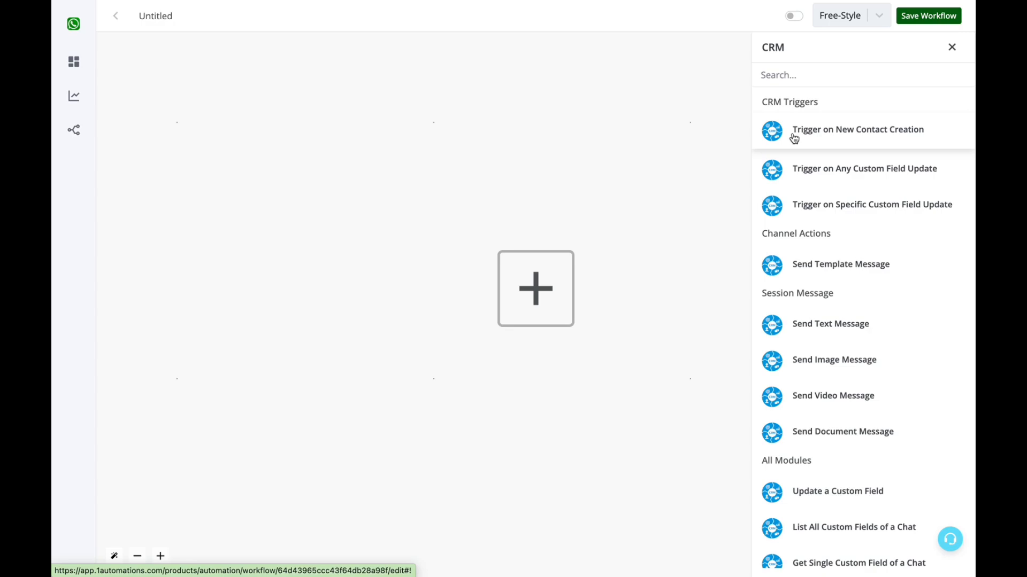
{"action": "left_click", "coordinate": [817, 138]}
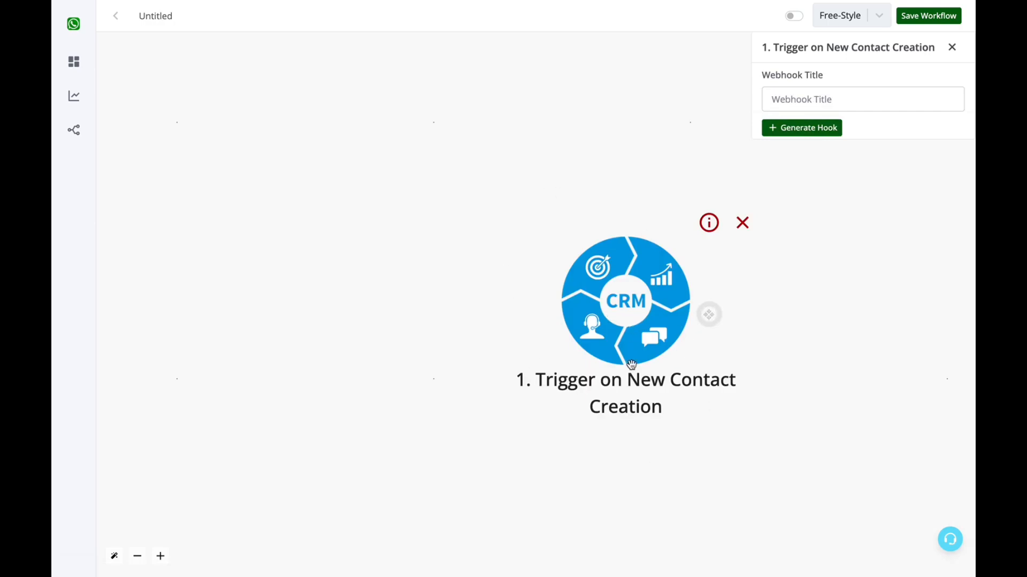
Leave the workflow editor and return to the All Products overview
{"action": "mouse_move", "coordinate": [91, 114]}
{"action": "left_click", "coordinate": [159, 95]}
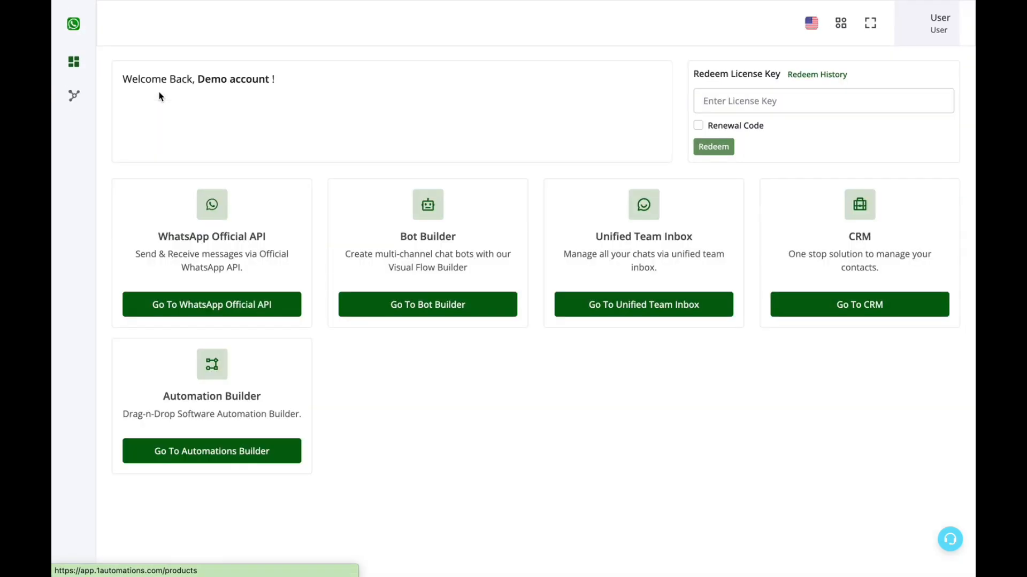
{"action": "mouse_move", "coordinate": [620, 1]}
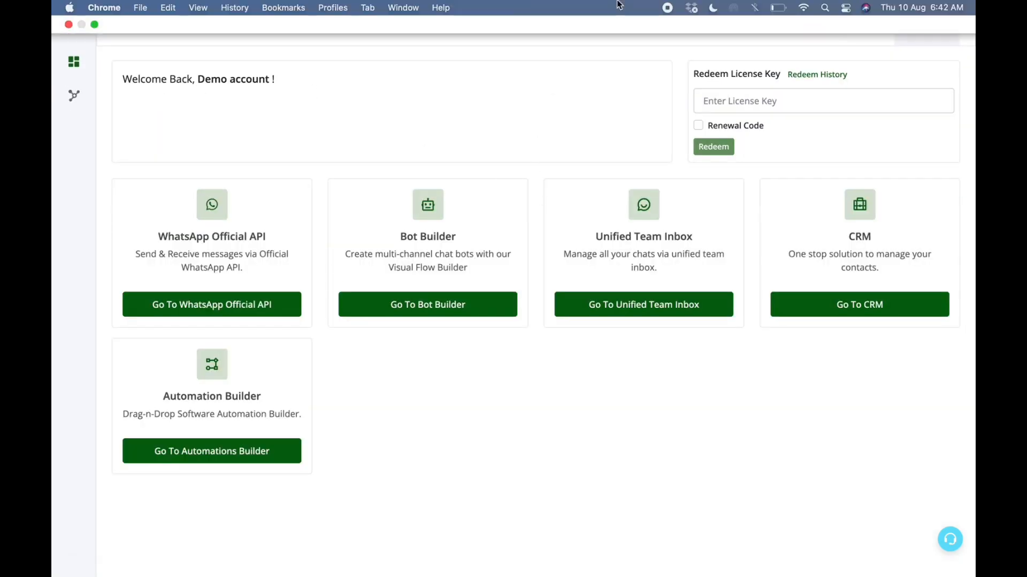